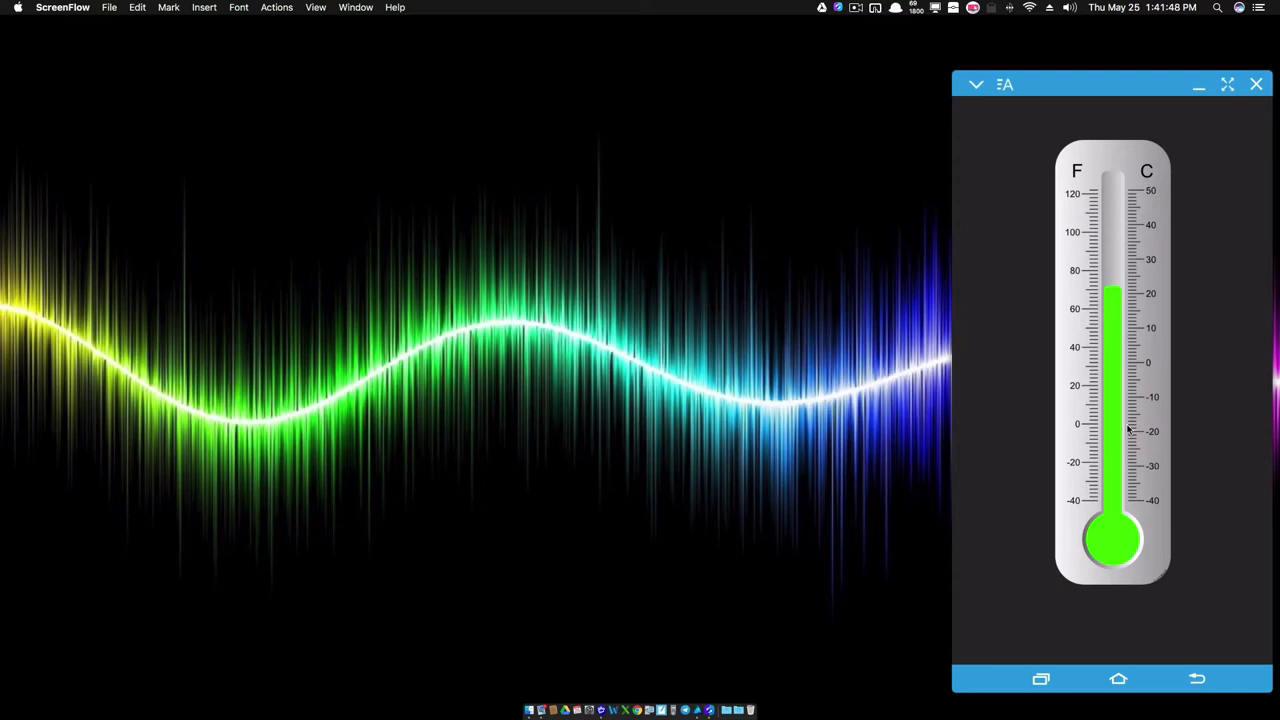
Step: Tap the thermometer bulb twice to show the 72°F and 22°C readouts, then switch to Affinity Designer
left_click(1116, 542)
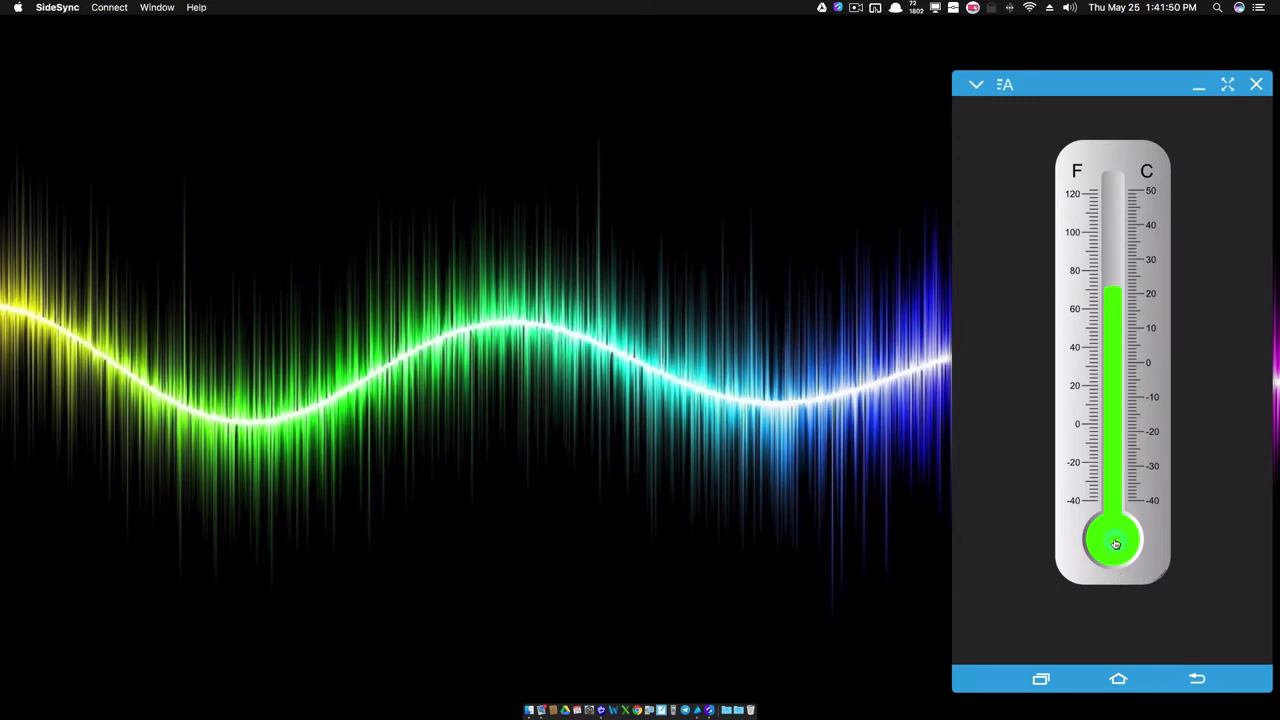
left_click(1078, 158)
left_click(1143, 279)
left_click(1113, 538)
left_click(1136, 298)
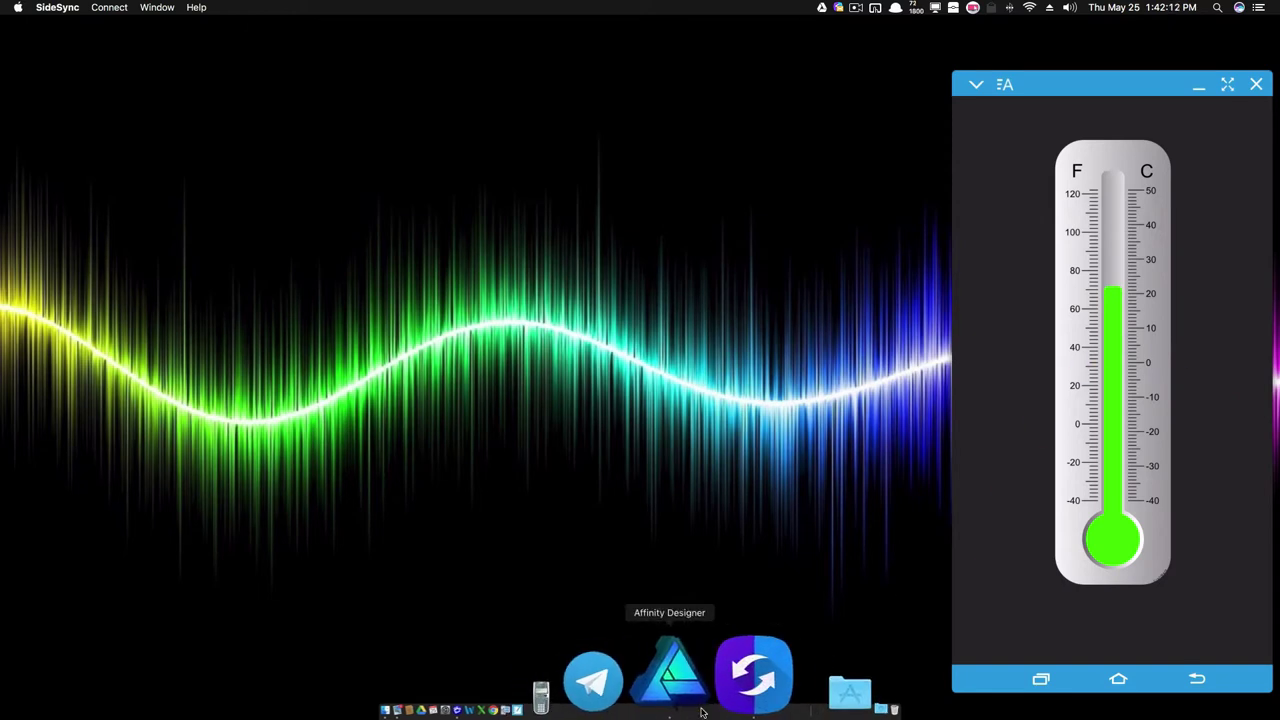
left_click(700, 712)
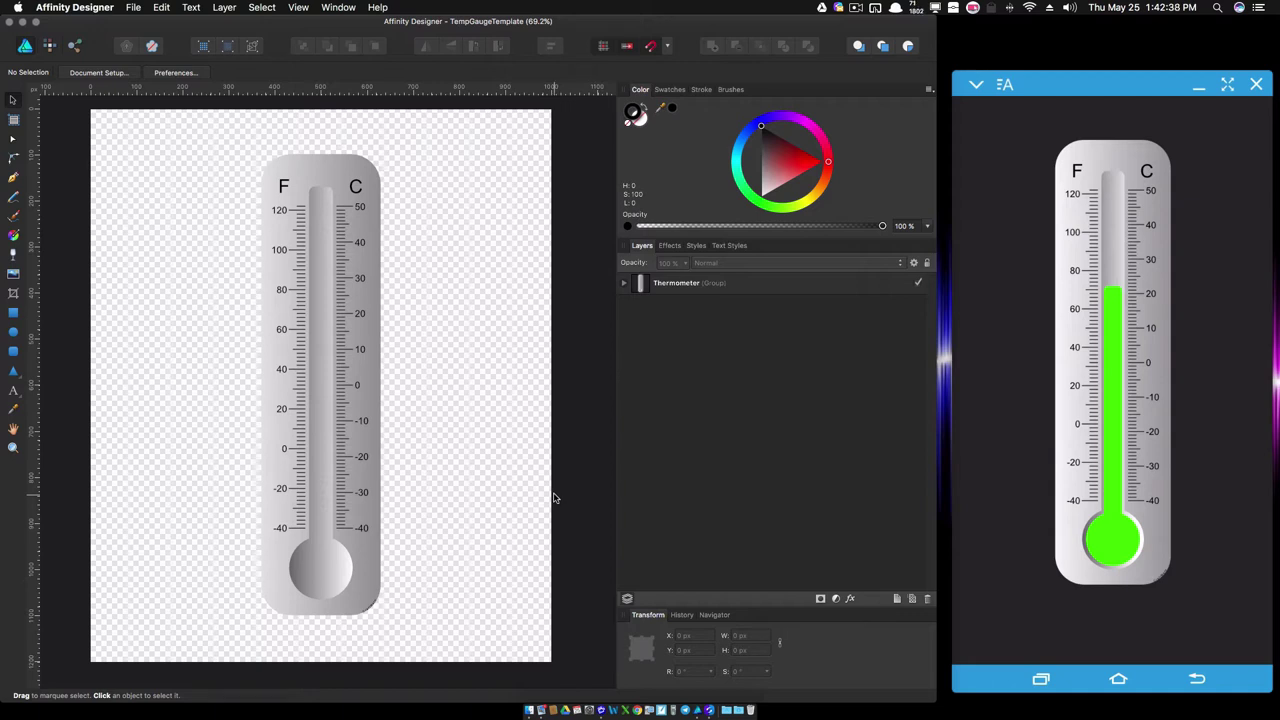
Step: Expand the Thermometer, F and C Letters, C Temp Numbers and C Small layer groups, then minimize Affinity Designer
left_click(623, 283)
left_click(630, 327)
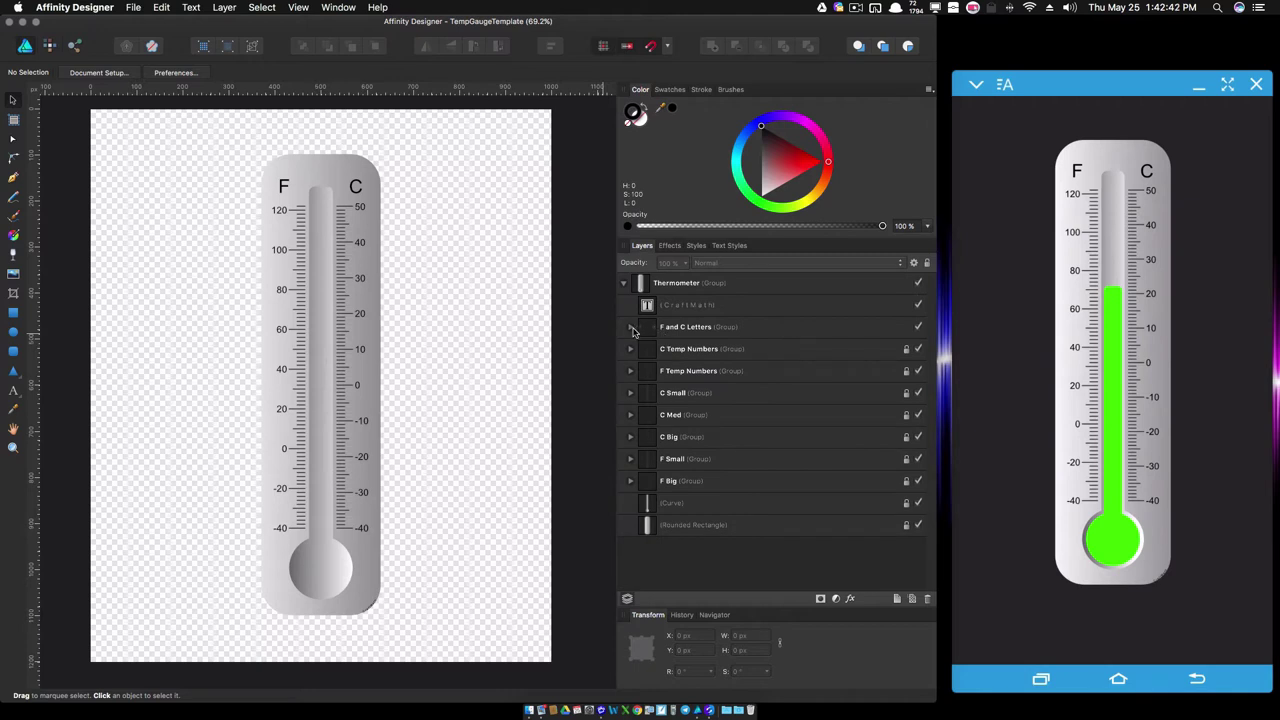
left_click(630, 393)
scroll(634, 421, "down", 5)
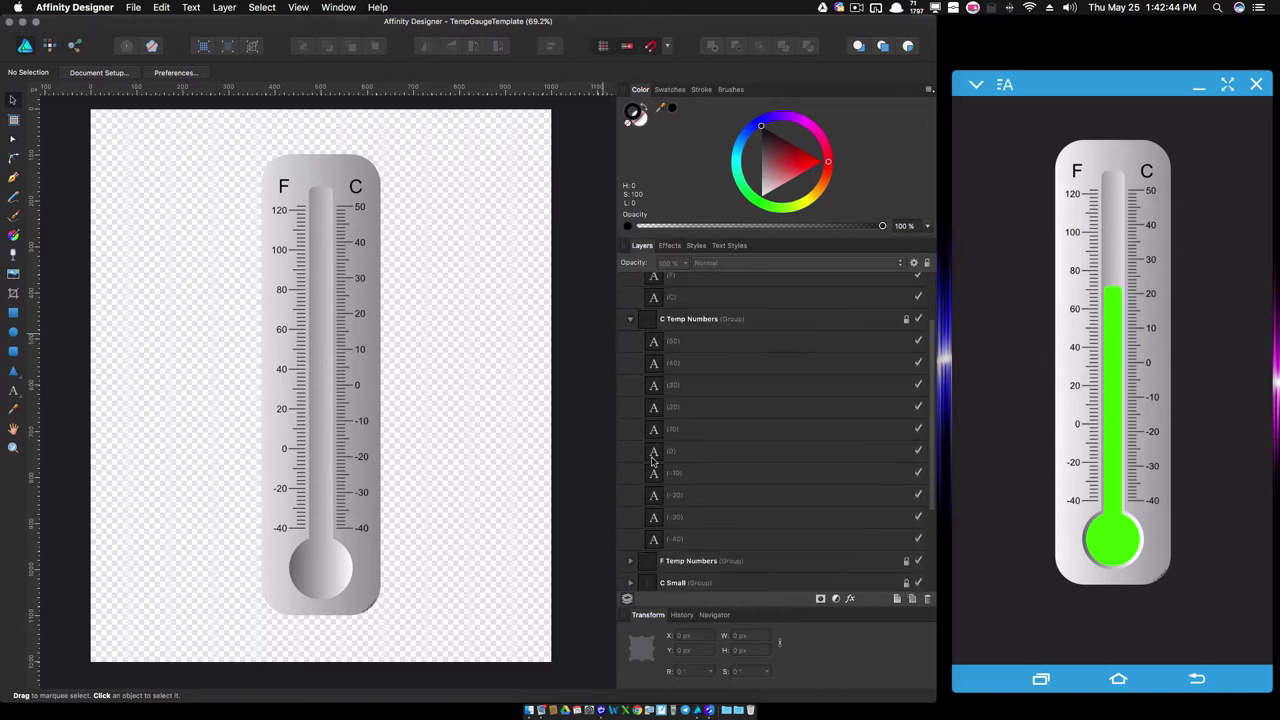
left_click(630, 449)
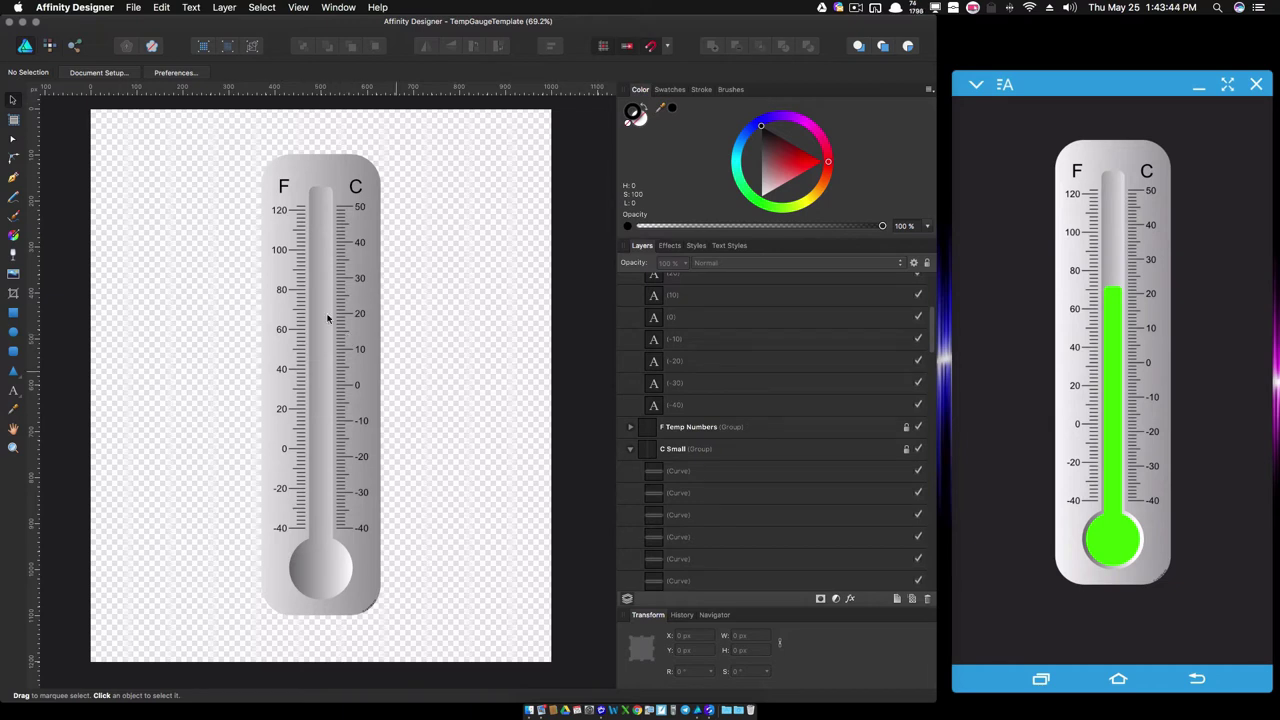
left_click(23, 21)
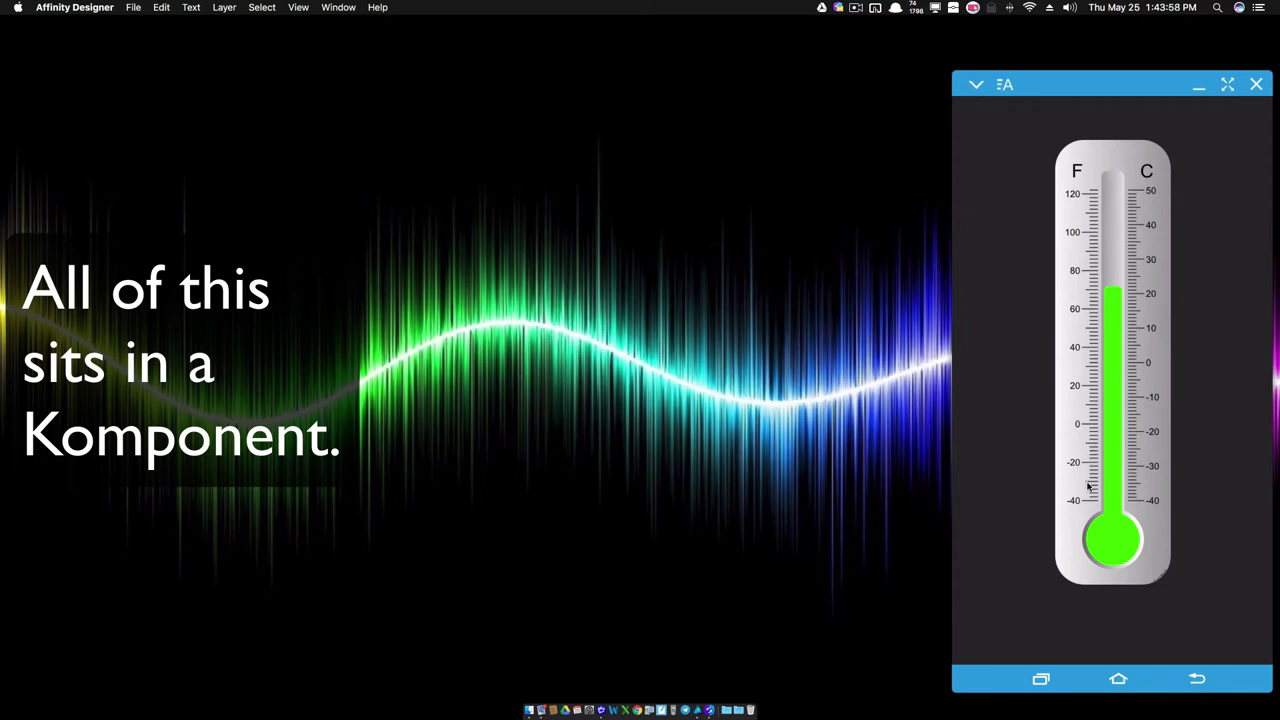
Step: Launch KLWP from the phone's Kustom folder and enlarge the SideSync mirror to full screen
left_click(1006, 637)
left_click(1142, 634)
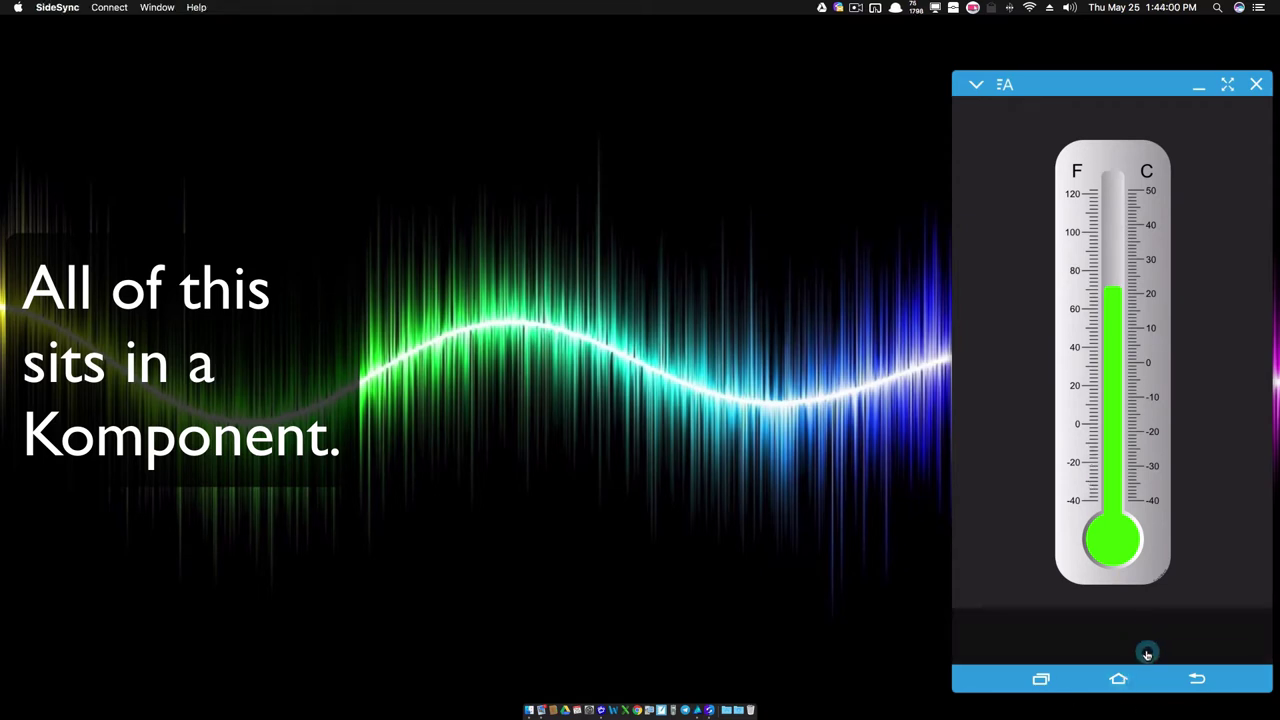
left_click(1172, 642)
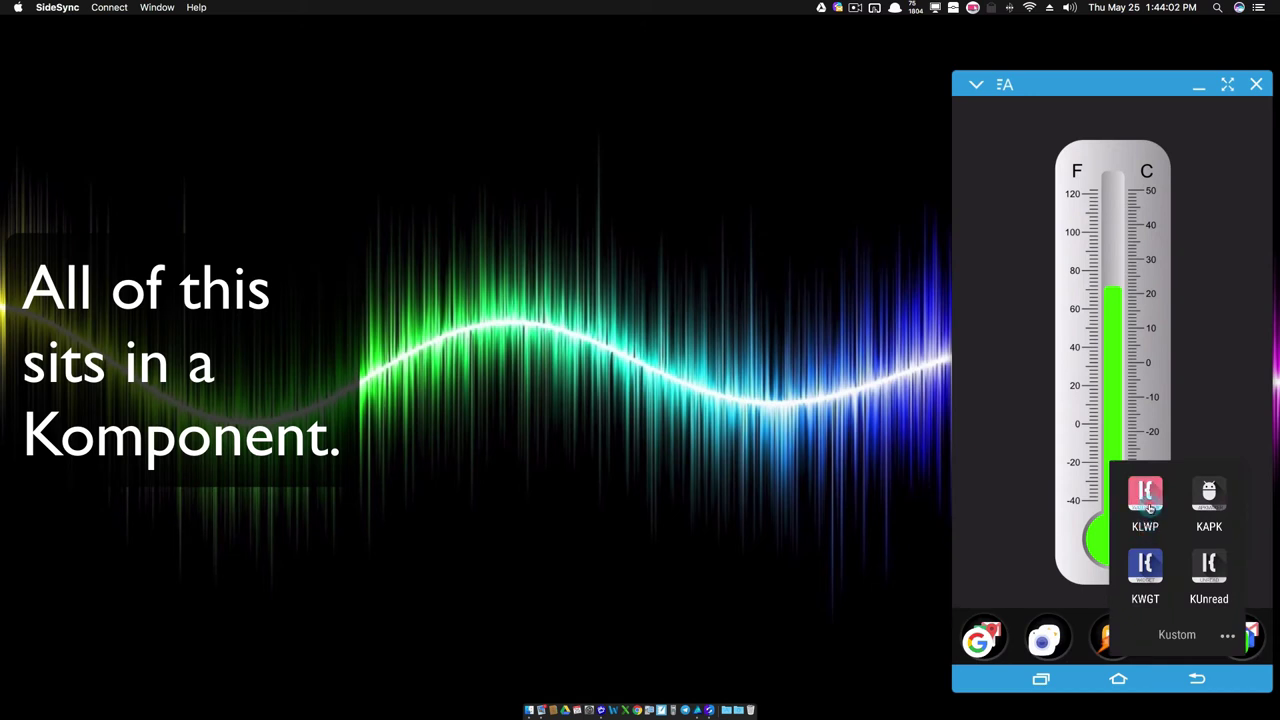
left_click(1145, 565)
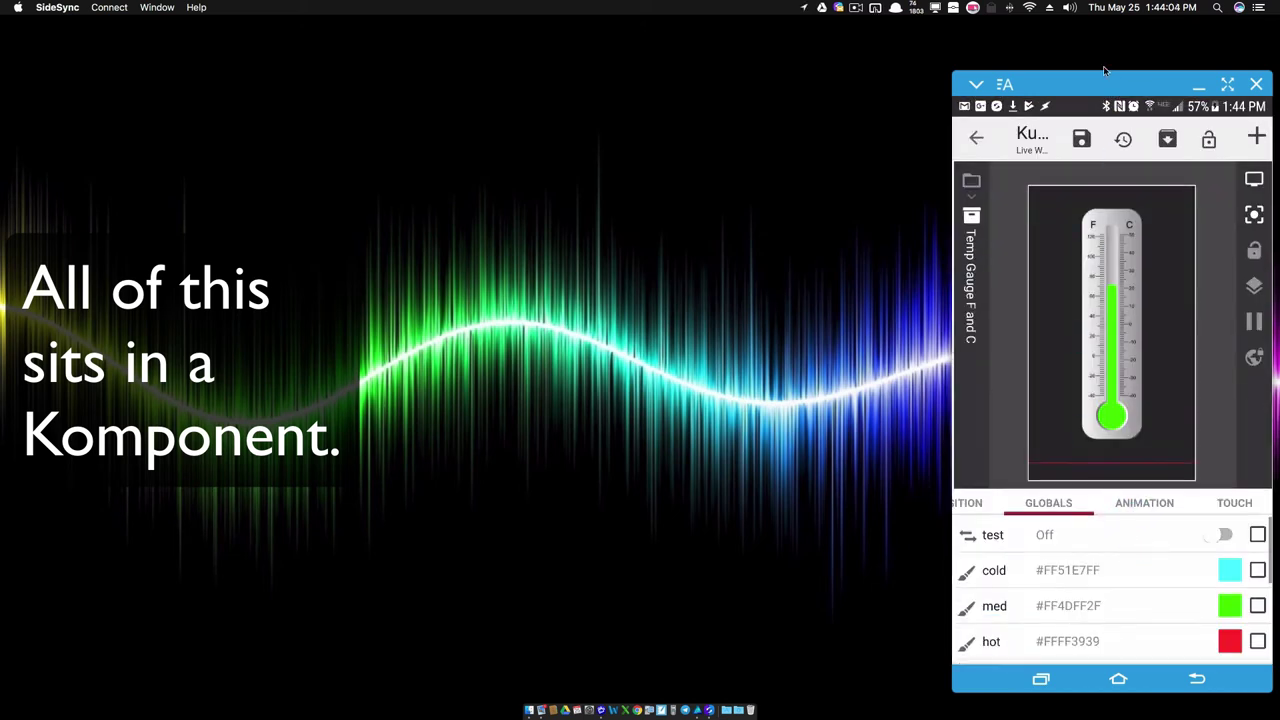
left_click(1226, 85)
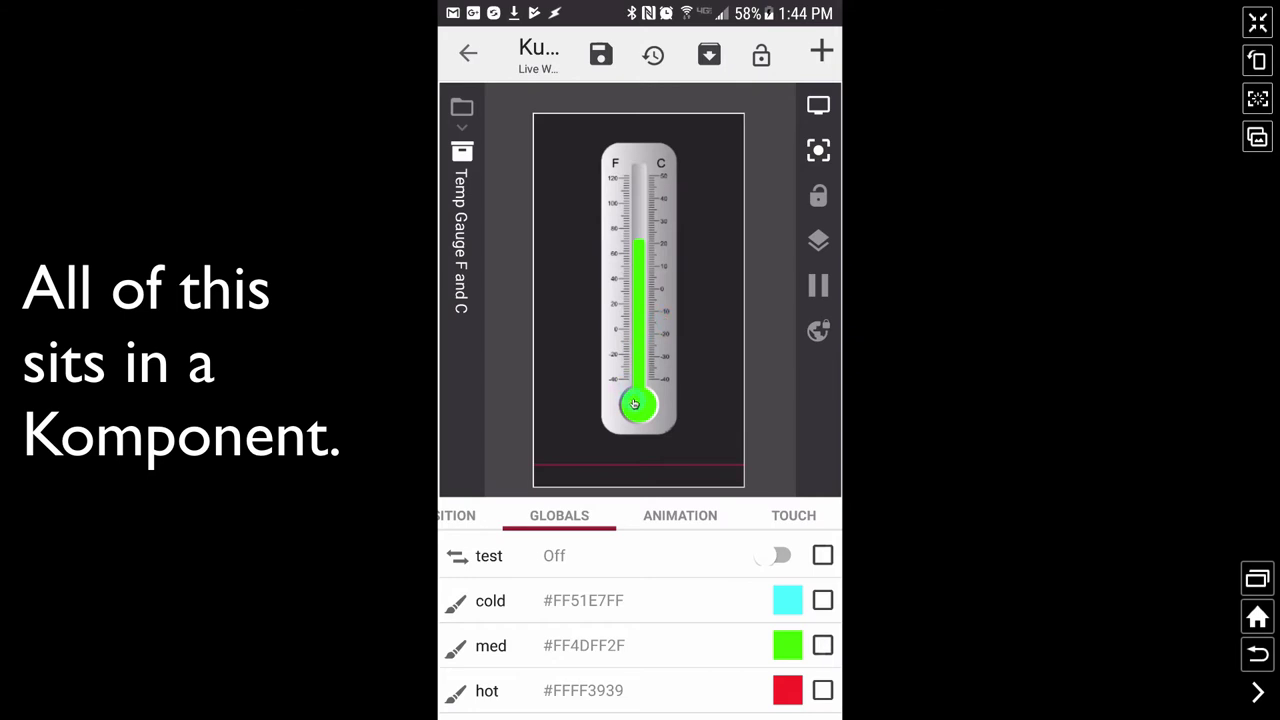
mouse_move(634, 404)
left_mouse_down()
mouse_move(631, 166)
mouse_move(654, 158)
left_mouse_up()
left_click(769, 560)
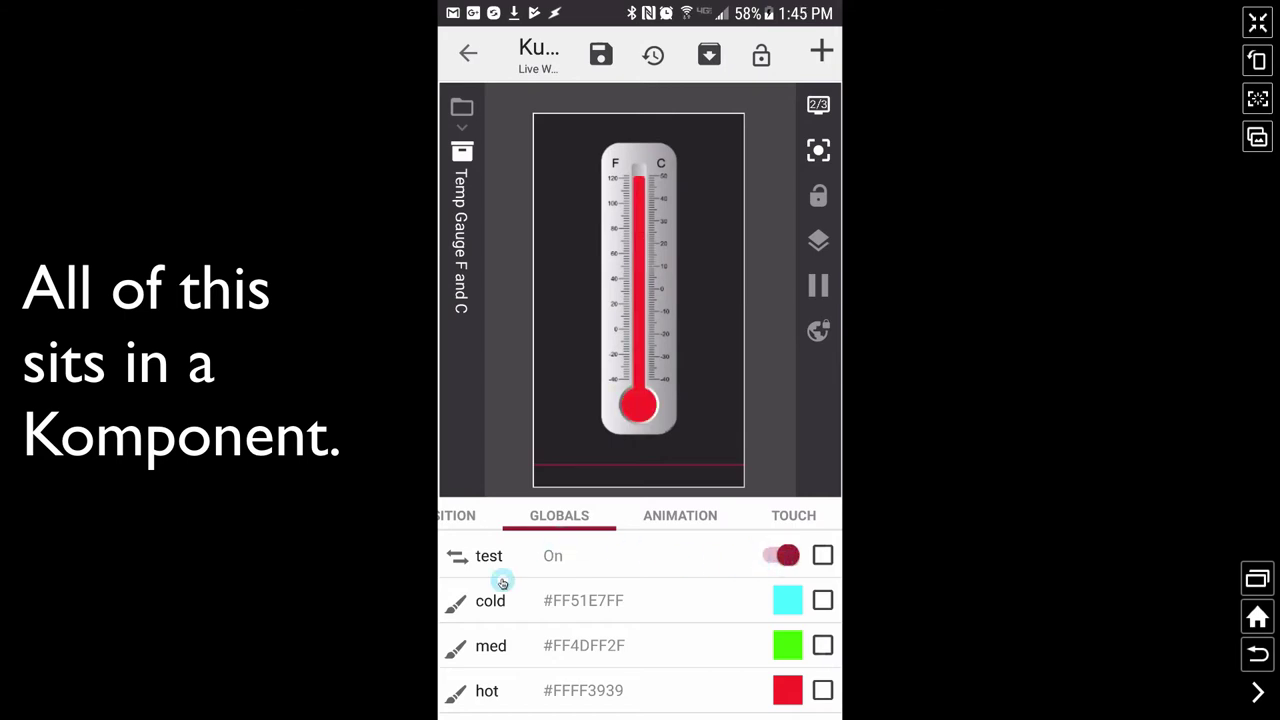
left_click_drag(686, 643, 687, 556)
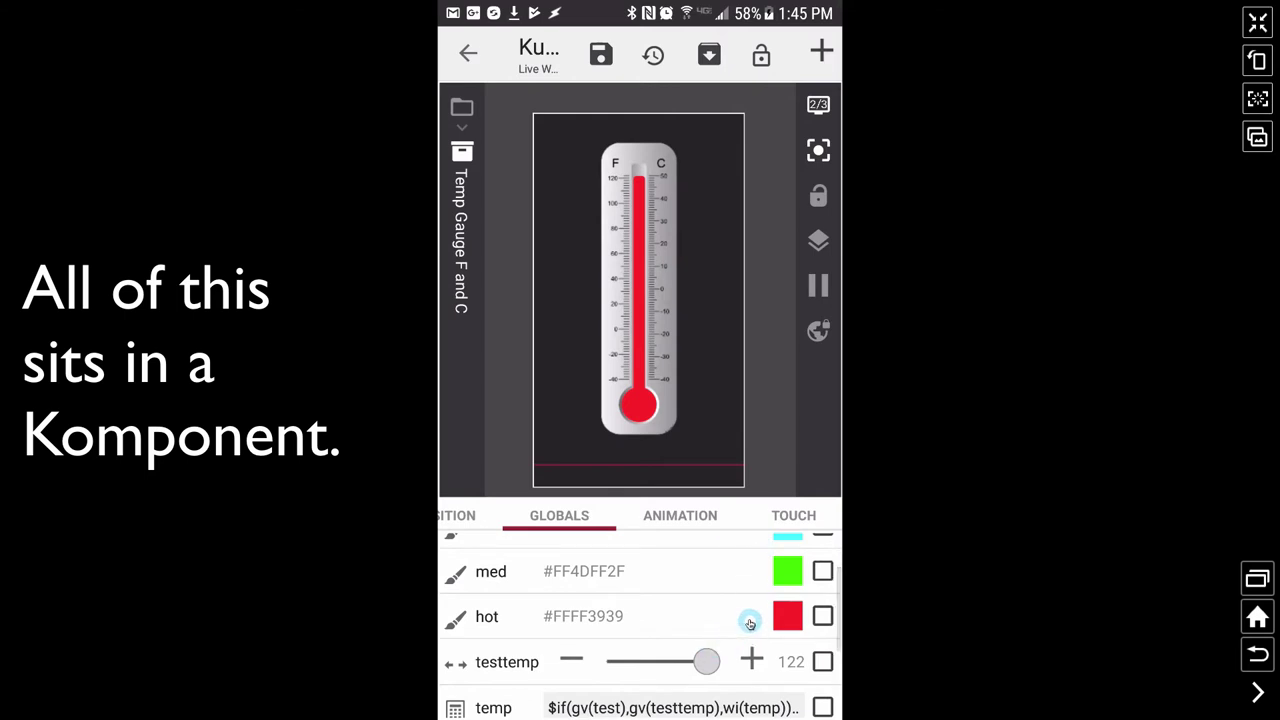
mouse_move(709, 666)
left_mouse_down()
mouse_move(597, 668)
mouse_move(739, 665)
left_mouse_up()
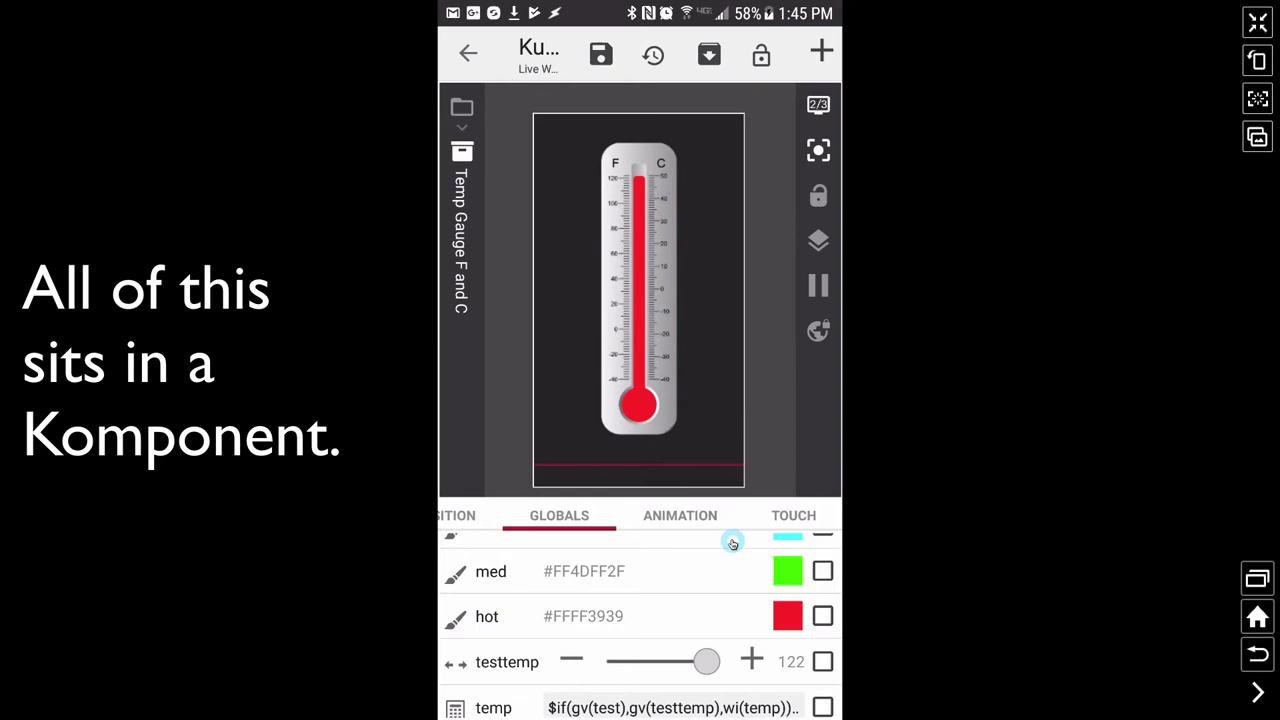
left_click_drag(714, 588, 734, 681)
left_click(787, 554)
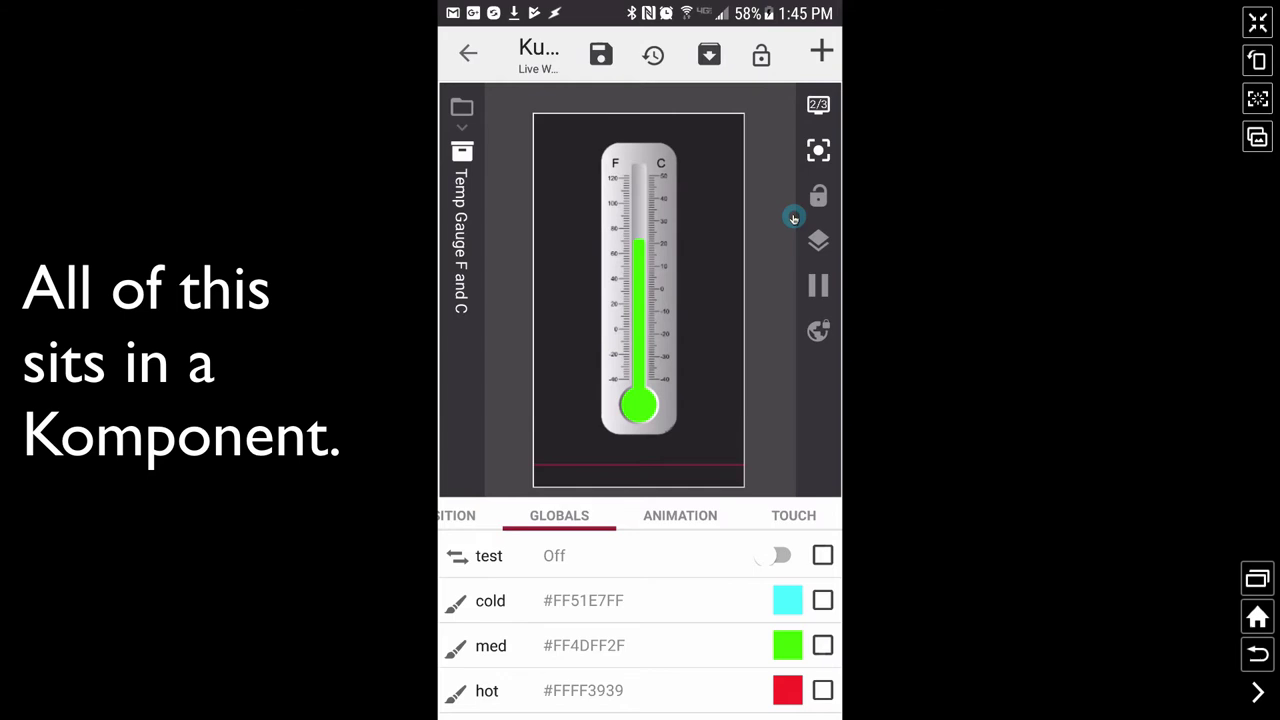
Step: Sweep the testtemp slider between -40 and 122, then set it to 54 to check the fill
scroll(714, 606, "down", 1)
scroll(723, 608, "up", 1)
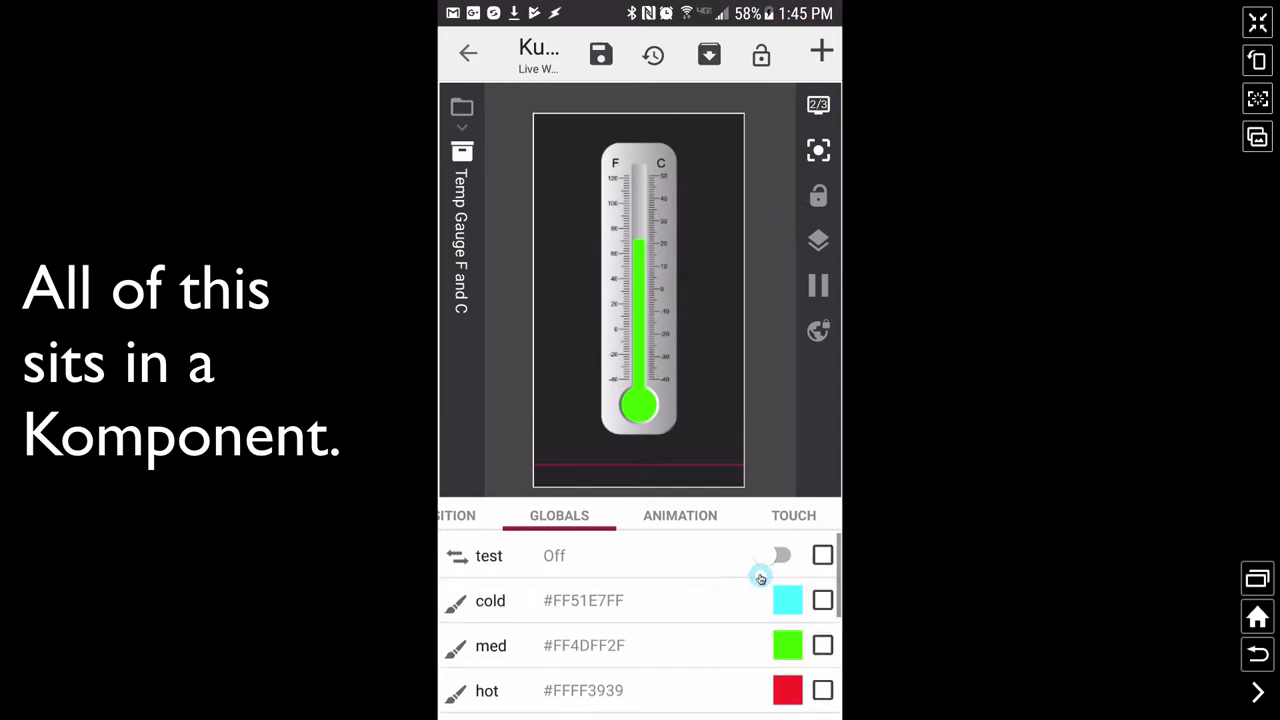
left_click_drag(658, 664, 670, 607)
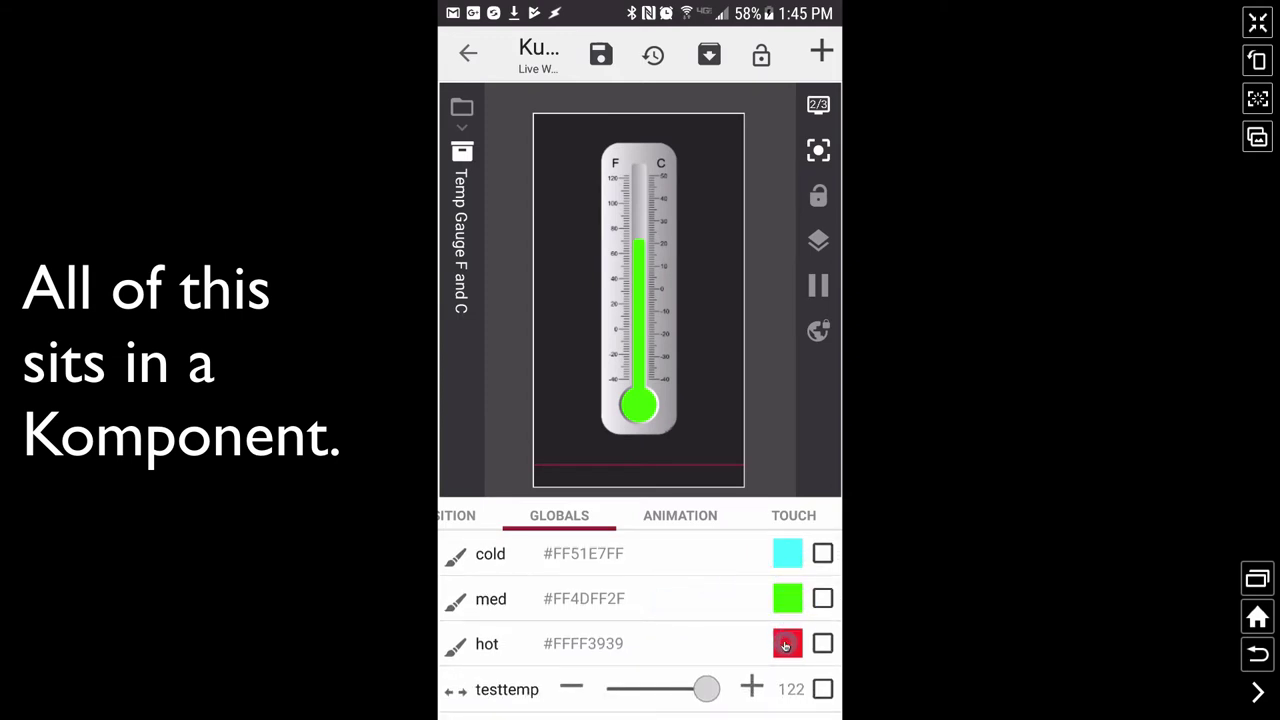
scroll(735, 580, "down", 2)
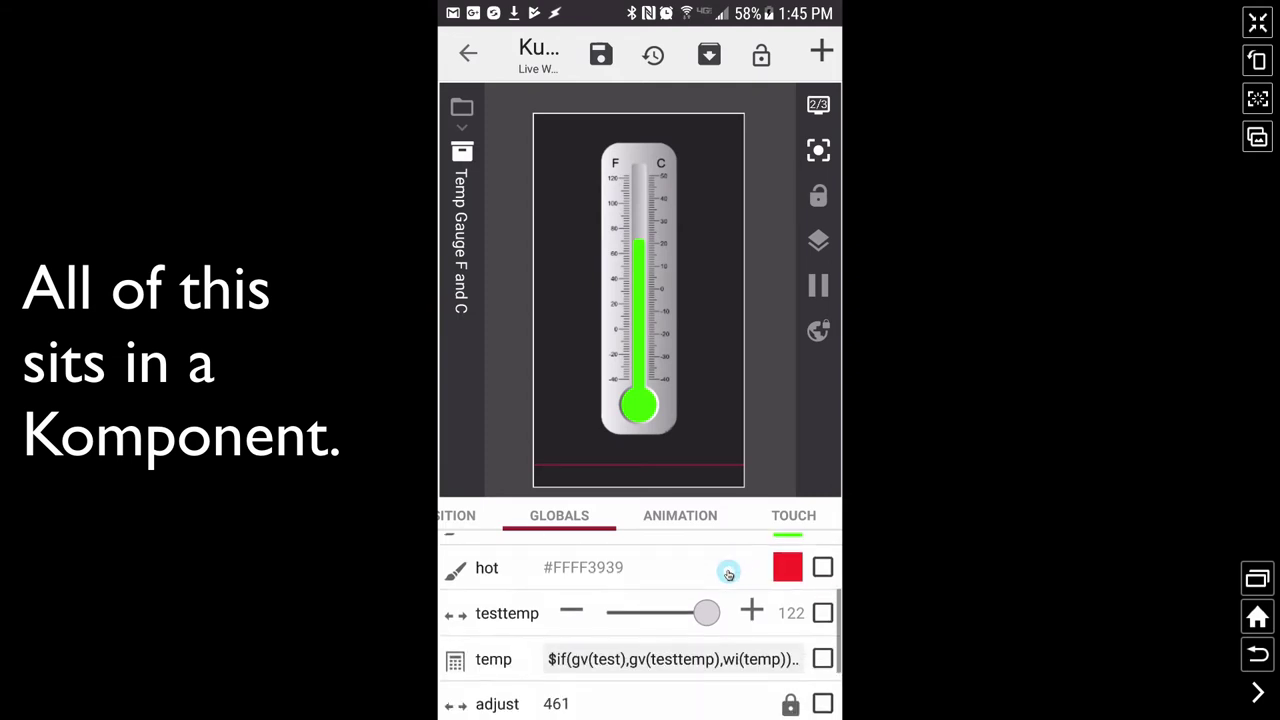
mouse_move(710, 614)
left_mouse_down()
mouse_move(528, 620)
mouse_move(609, 621)
left_mouse_up()
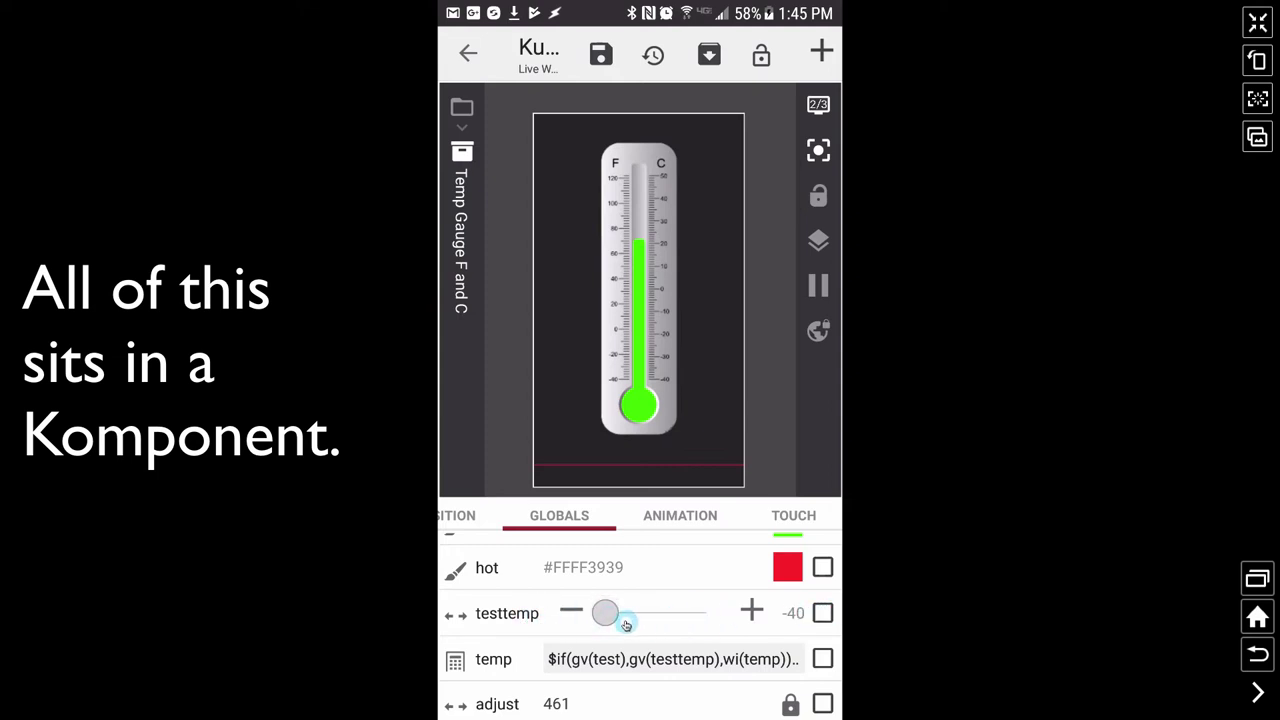
left_click_drag(694, 612, 795, 618)
left_click_drag(710, 612, 664, 614)
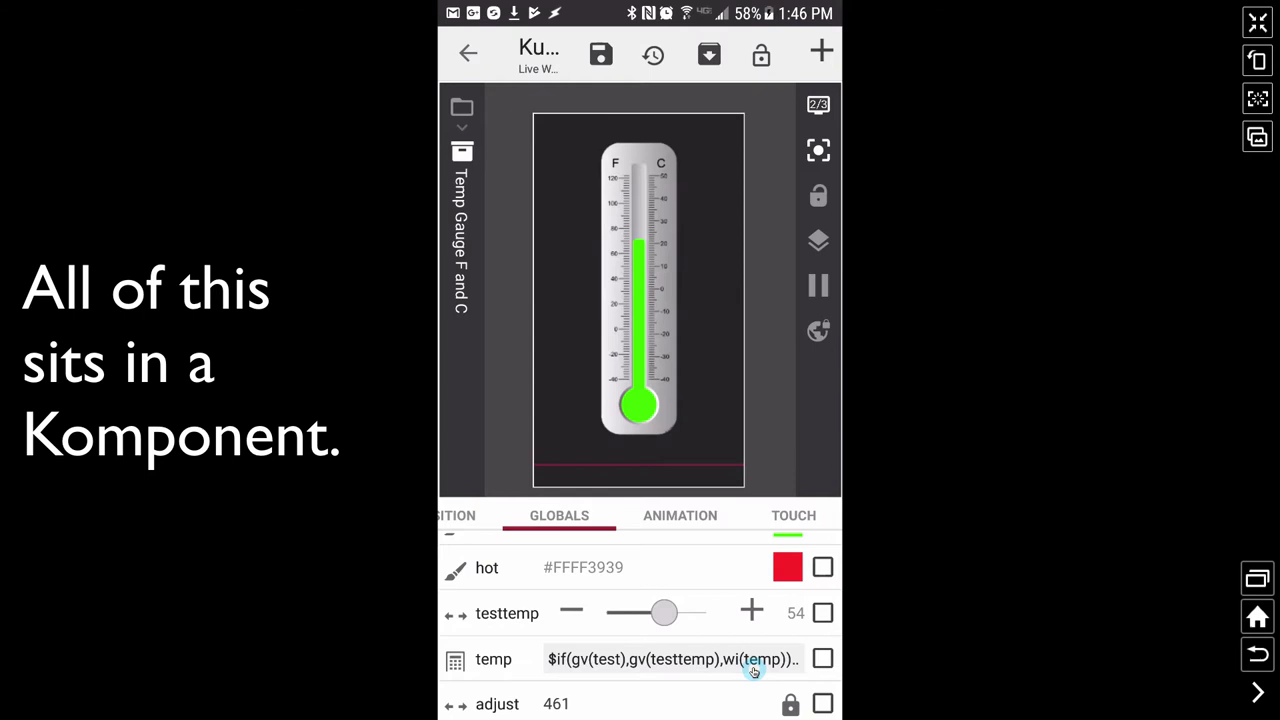
Step: Bring testtemp to 32 with the slider and minus/plus buttons, then switch test mode Off
left_click_drag(717, 575, 722, 706)
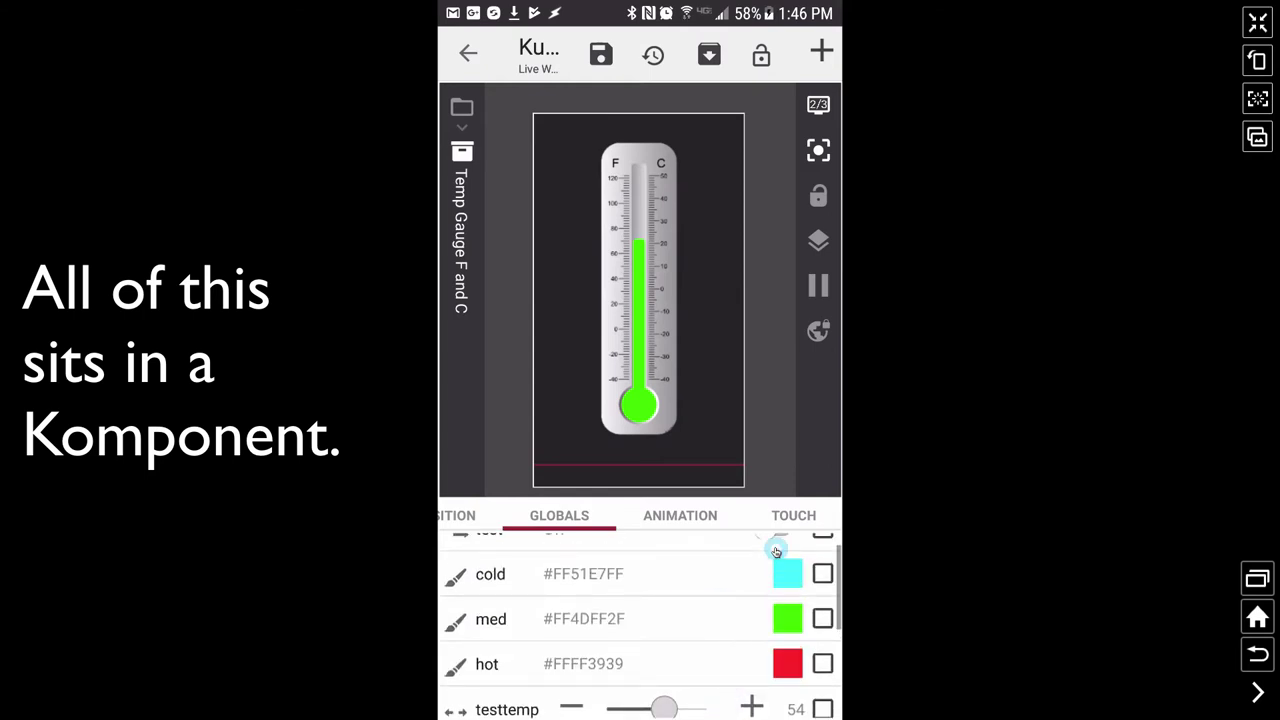
left_click_drag(749, 580, 749, 514)
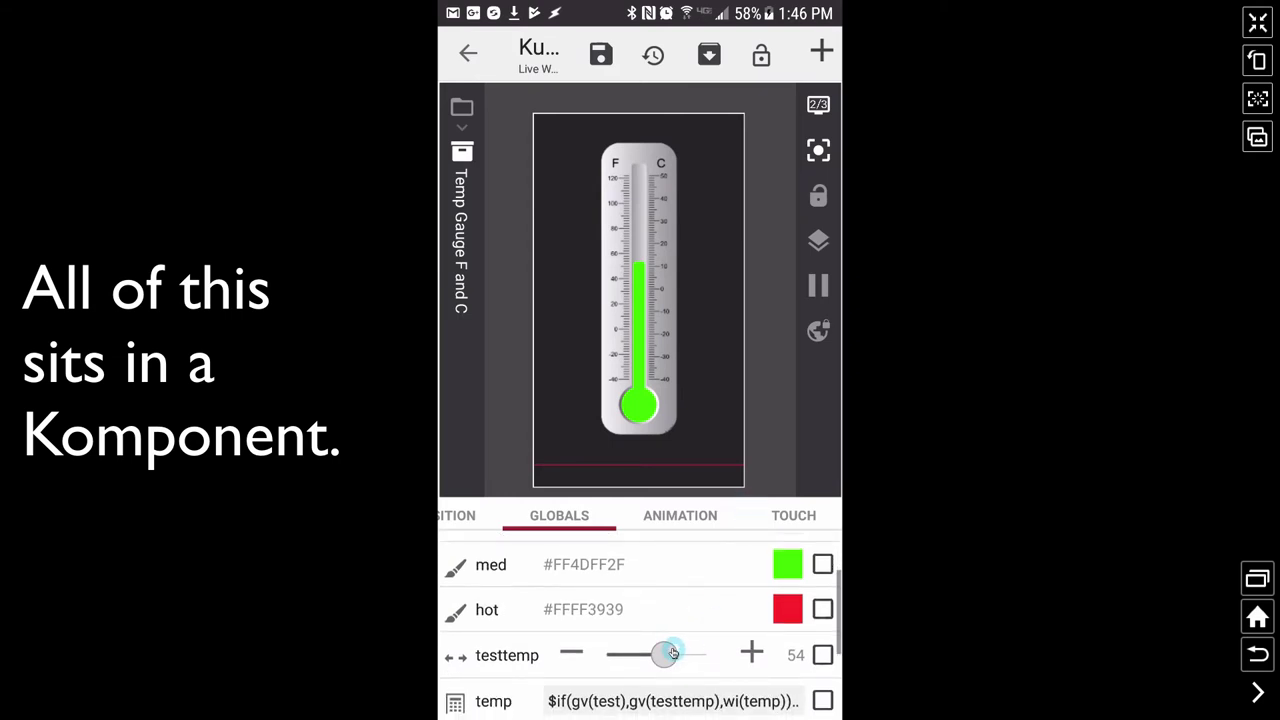
mouse_move(672, 653)
left_mouse_down()
mouse_move(625, 654)
mouse_move(706, 654)
mouse_move(623, 654)
mouse_move(722, 655)
mouse_move(606, 655)
mouse_move(724, 660)
mouse_move(606, 655)
left_mouse_up()
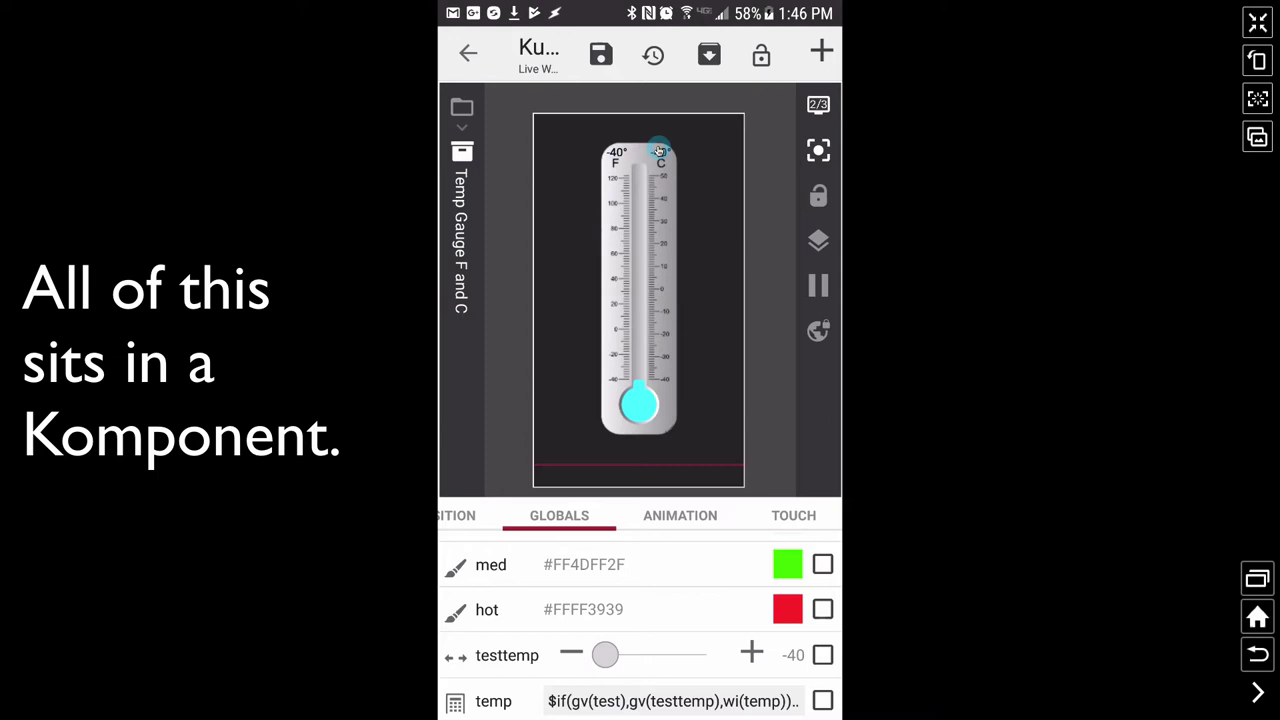
left_click_drag(606, 660, 651, 662)
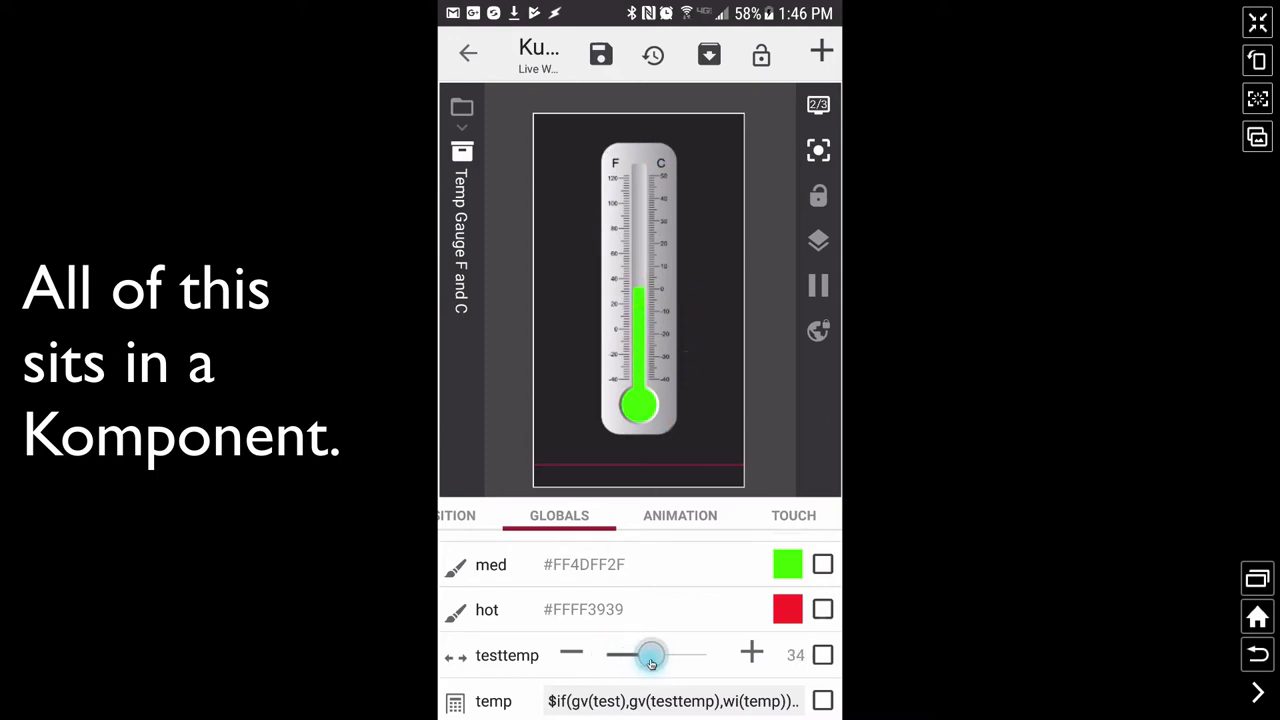
left_click(580, 656)
left_click(580, 656)
left_click(580, 656)
left_click(580, 656)
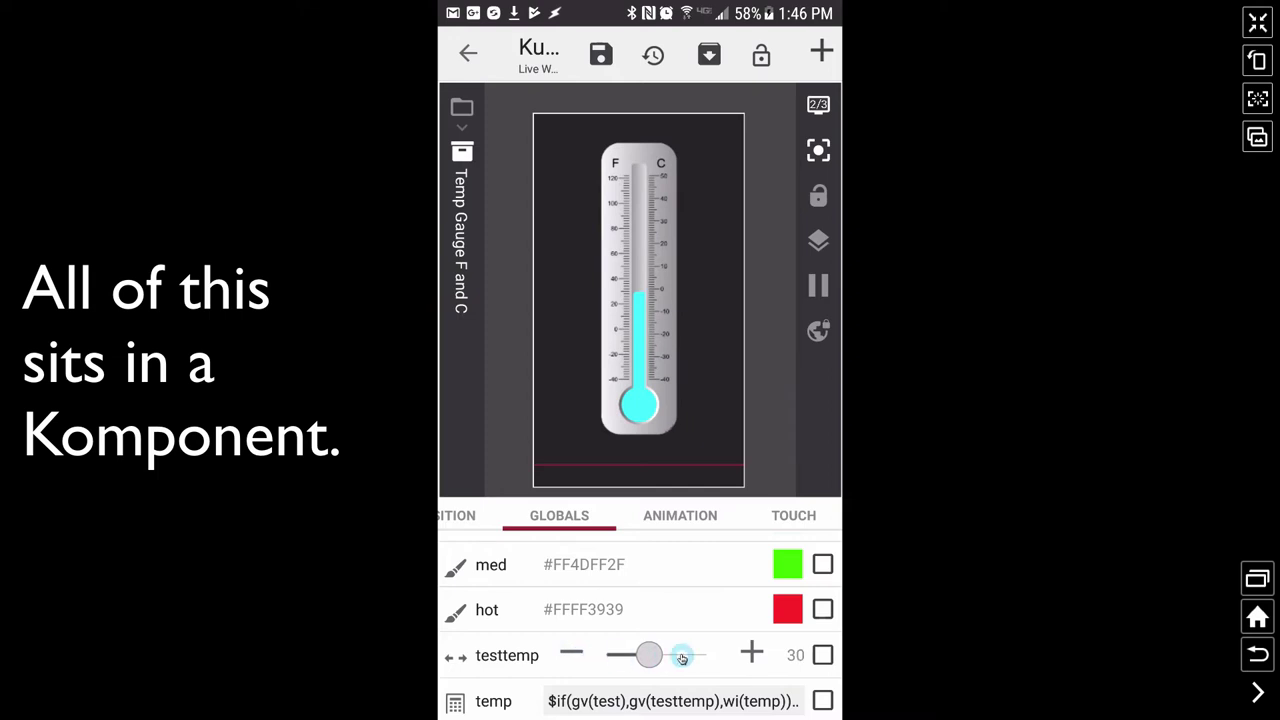
left_click(750, 653)
mouse_move(729, 545)
left_mouse_down()
mouse_move(731, 634)
mouse_move(729, 491)
left_mouse_up()
left_click(780, 555)
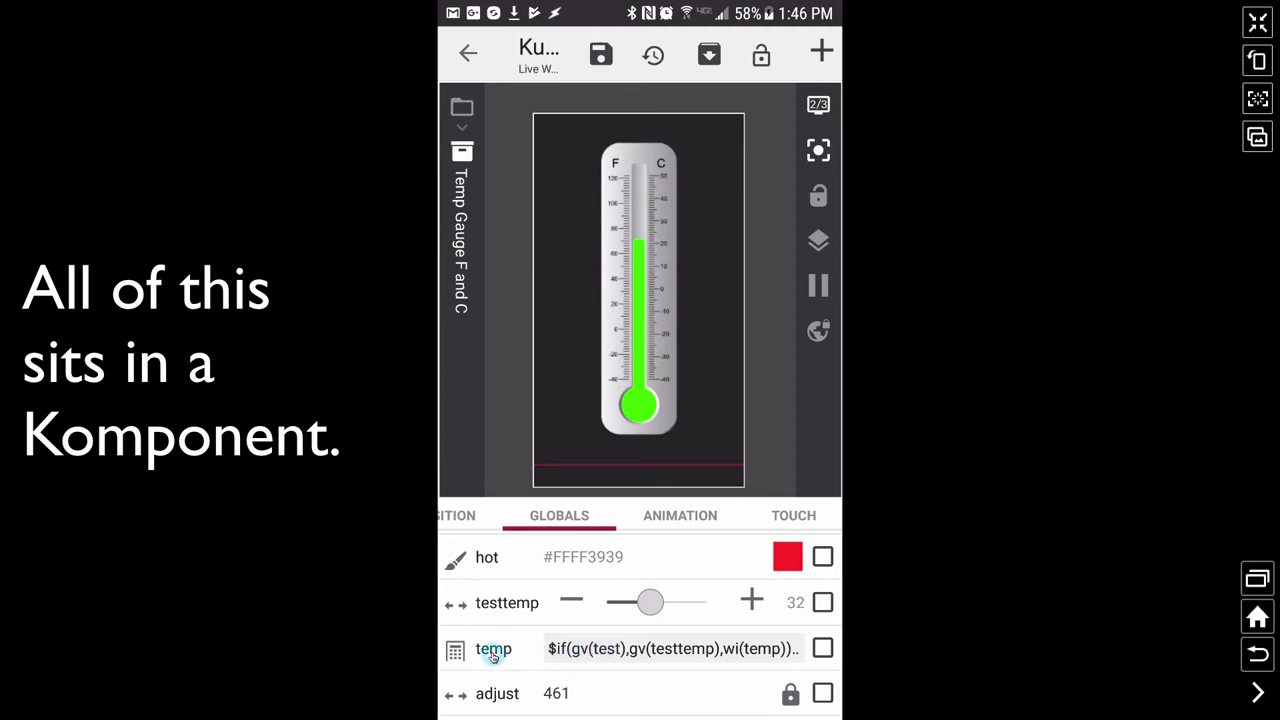
Step: Set the temp formula to $if(gv(test),gv(testtemp),wi(temp))$ and save it
left_click(626, 660)
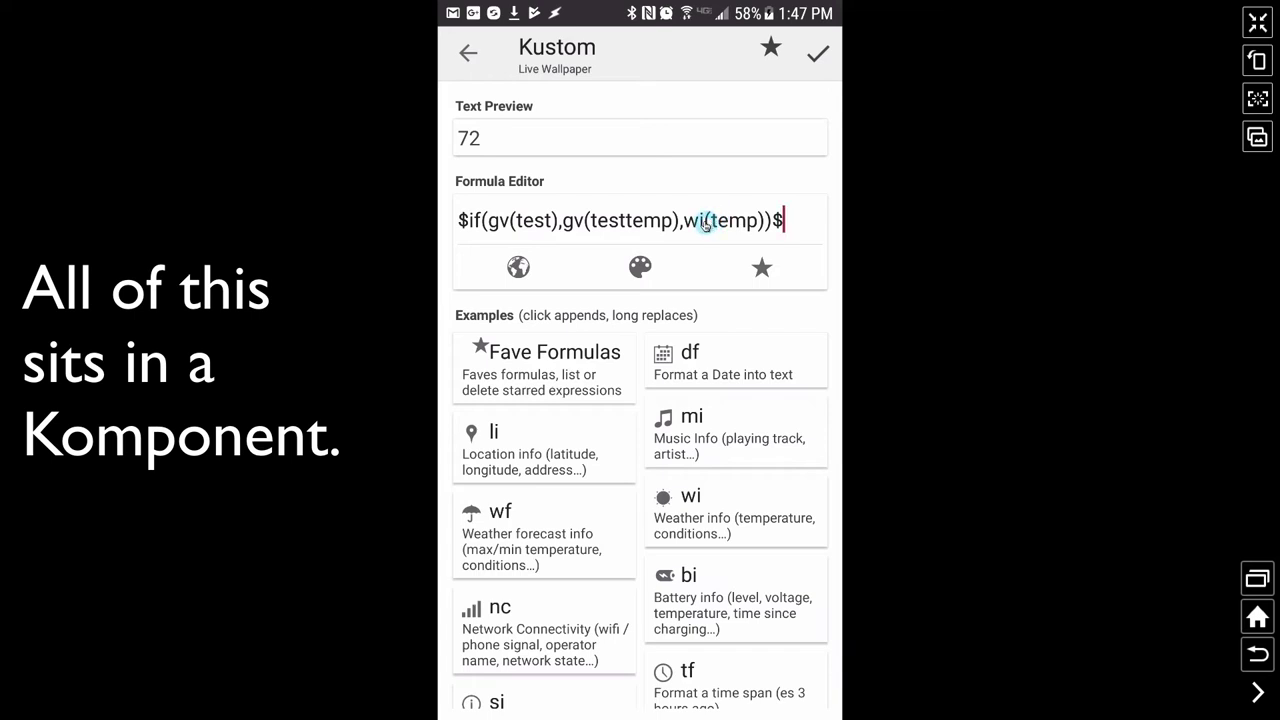
left_click(735, 502)
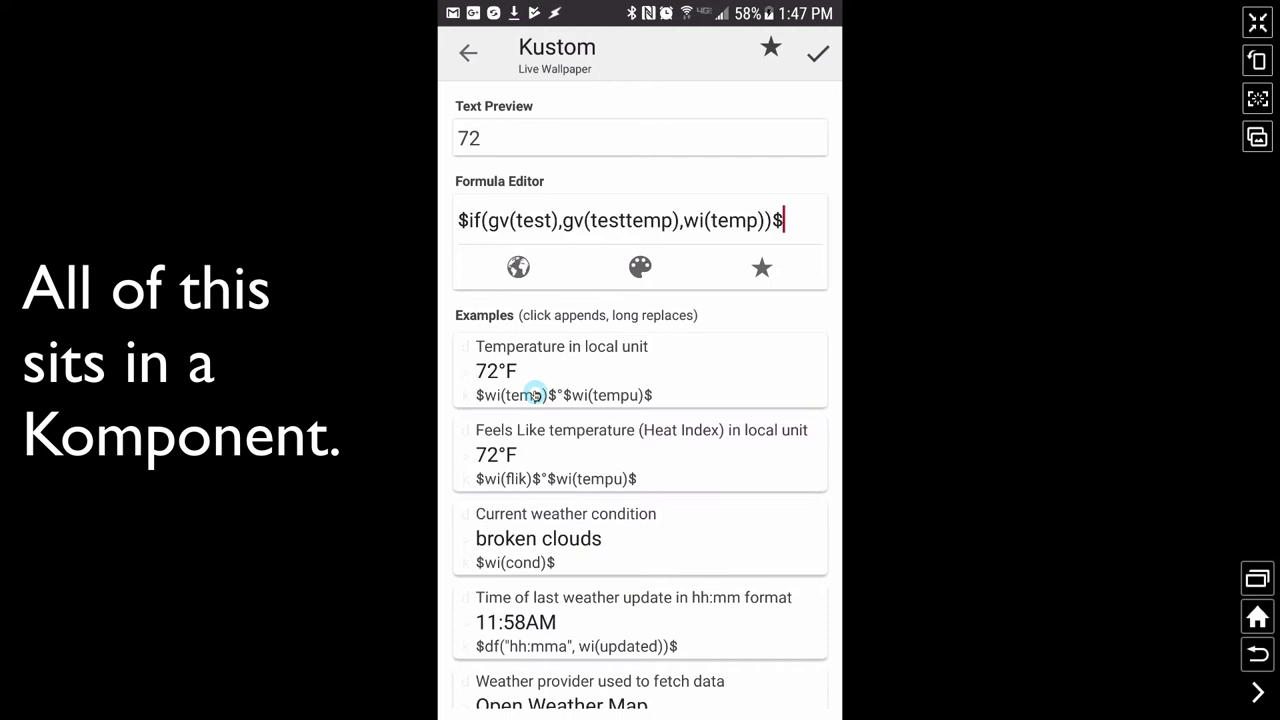
left_click(1256, 655)
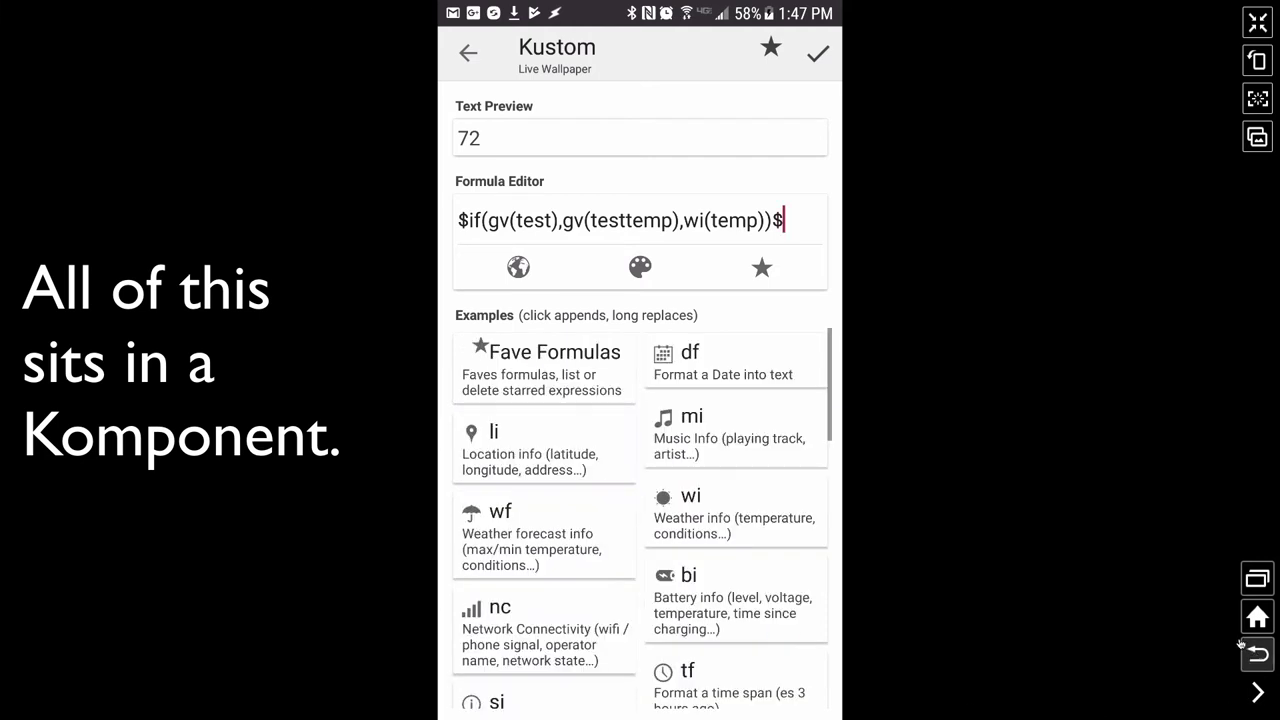
left_click(1256, 655)
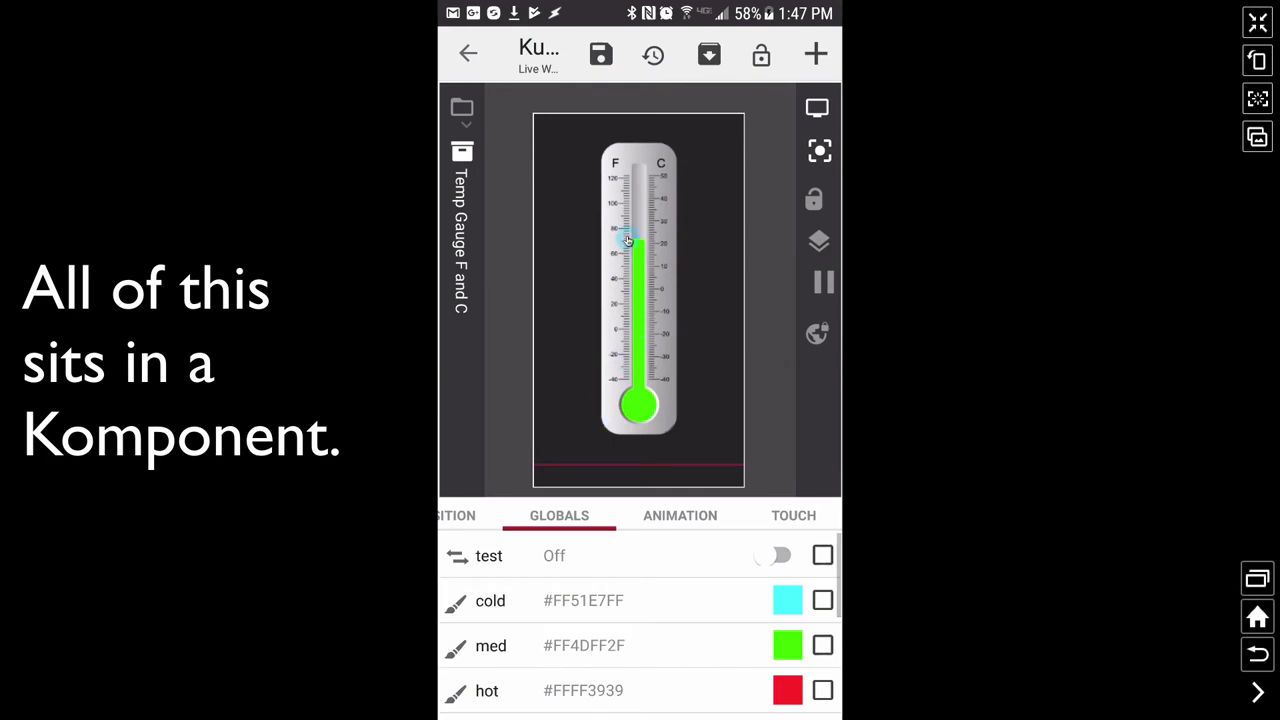
Step: Scroll Globals to the show toggle and tap the bulb to display the 72° and 22° readouts
left_click_drag(700, 651, 710, 507)
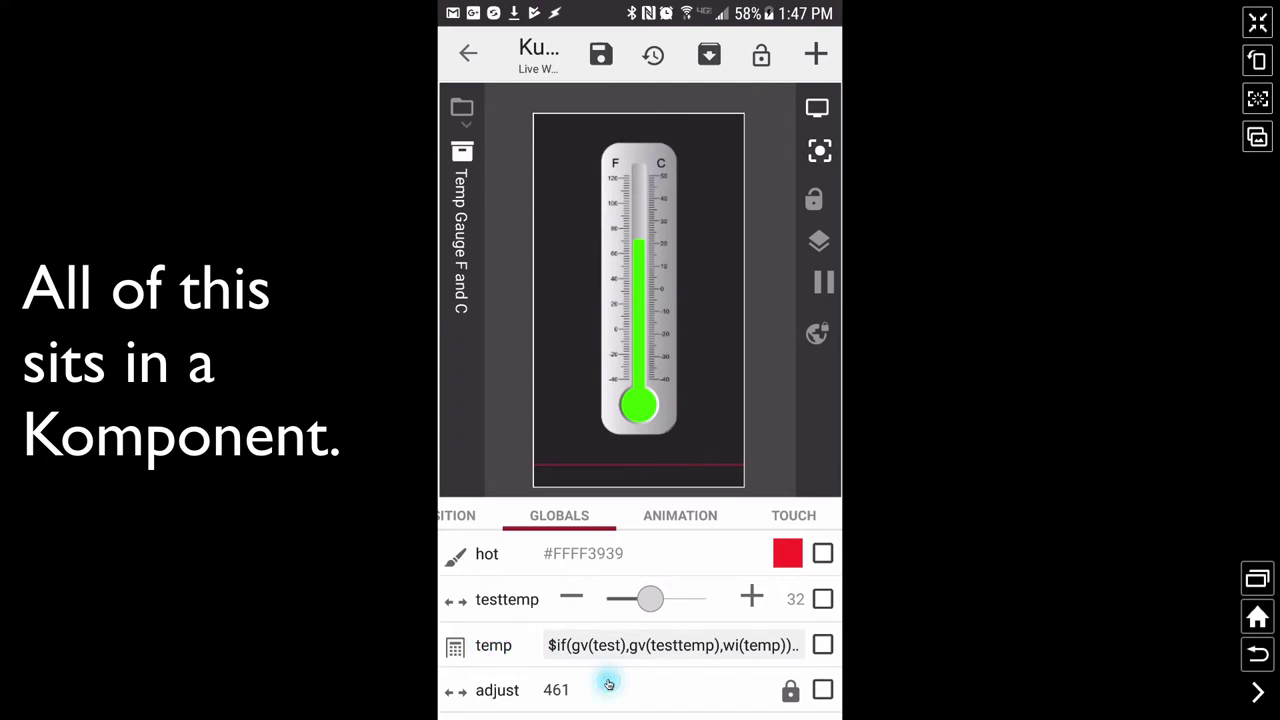
left_click_drag(609, 648, 608, 587)
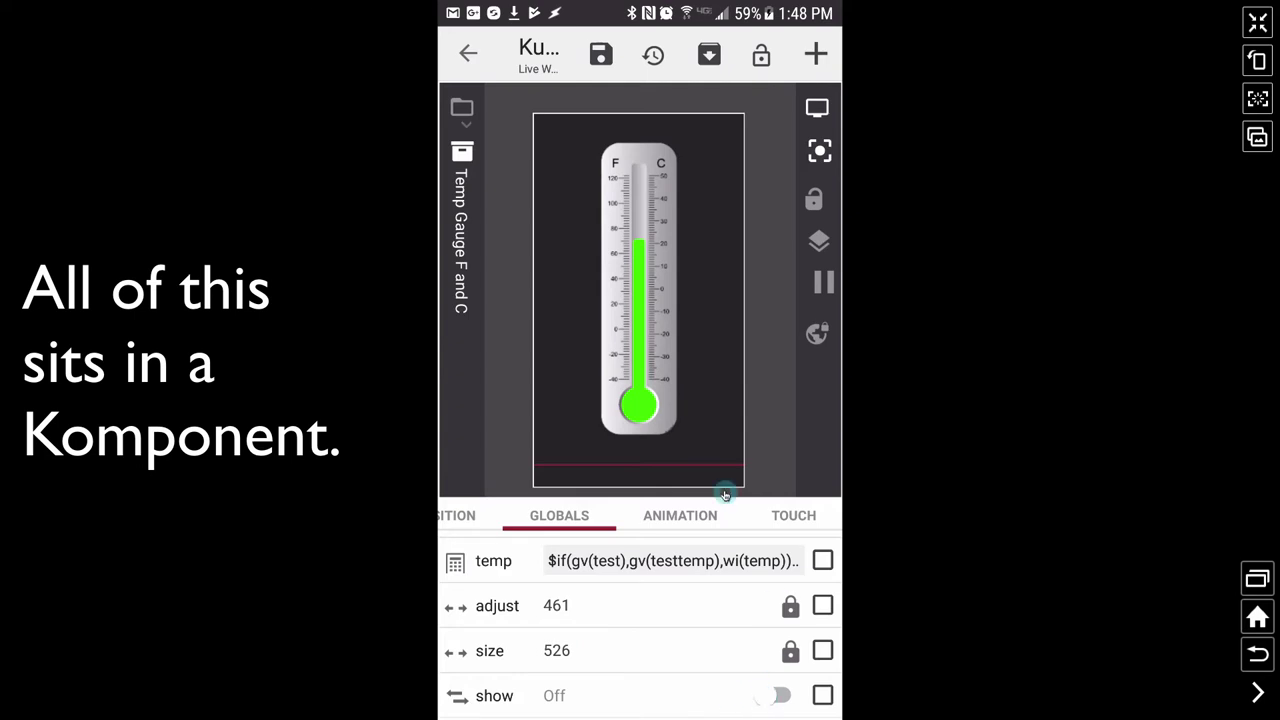
left_click(638, 410)
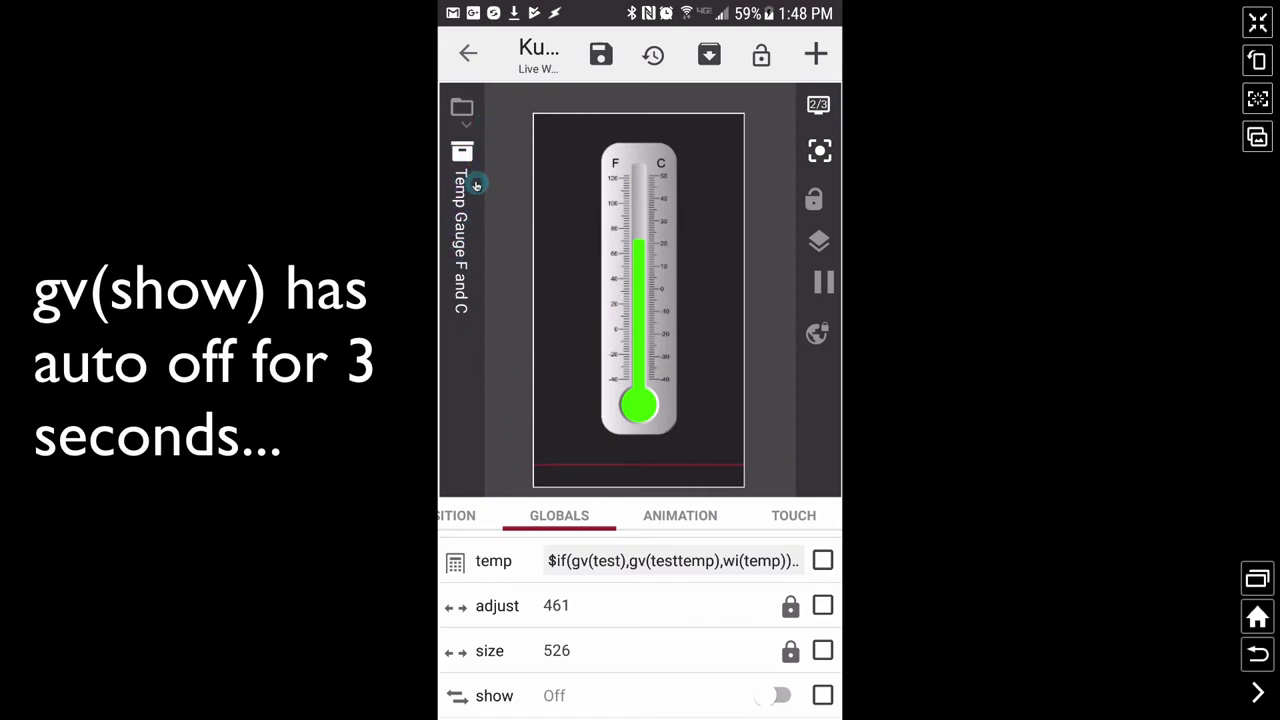
left_click_drag(478, 522, 849, 509)
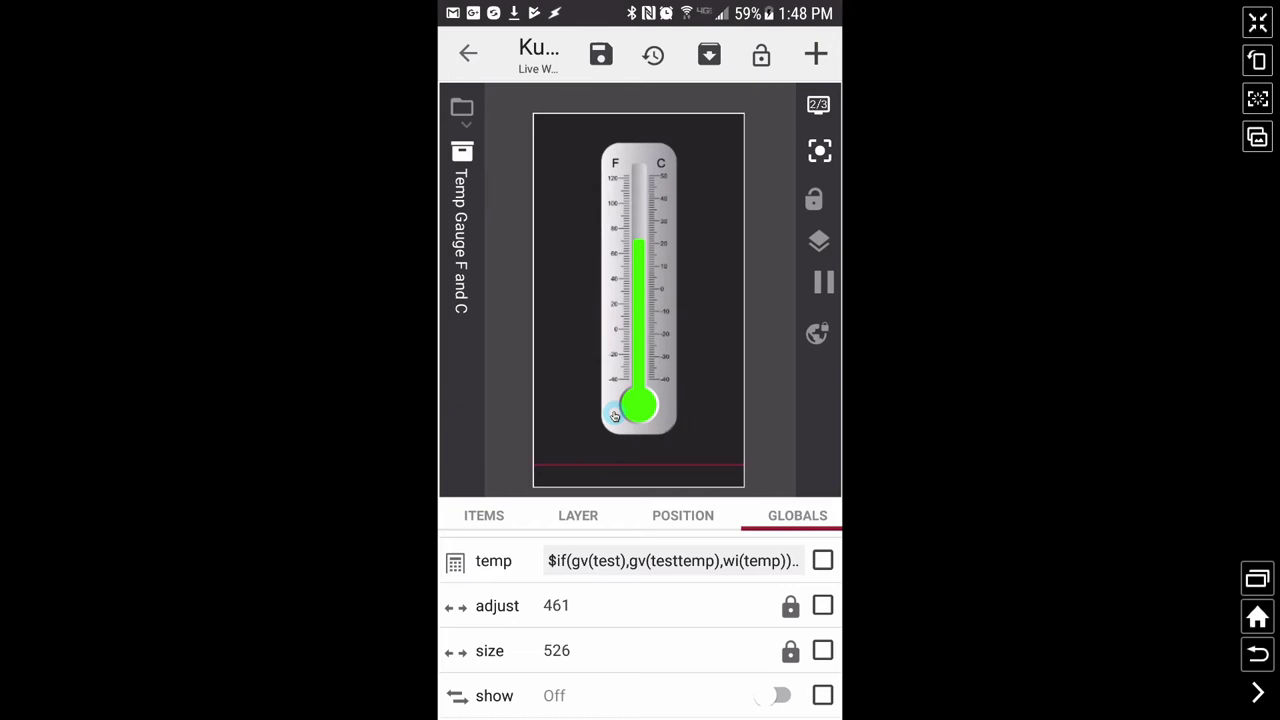
Step: Open the ITEMS tab listing Image, Clip Color Bar, Color Bar and Circle Color
left_click(484, 516)
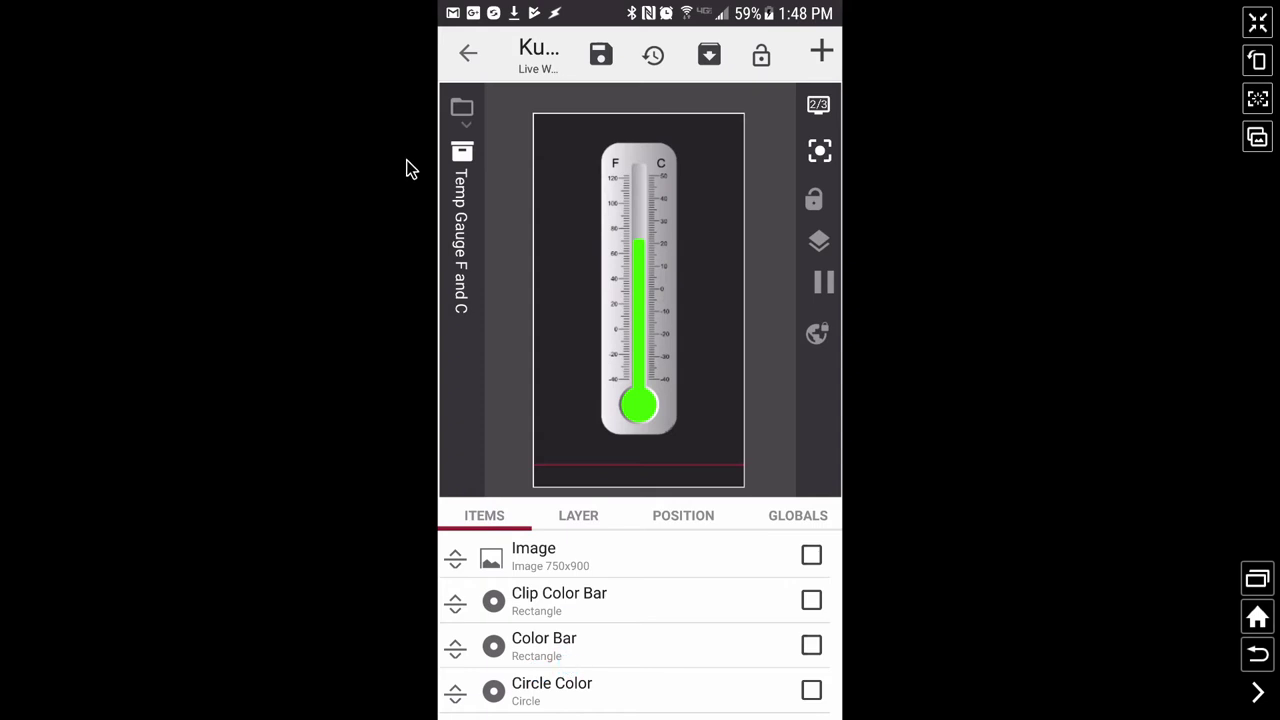
mouse_move(585, 662)
left_mouse_down()
mouse_move(586, 537)
mouse_move(580, 654)
mouse_move(578, 615)
mouse_move(577, 629)
left_mouse_up()
left_click(545, 550)
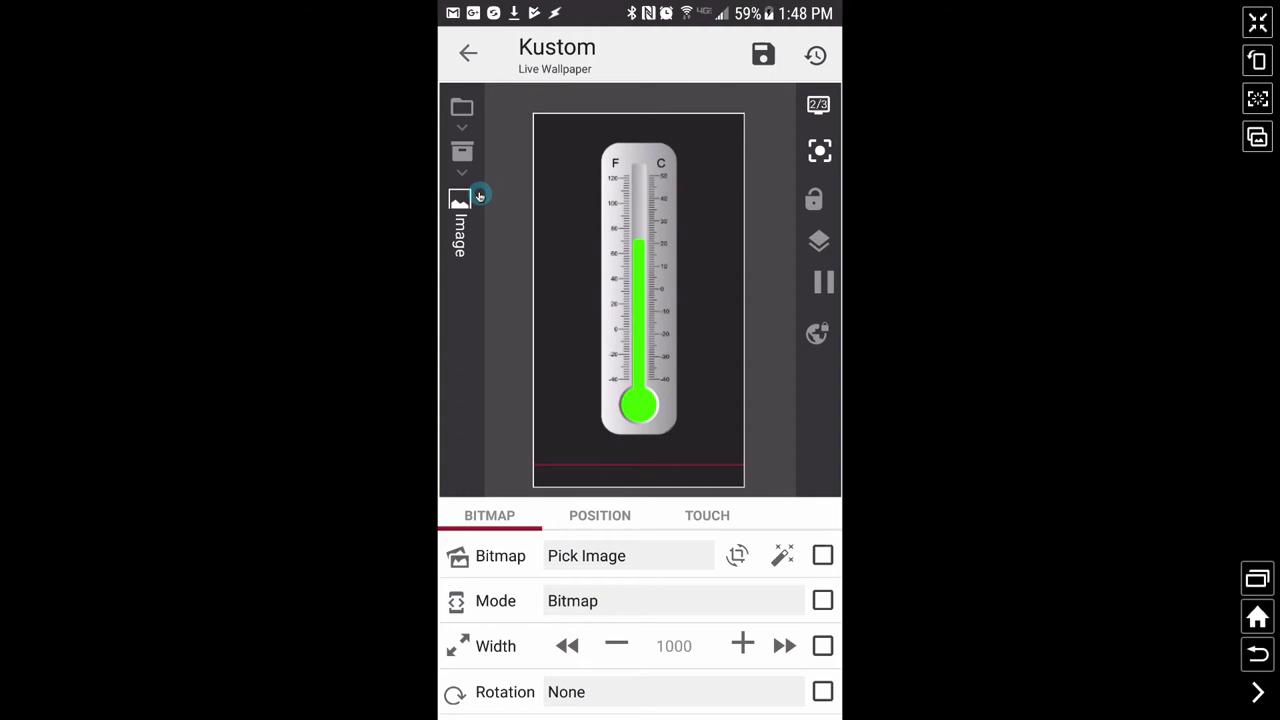
left_click(460, 162)
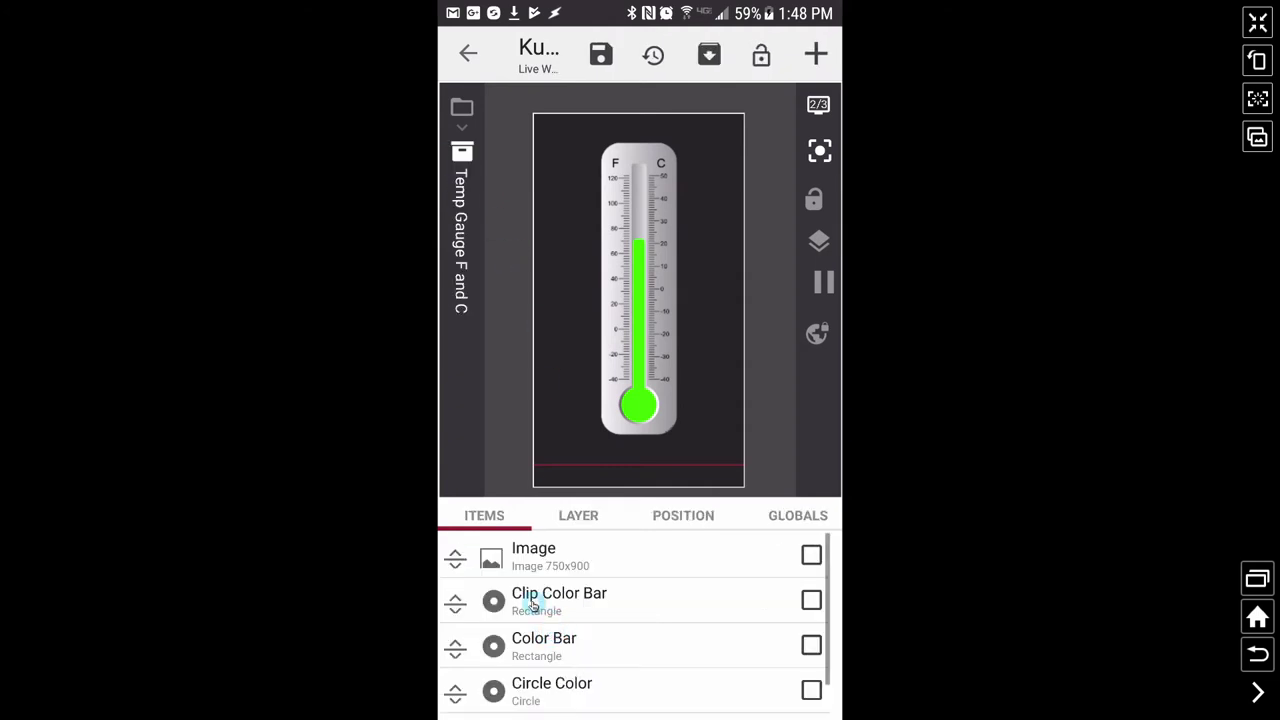
Step: Set the Clip Color Bar's FX Mask to None and return to the Items list
left_click(533, 603)
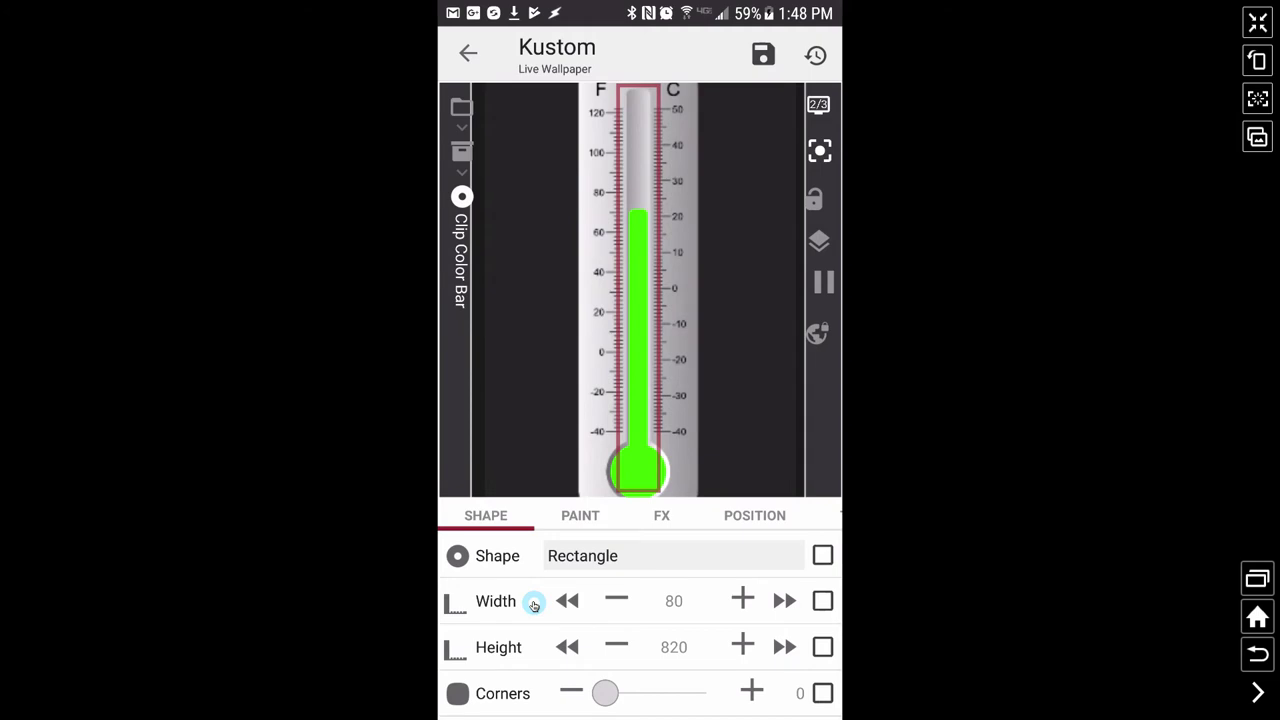
left_click(580, 518)
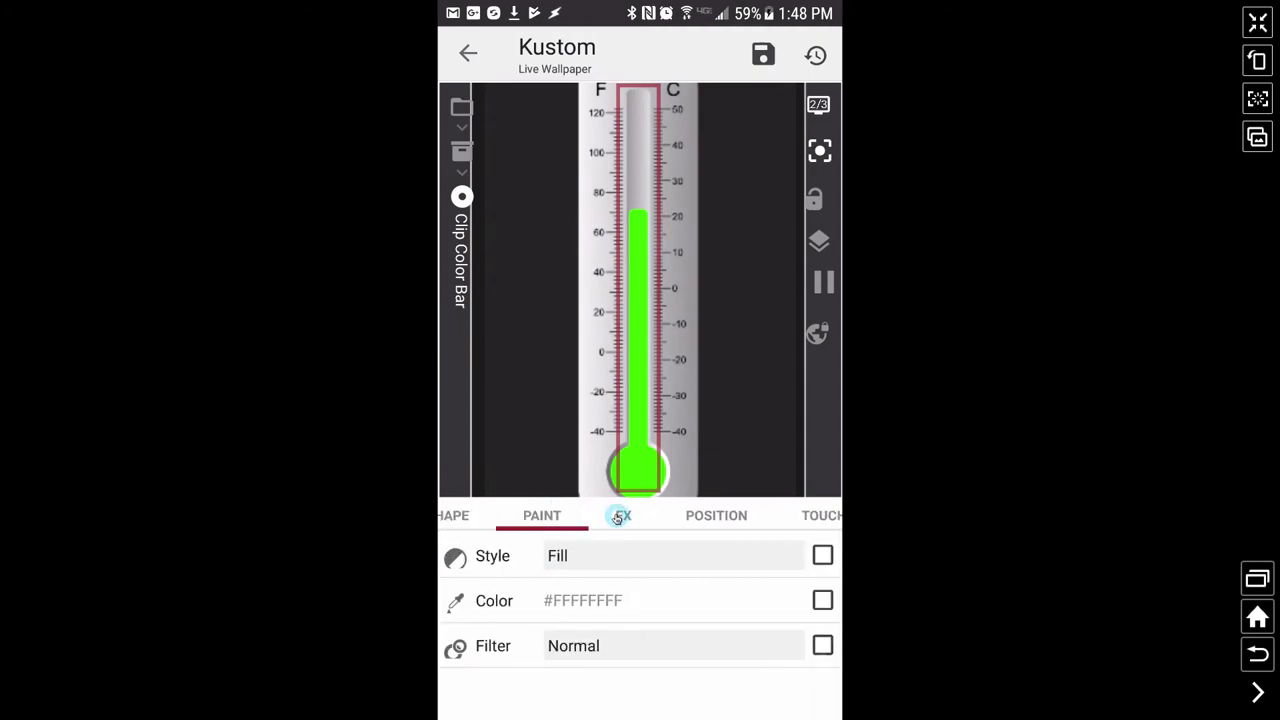
left_click(620, 517)
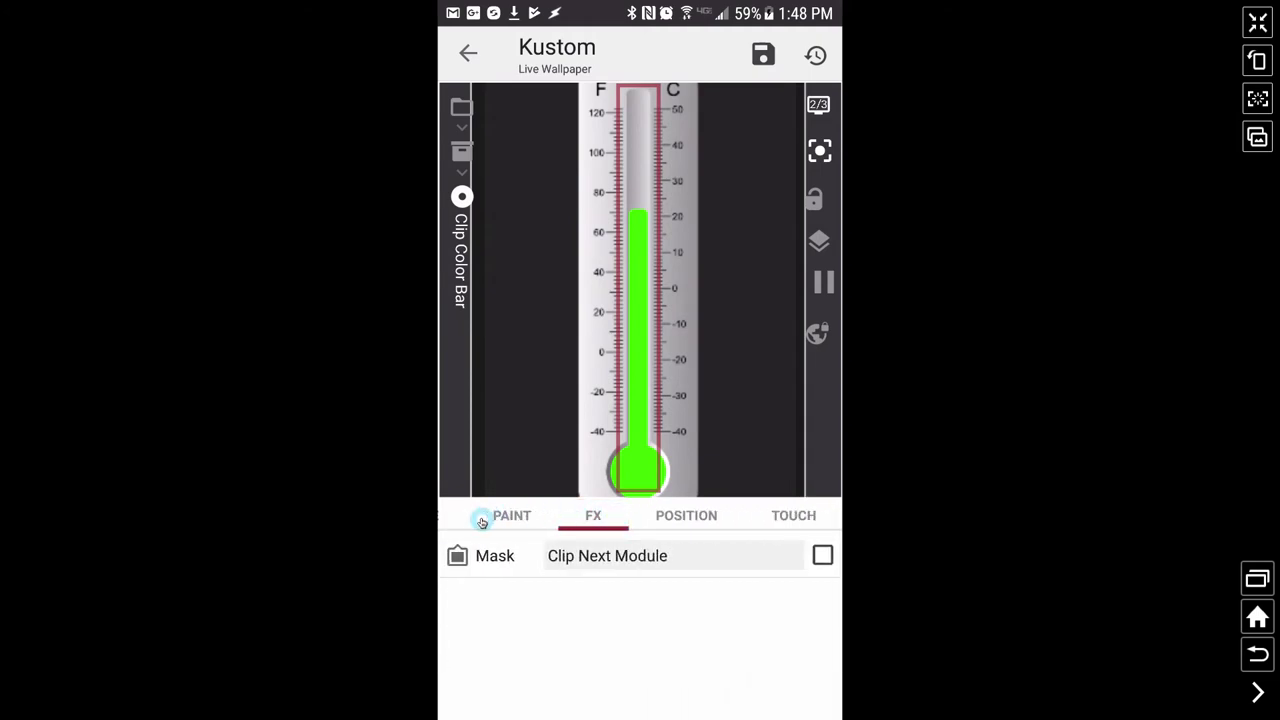
left_click(489, 517)
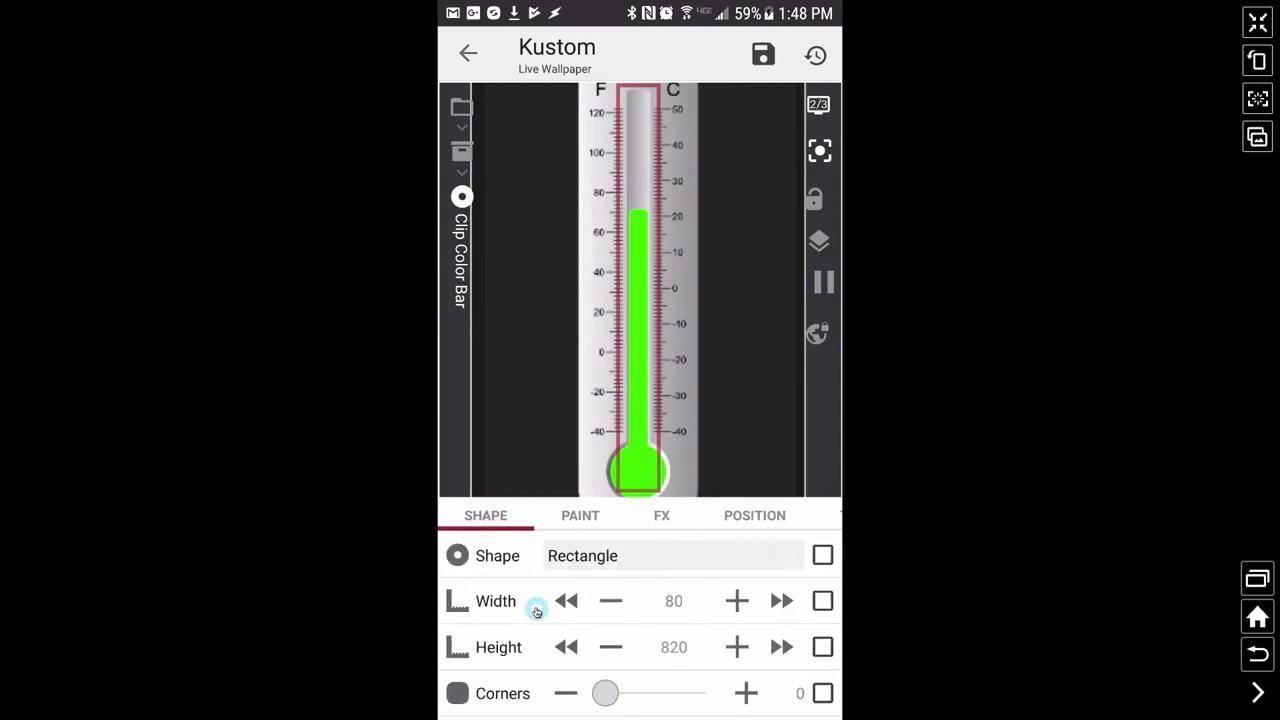
left_click(1258, 653)
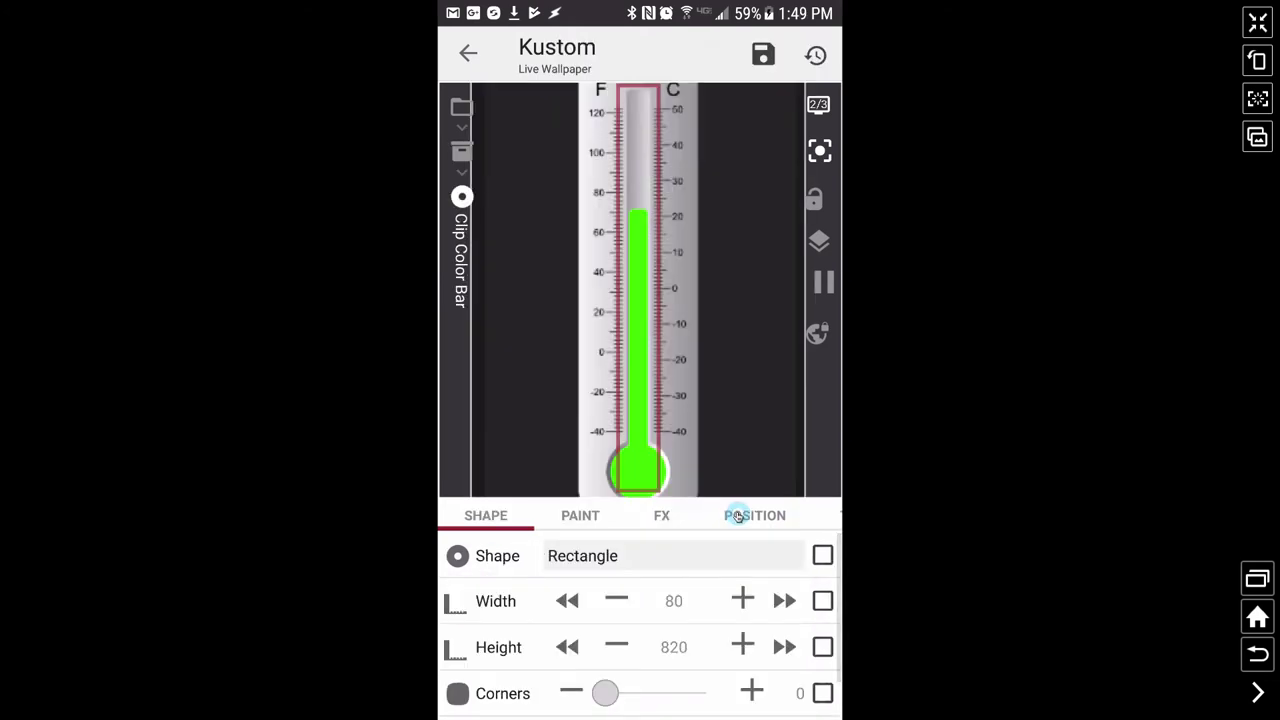
left_click(663, 518)
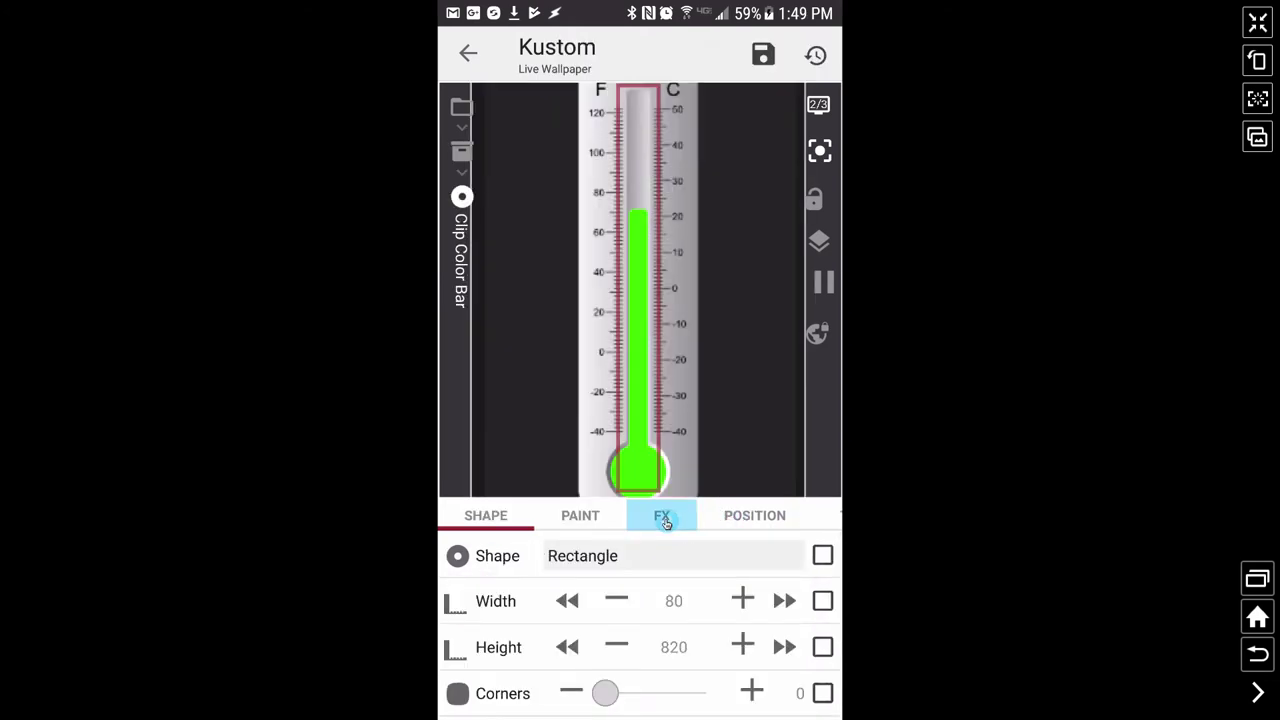
left_click(614, 556)
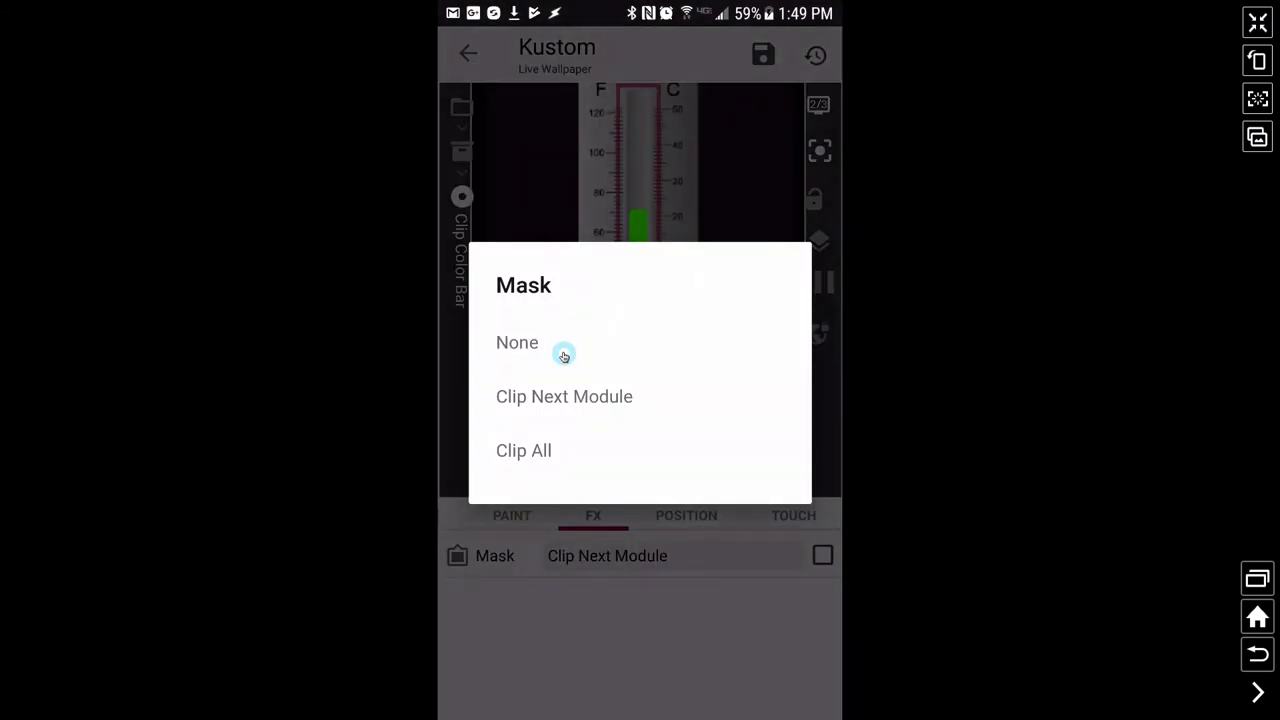
left_click(557, 350)
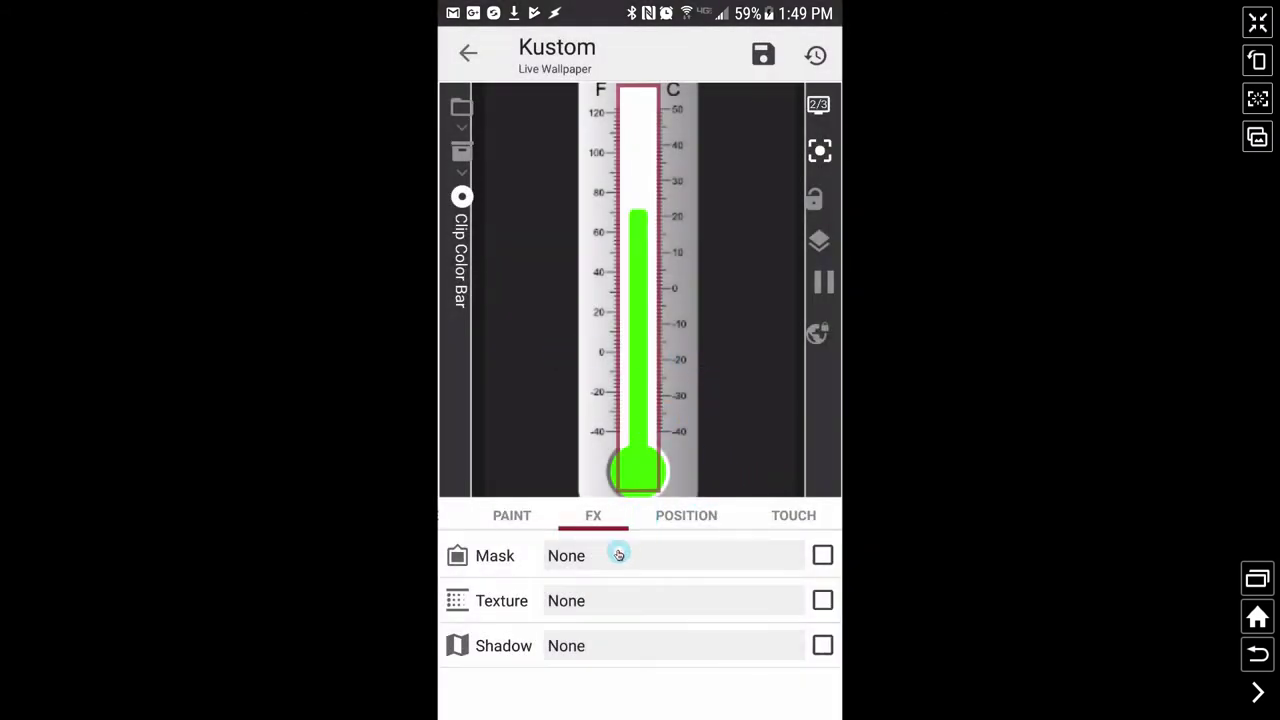
left_click(1258, 653)
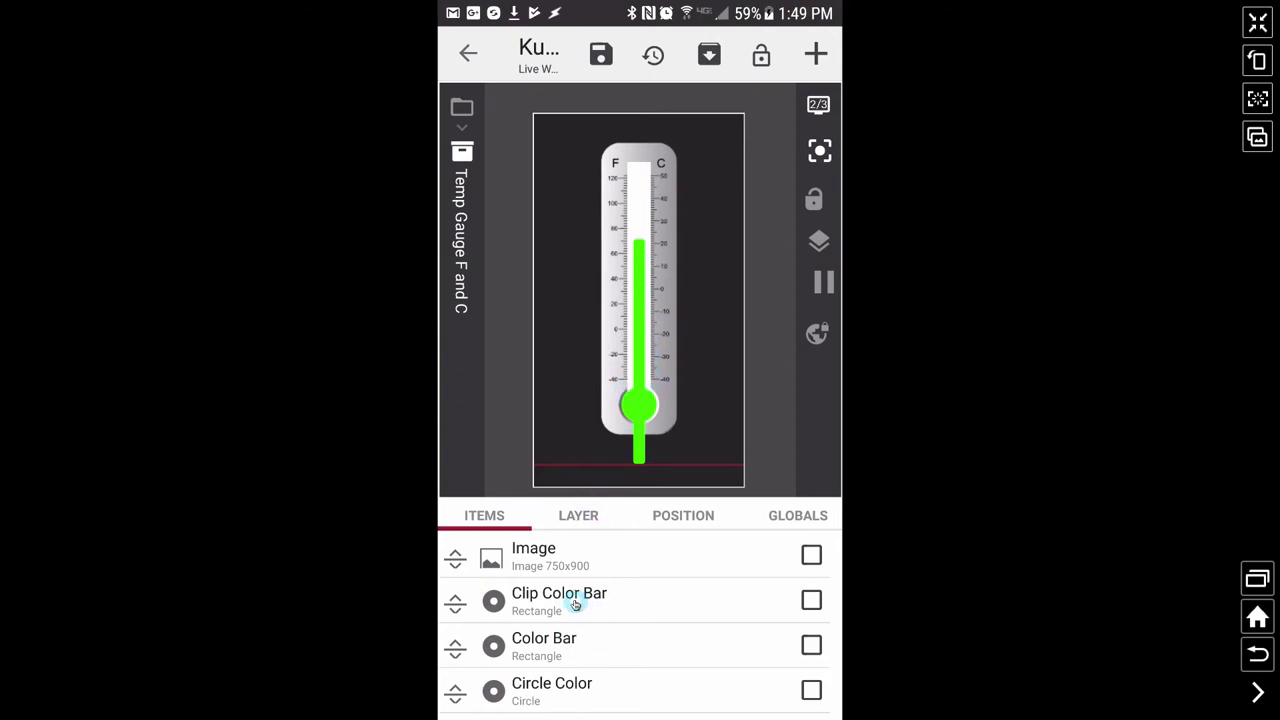
Step: Turn off preview auto zoom and set the Clip Color Bar's Mask back to Clip Next Module
scroll(577, 606, "up", 1)
left_click(660, 448)
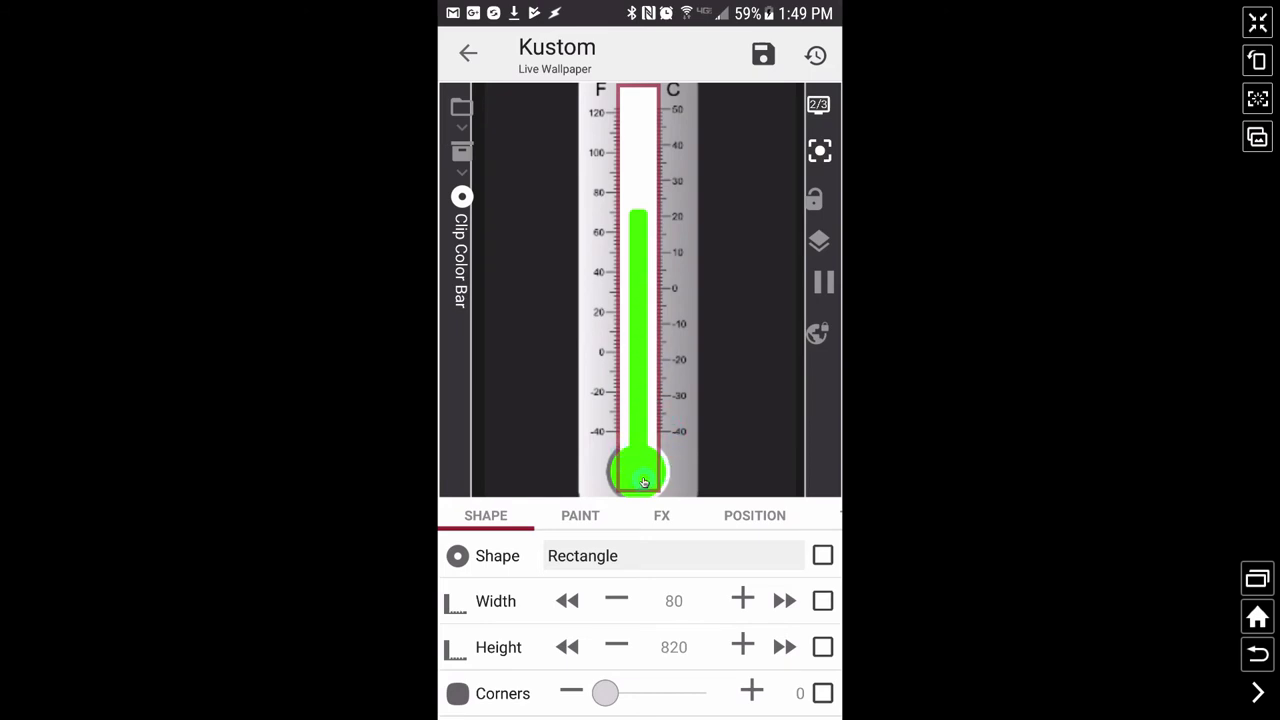
left_click(820, 150)
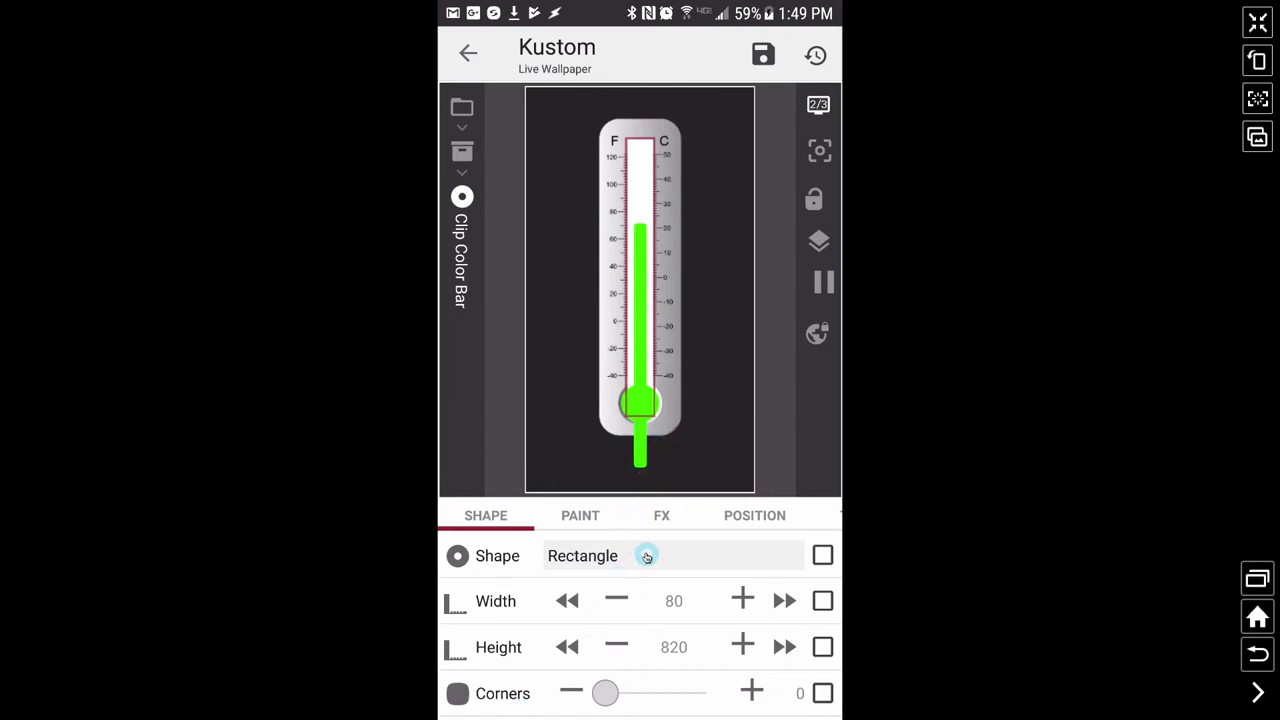
left_click(661, 516)
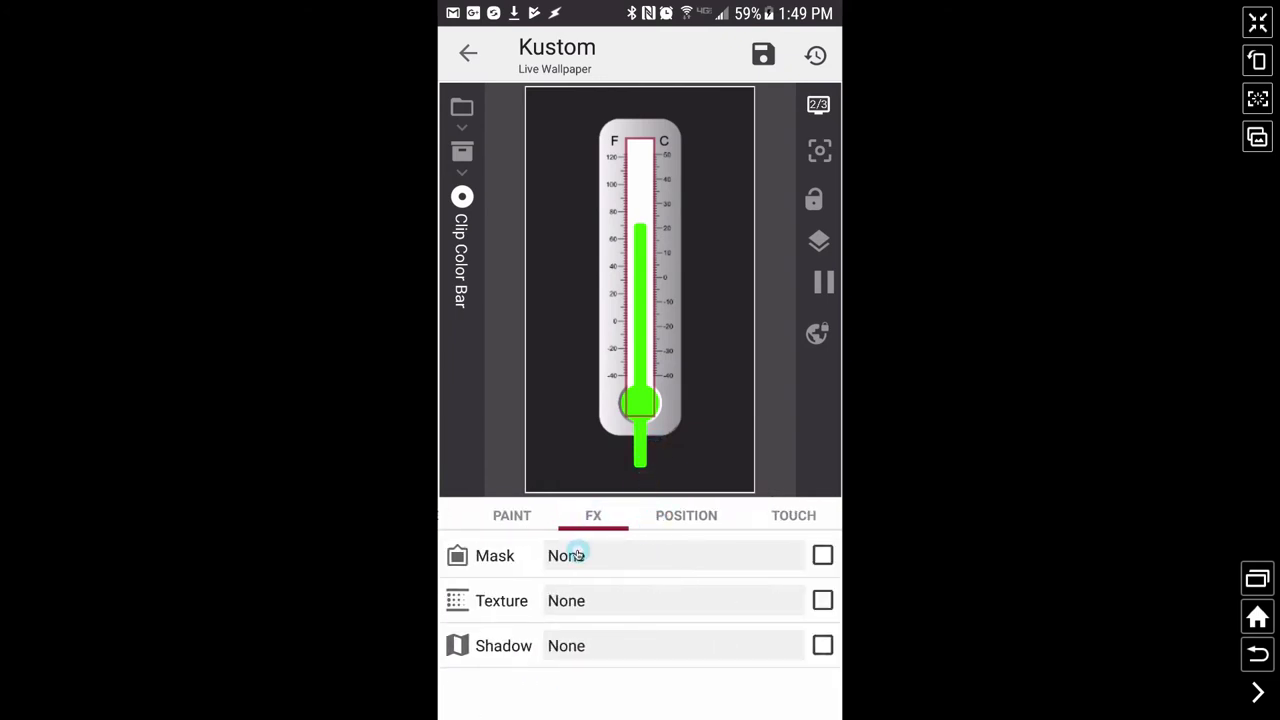
left_click(582, 565)
left_click(580, 397)
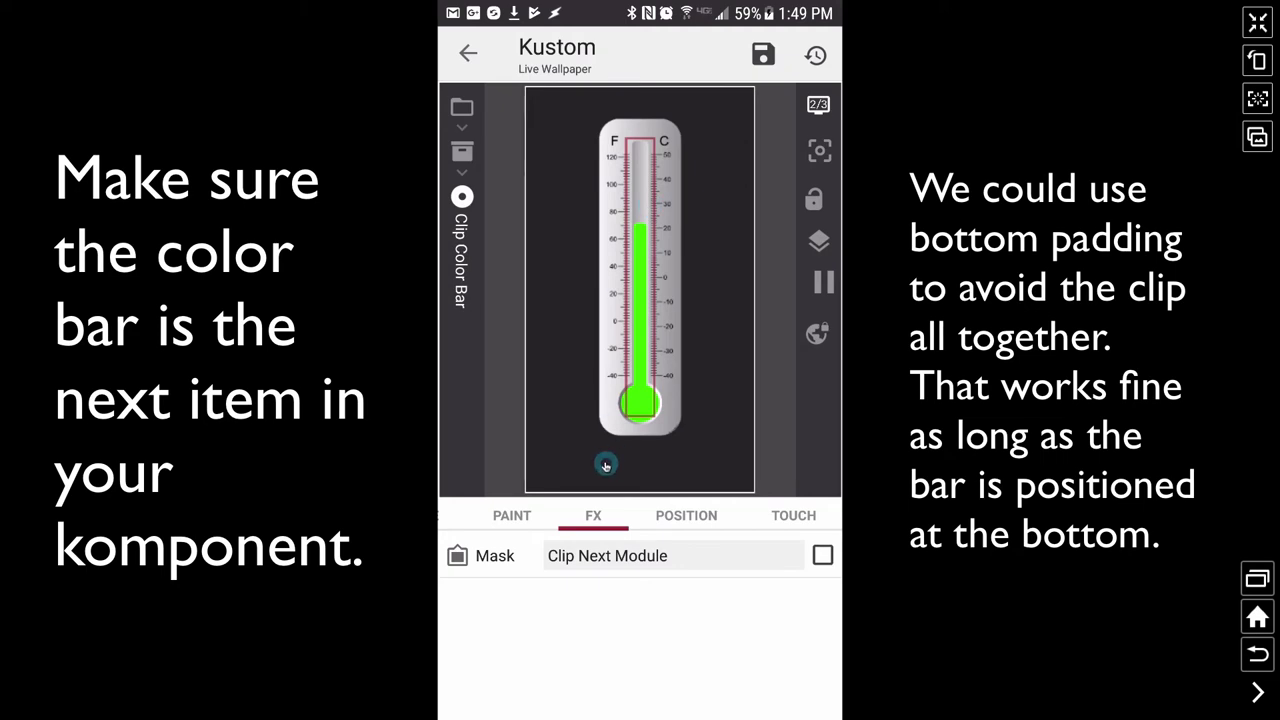
left_click_drag(500, 515, 666, 515)
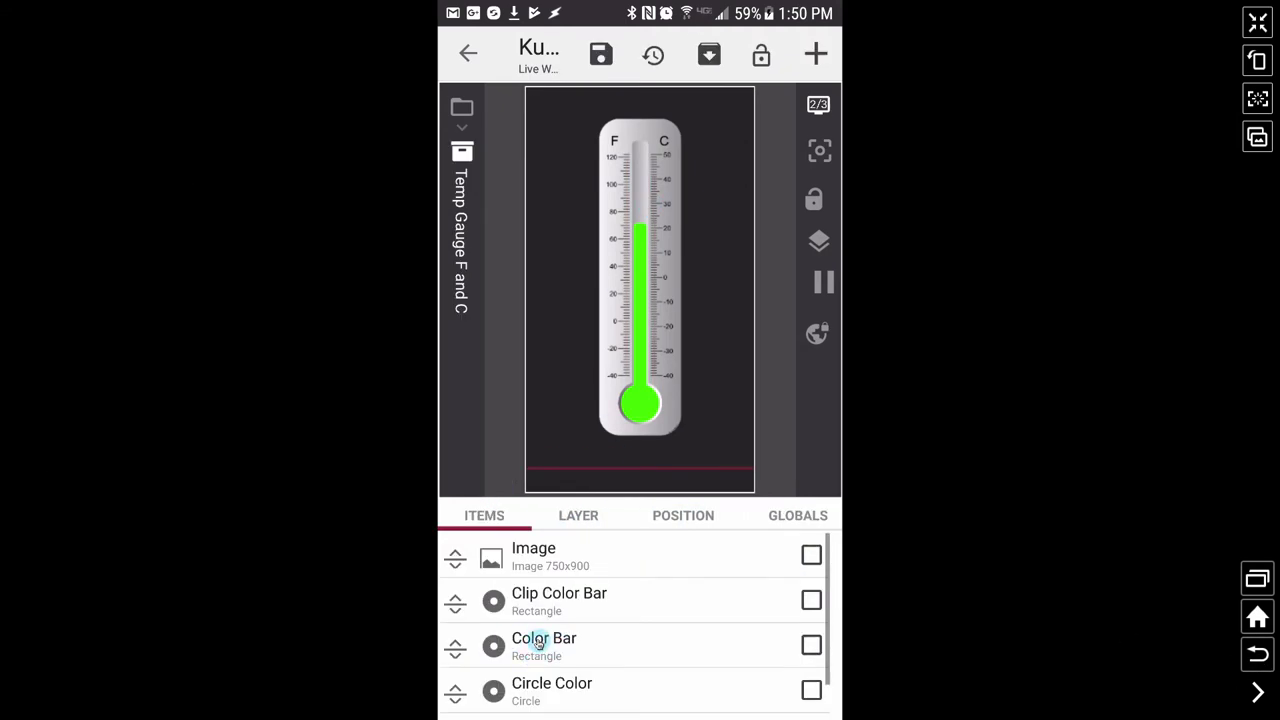
Step: Open the Color Bar and review its position settings, leaving left padding unchanged
left_click(634, 243)
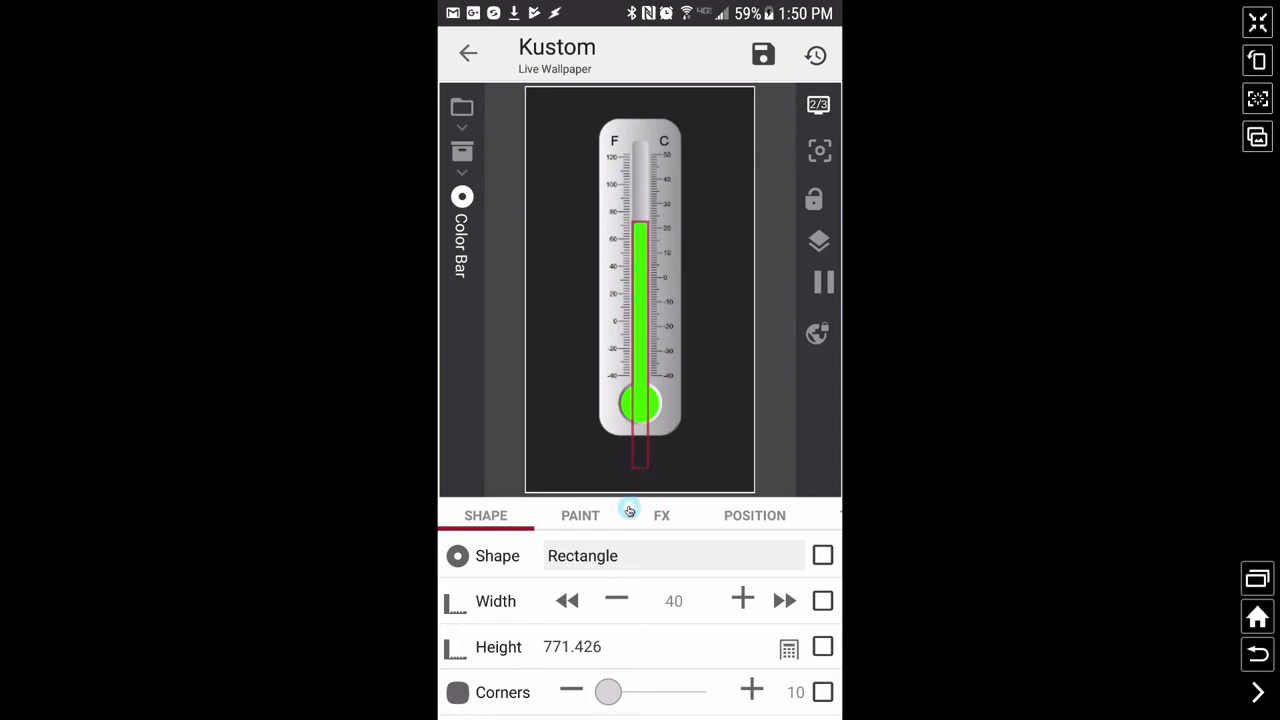
left_click(750, 515)
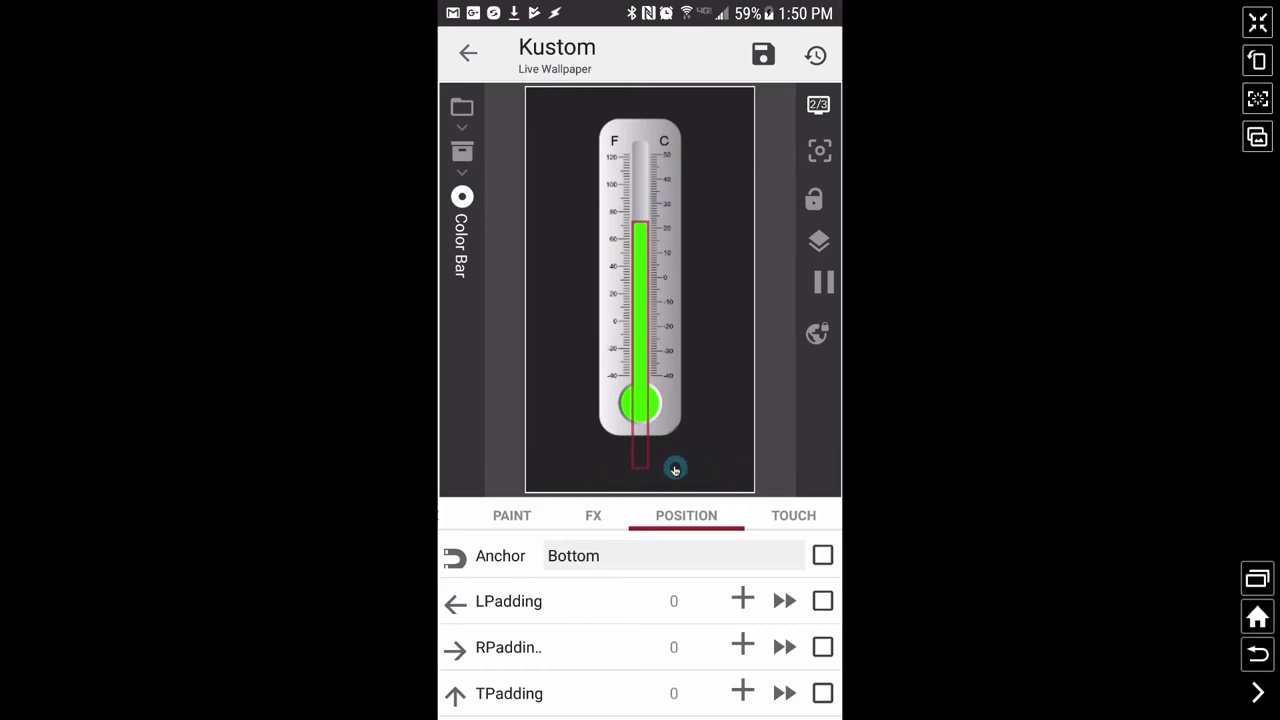
left_click_drag(709, 574, 714, 547)
left_click(714, 547)
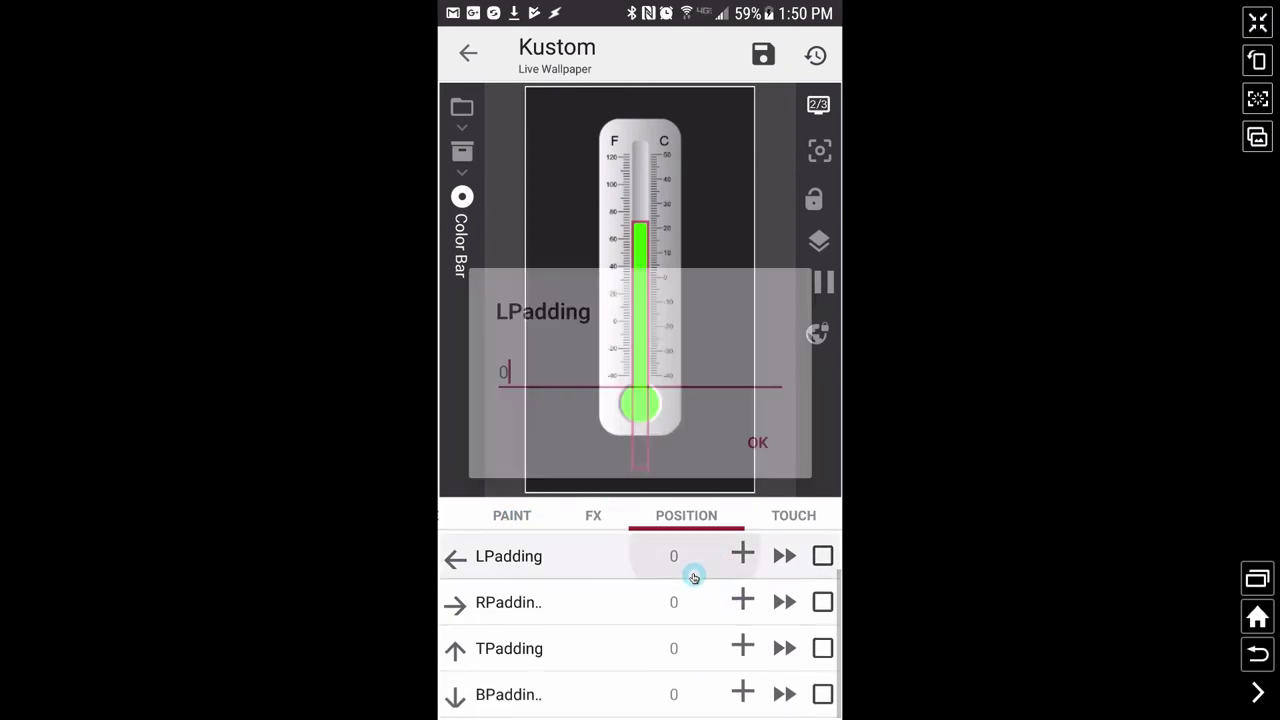
left_click(680, 646)
scroll(617, 591, "up", 1)
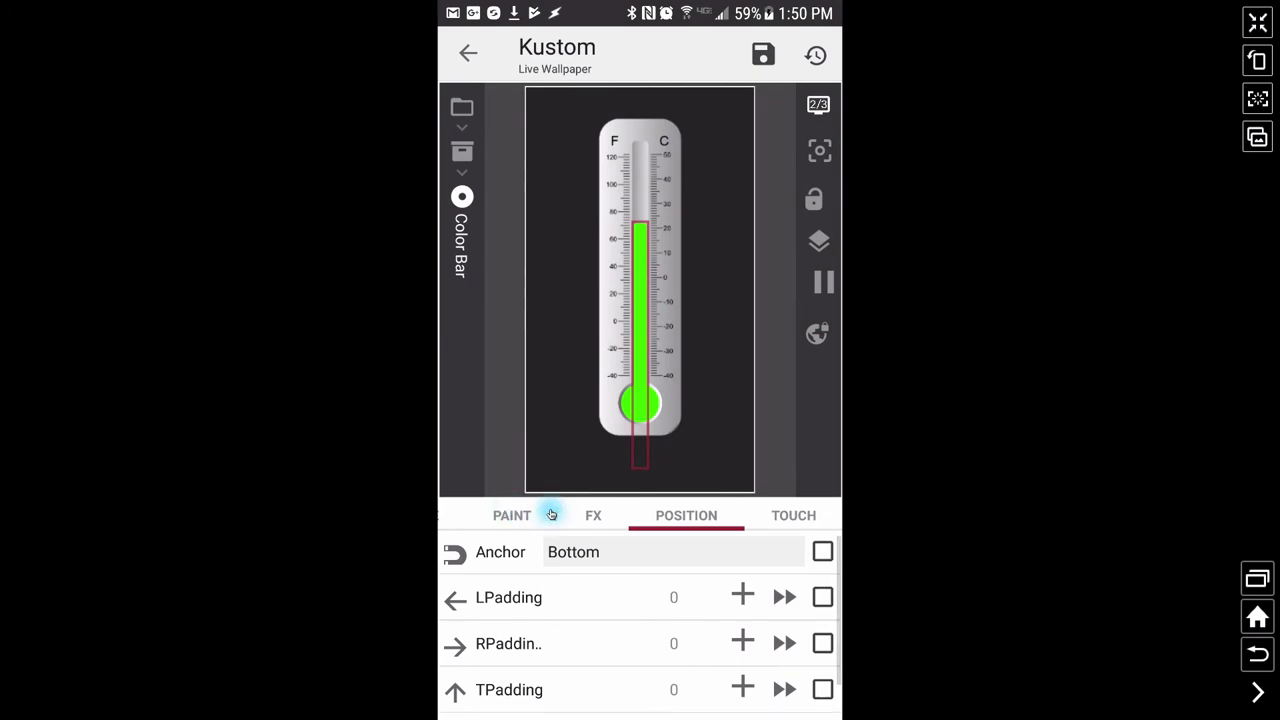
left_click_drag(552, 512, 620, 512)
Step: Widen the Color Bar's shape to width 60, then set it back to 40
left_click(516, 527)
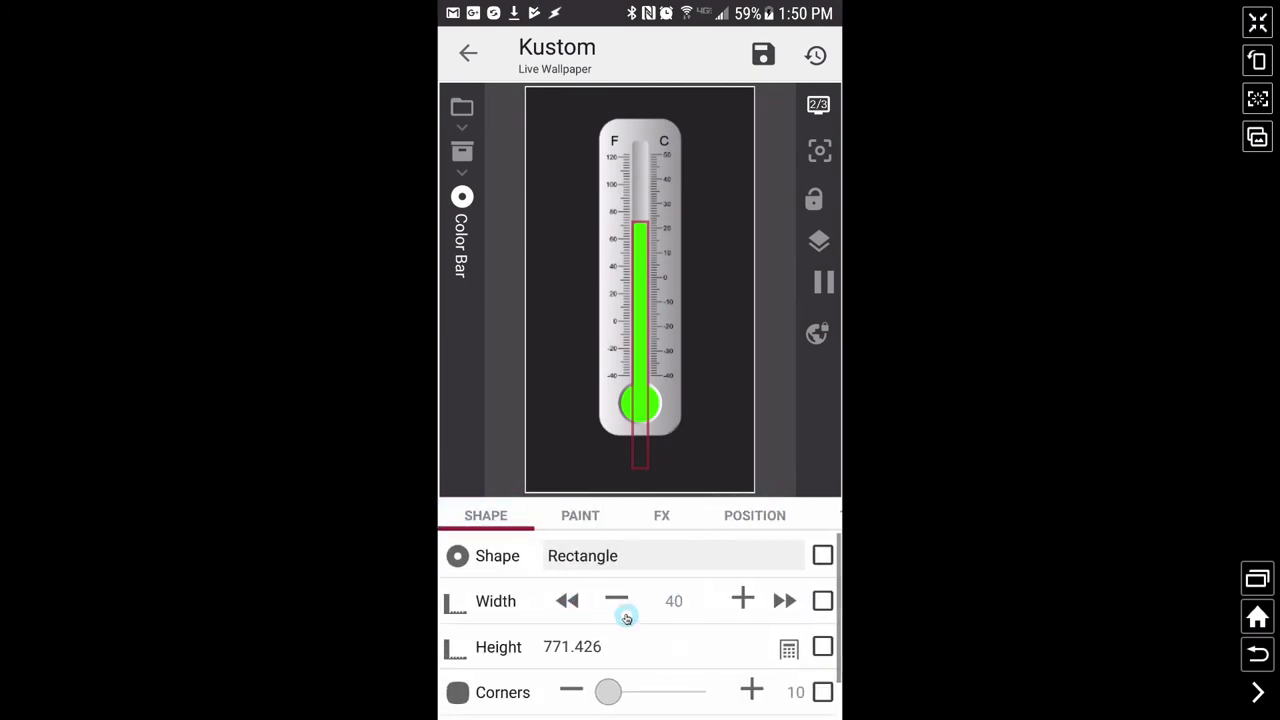
left_click(785, 601)
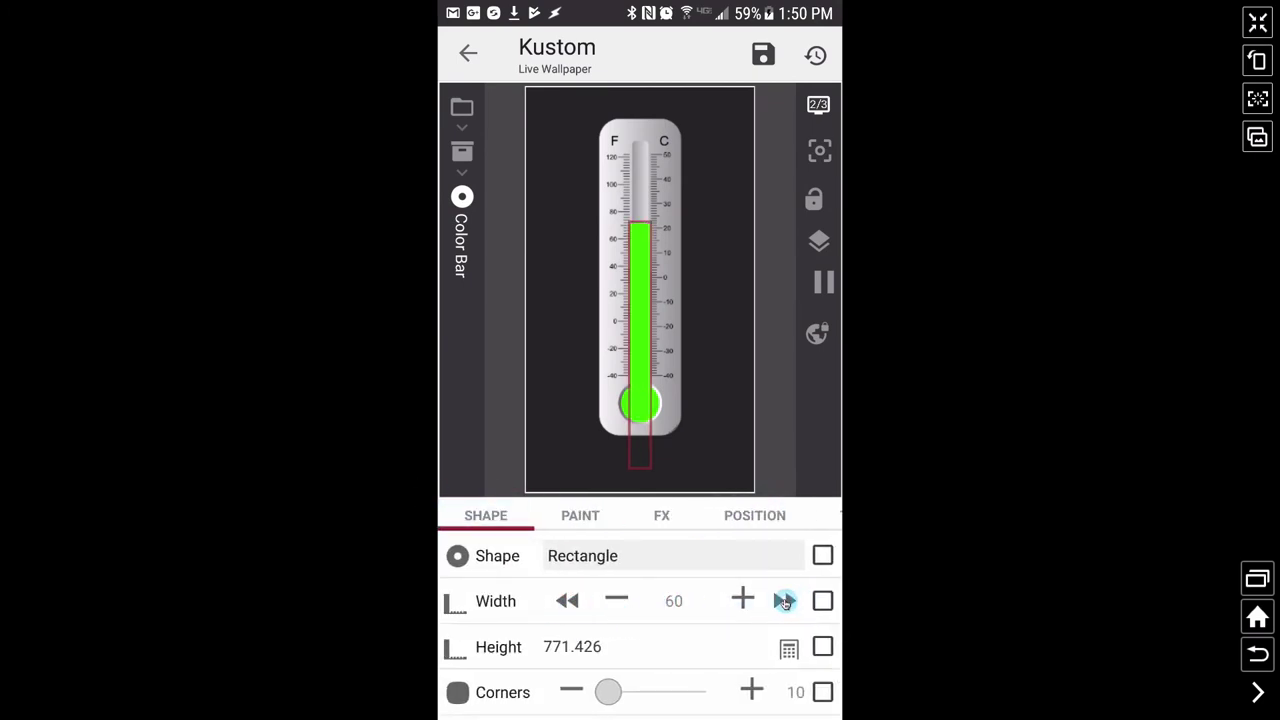
left_click(566, 602)
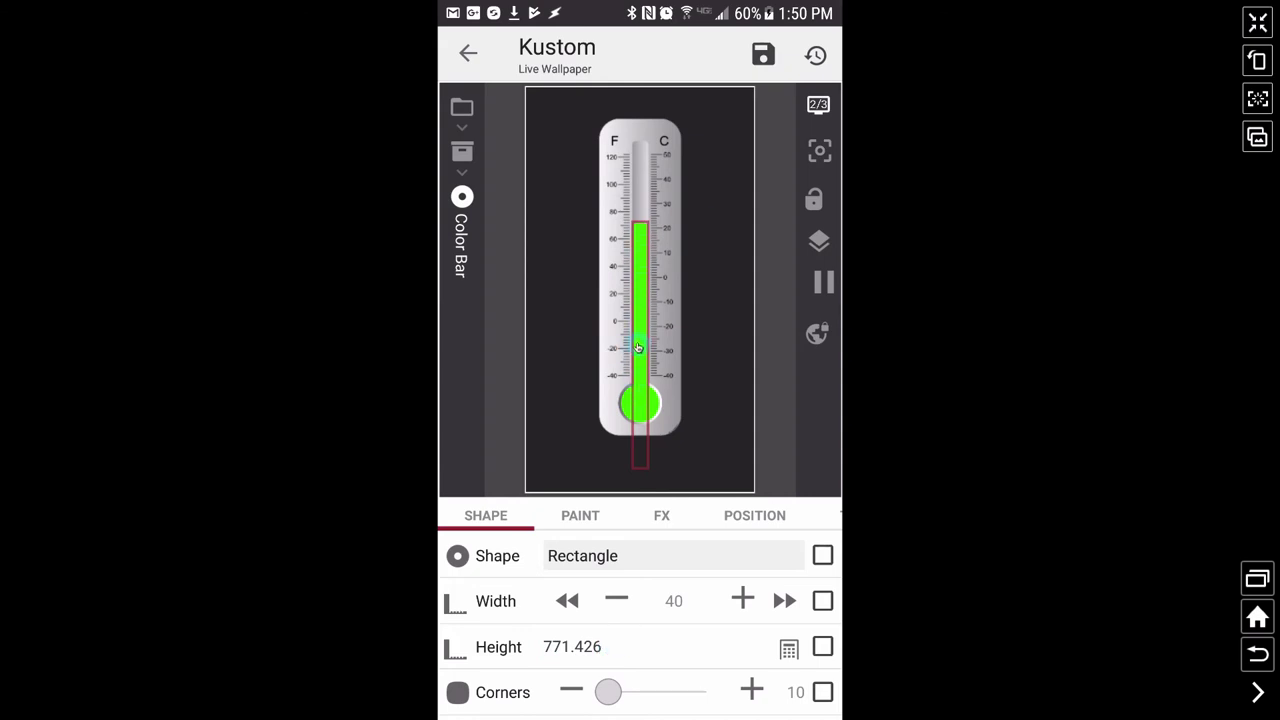
Step: Cut +gv(temp)/122*gv(size) from the Color Bar's height formula, leaving $gv(adjust)$ so height reads 461
left_click(788, 650)
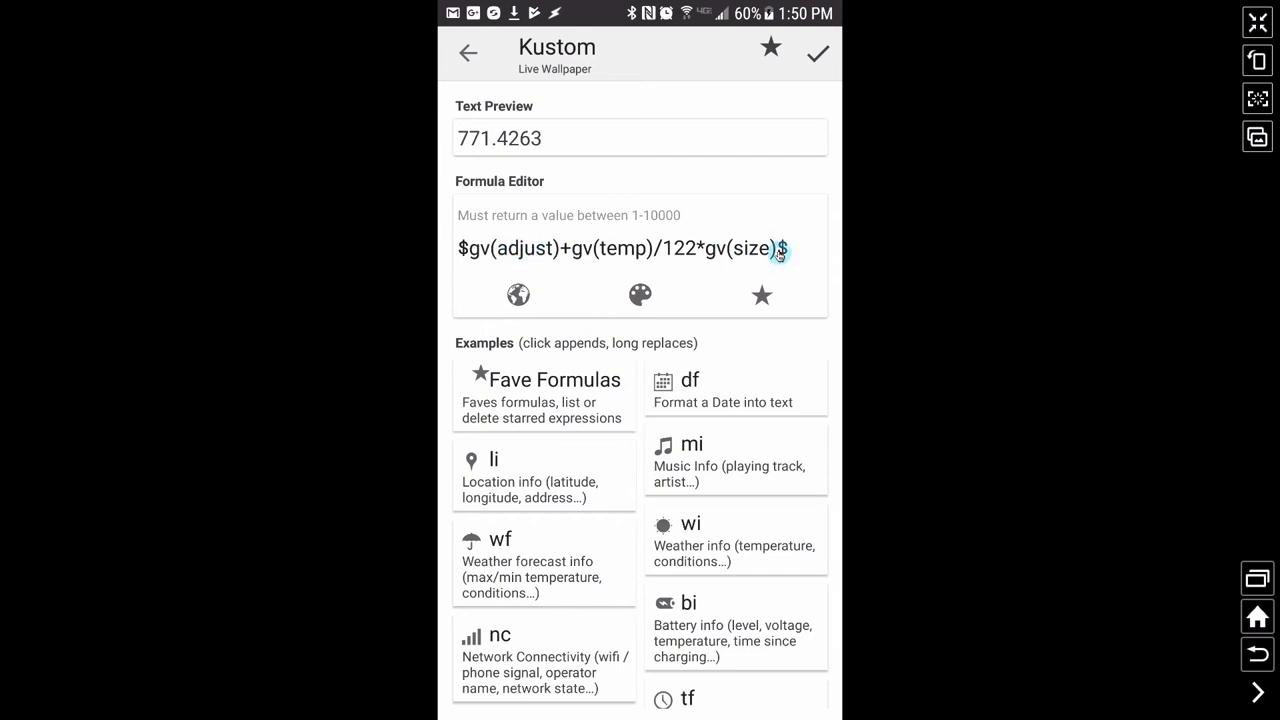
left_click(778, 250)
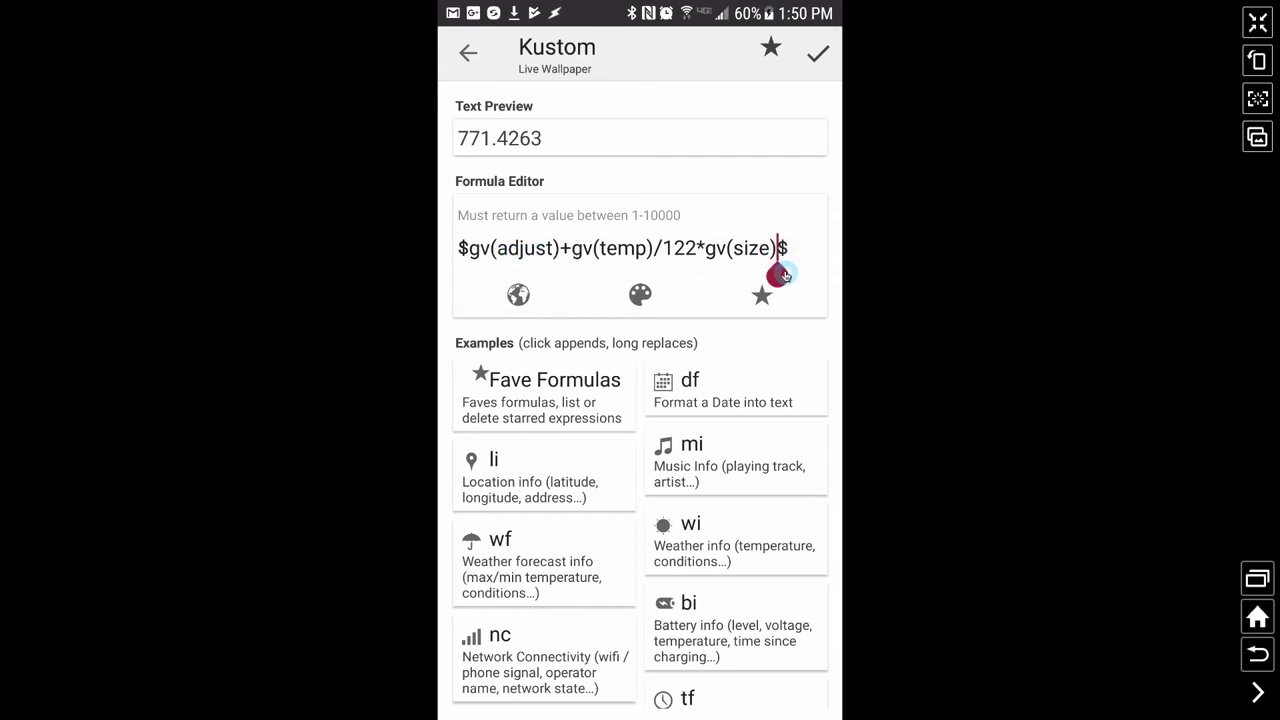
double_click(610, 247)
left_click_drag(600, 272, 552, 275)
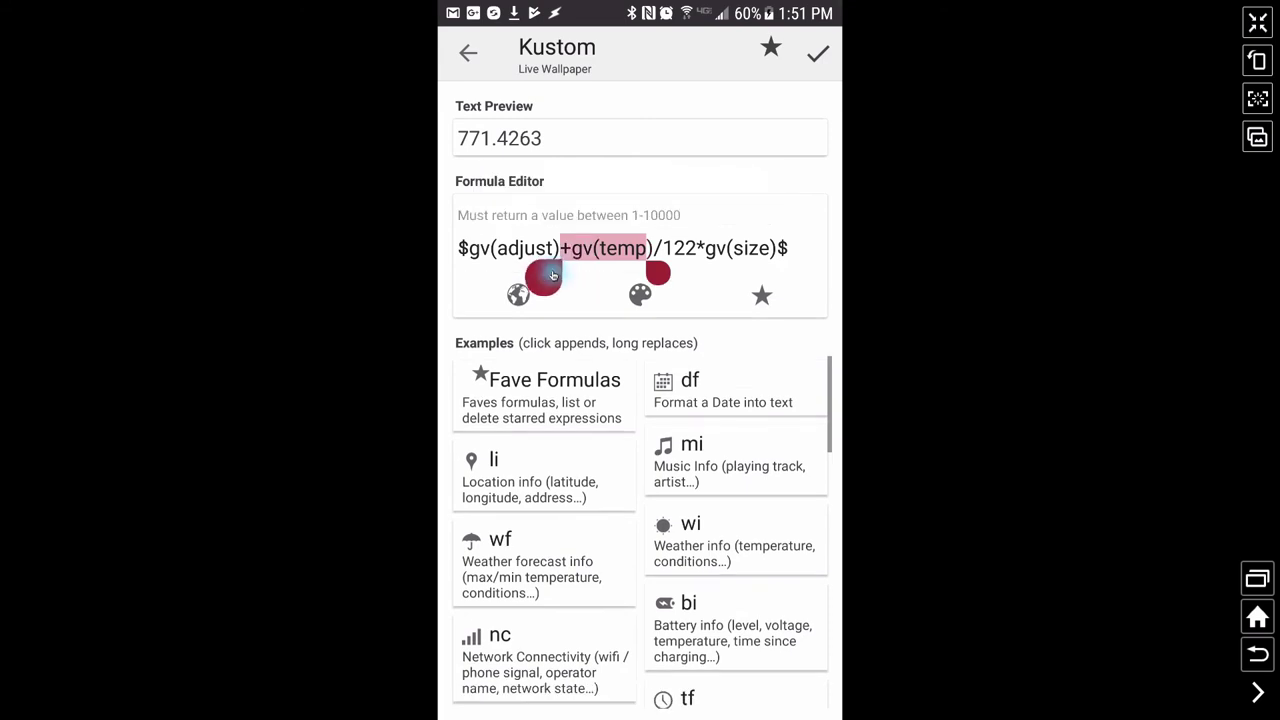
left_click_drag(660, 274, 793, 275)
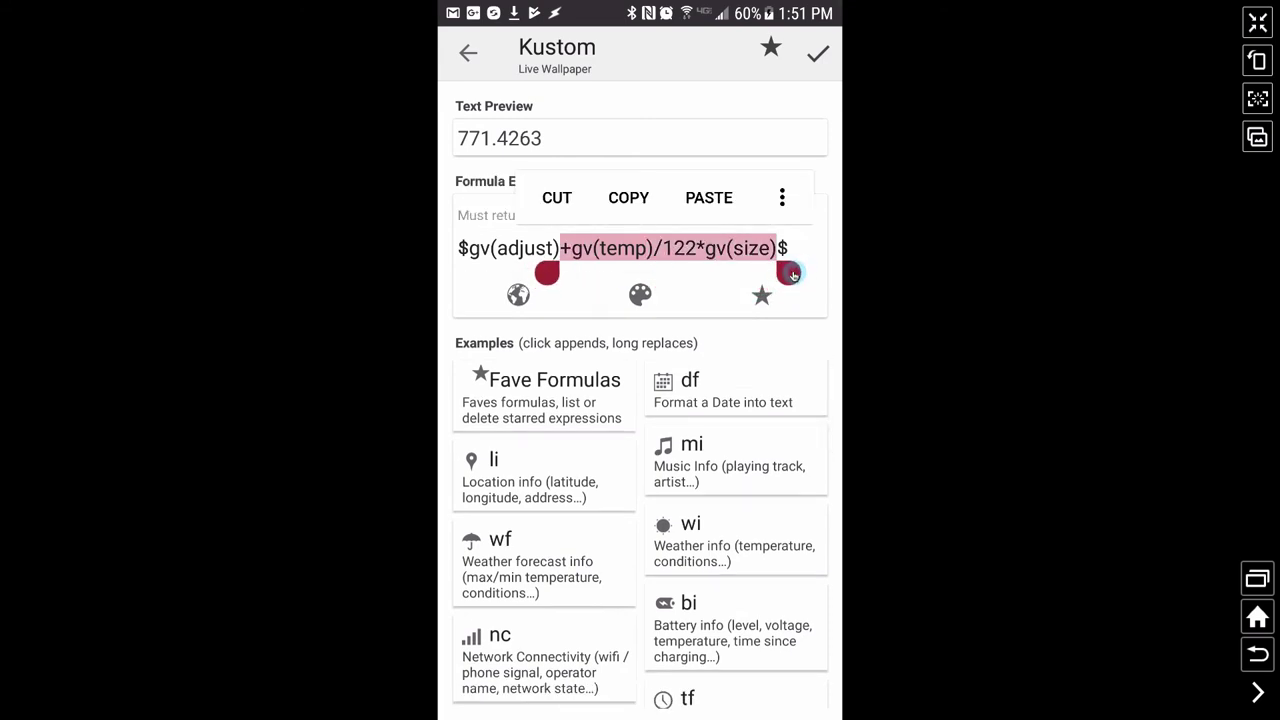
left_click(557, 197)
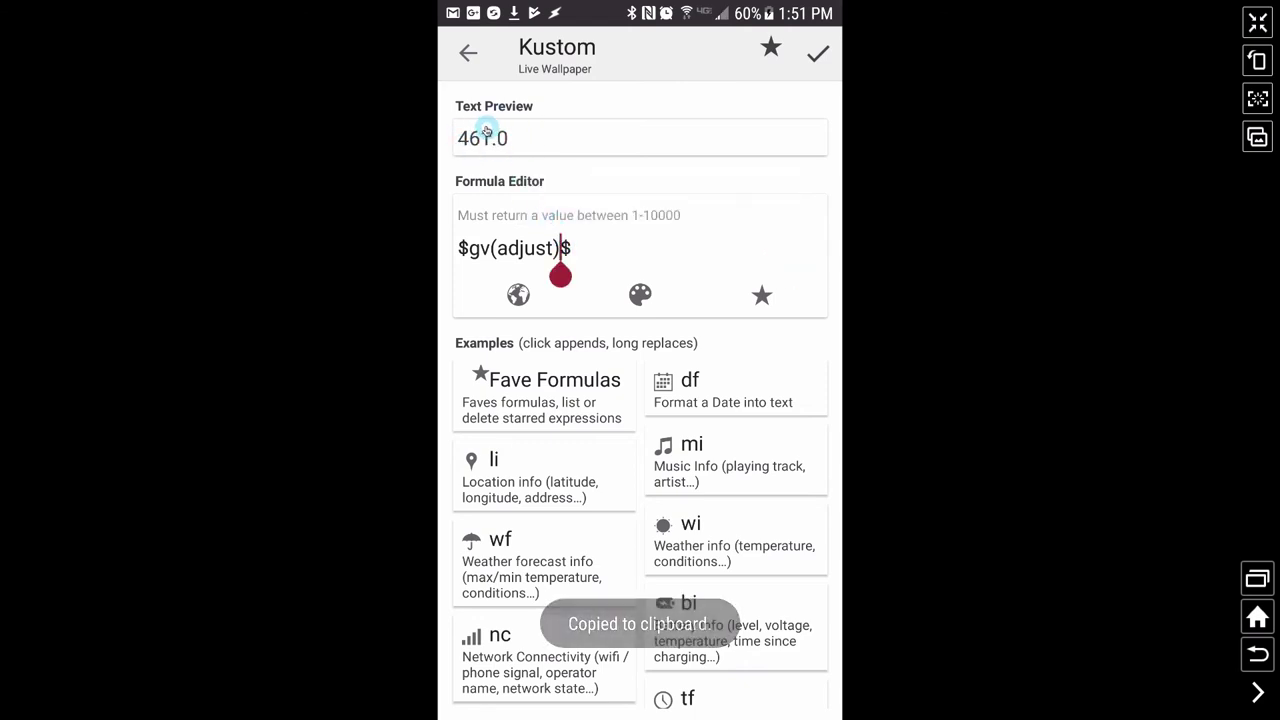
left_click(819, 61)
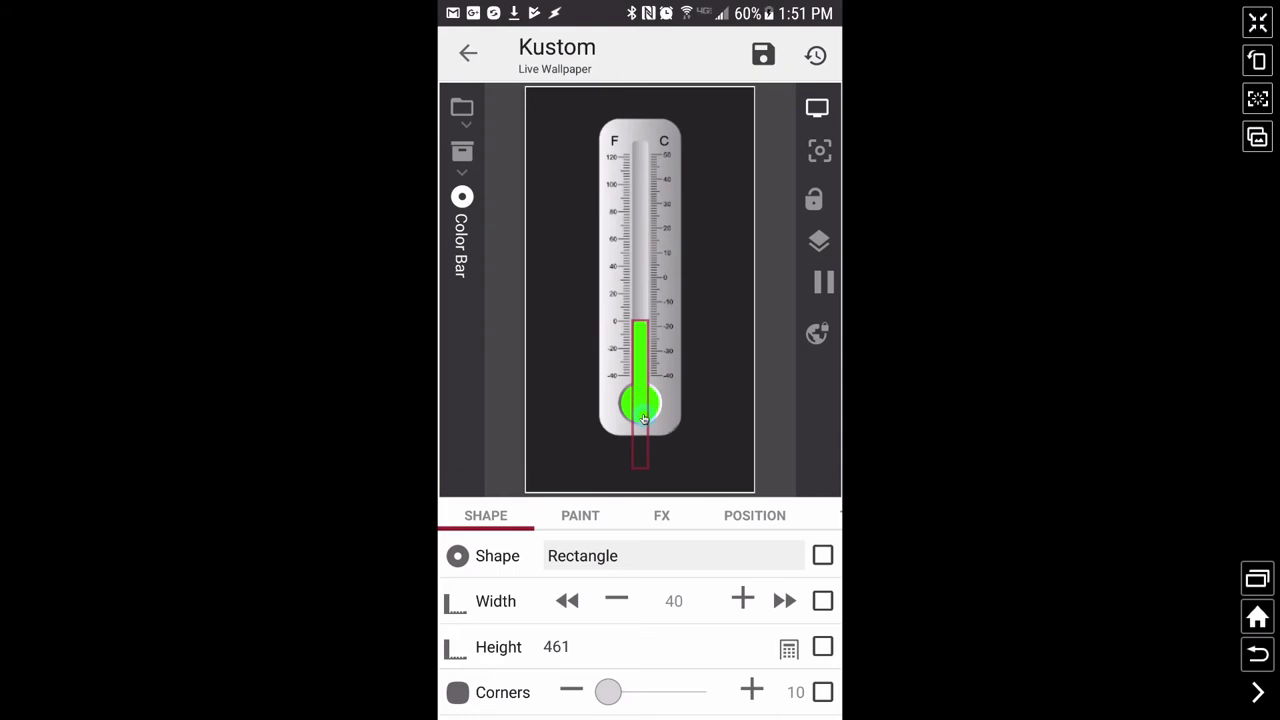
Step: Paste the temperature term back after $gv(adjust)$ in the height formula, restoring height 771.426
left_click(633, 463)
left_click(788, 649)
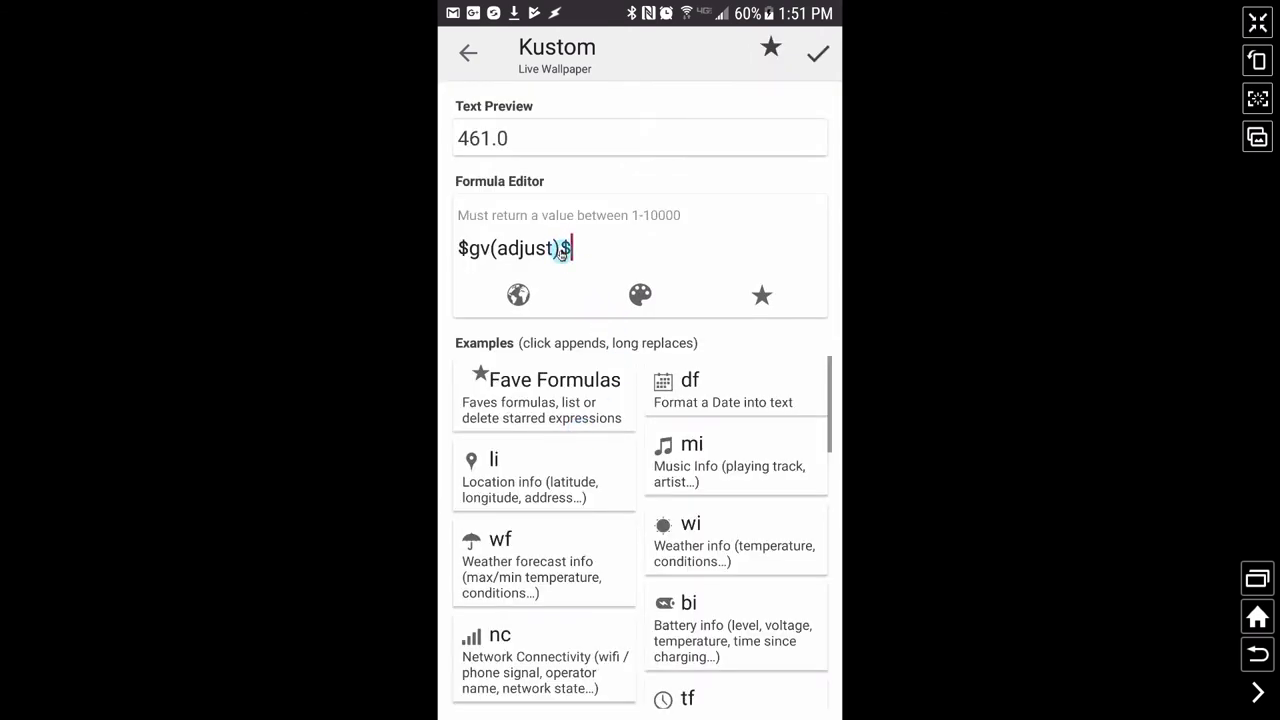
left_click(565, 250)
left_click(560, 275)
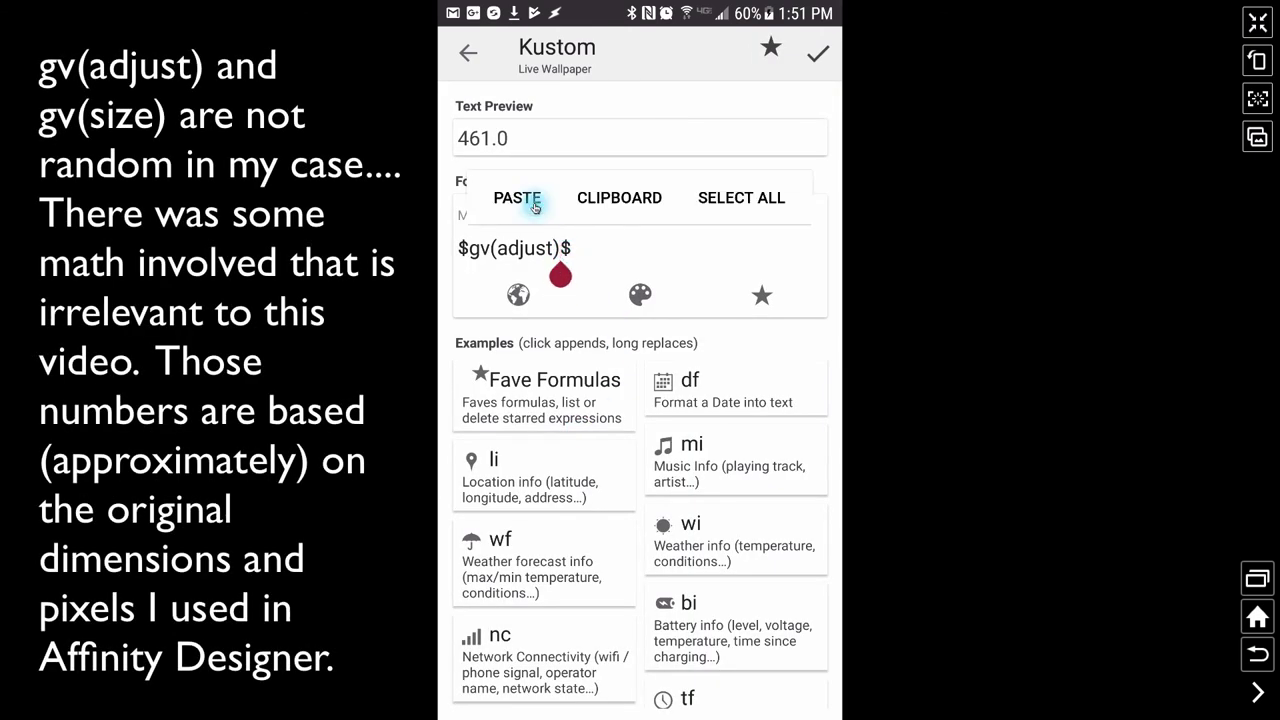
left_click(524, 200)
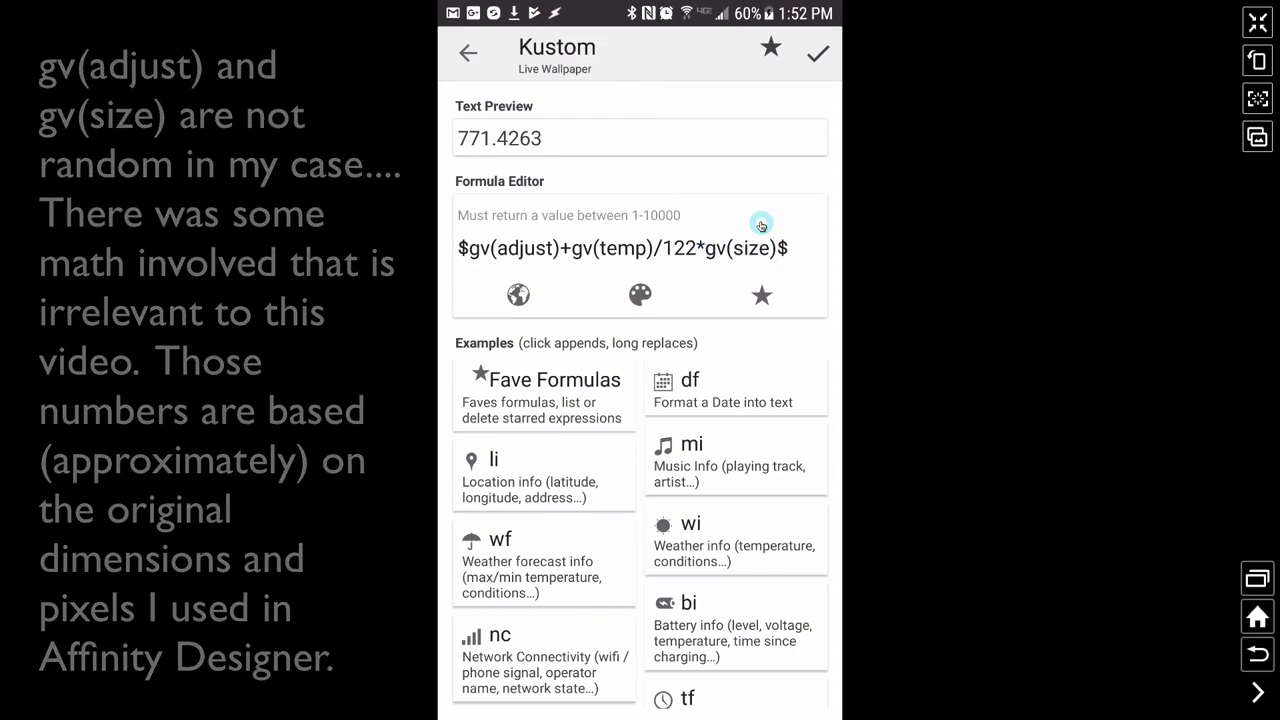
key("Escape")
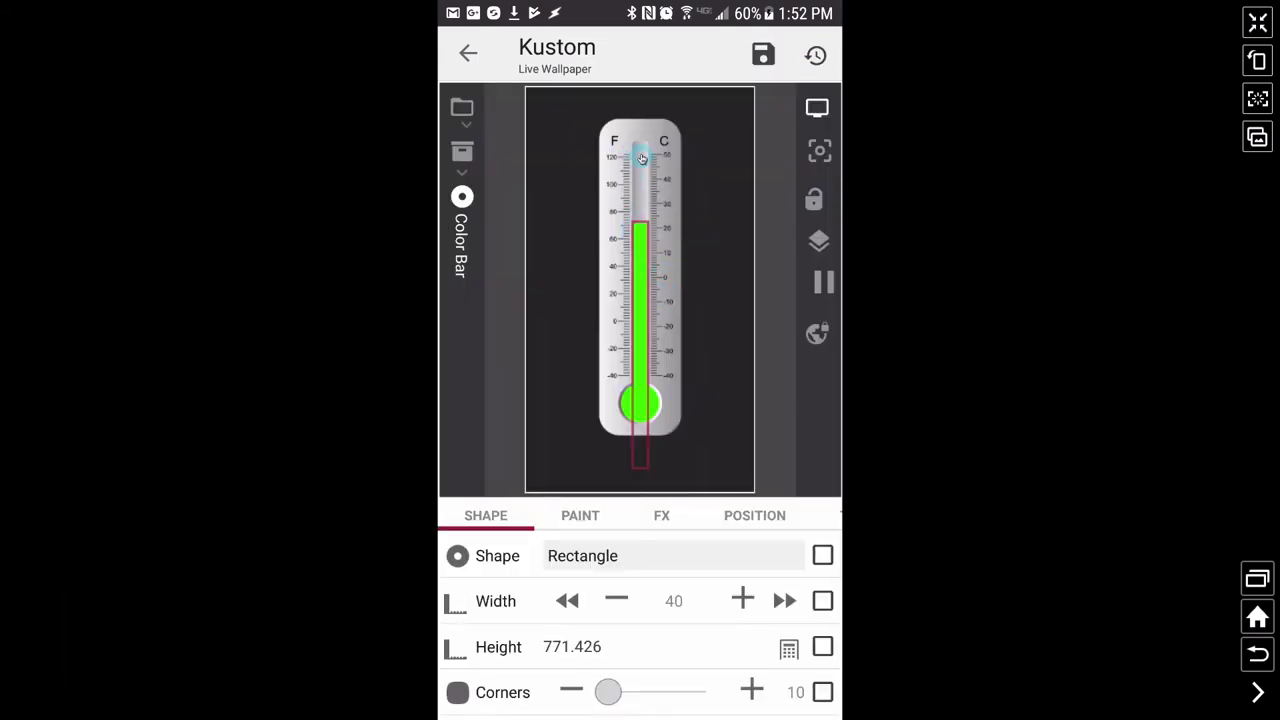
left_click(789, 649)
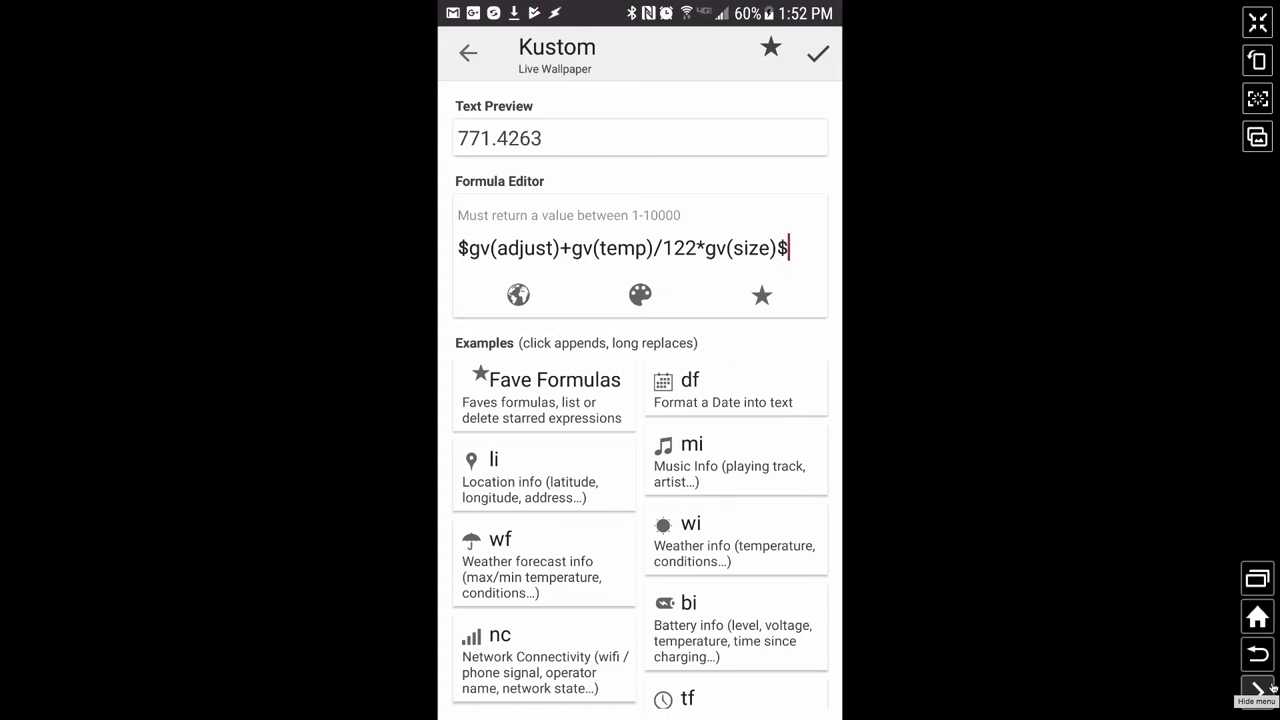
left_click(1260, 660)
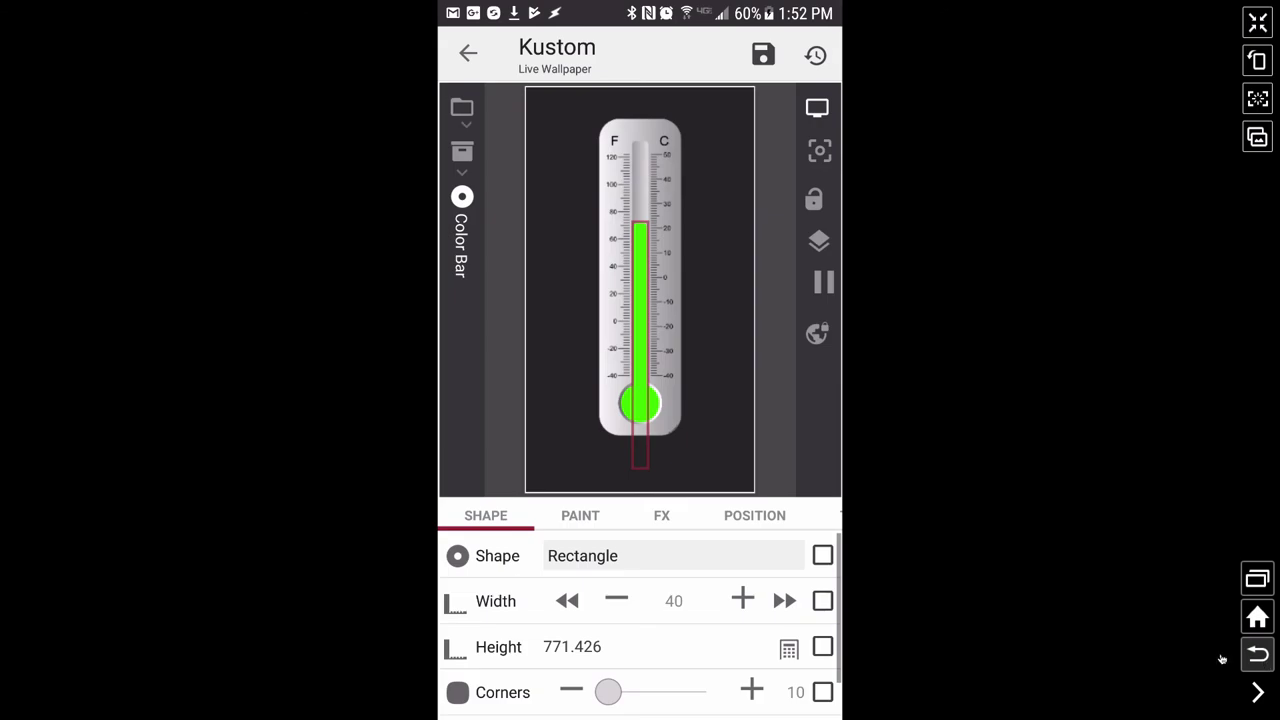
Step: Inspect the temperature-based colour formula in the Color Bar's PAINT settings
left_click(584, 522)
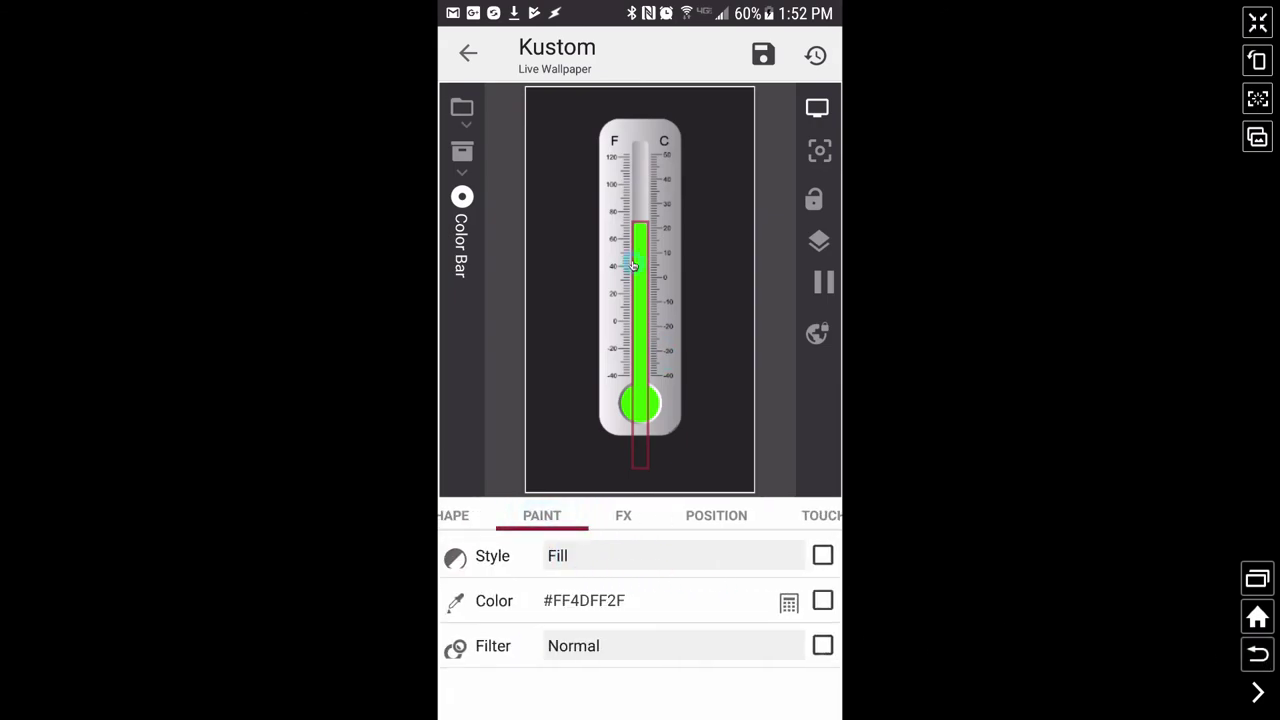
left_click(789, 603)
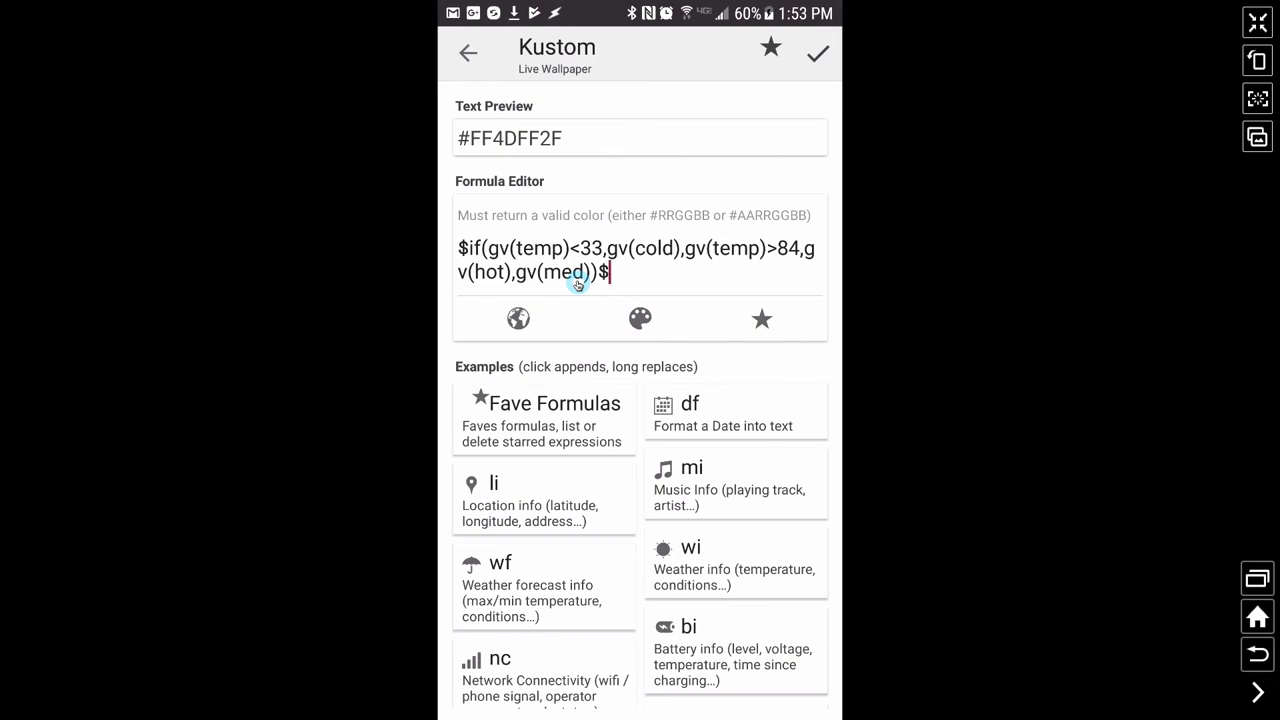
left_click(818, 56)
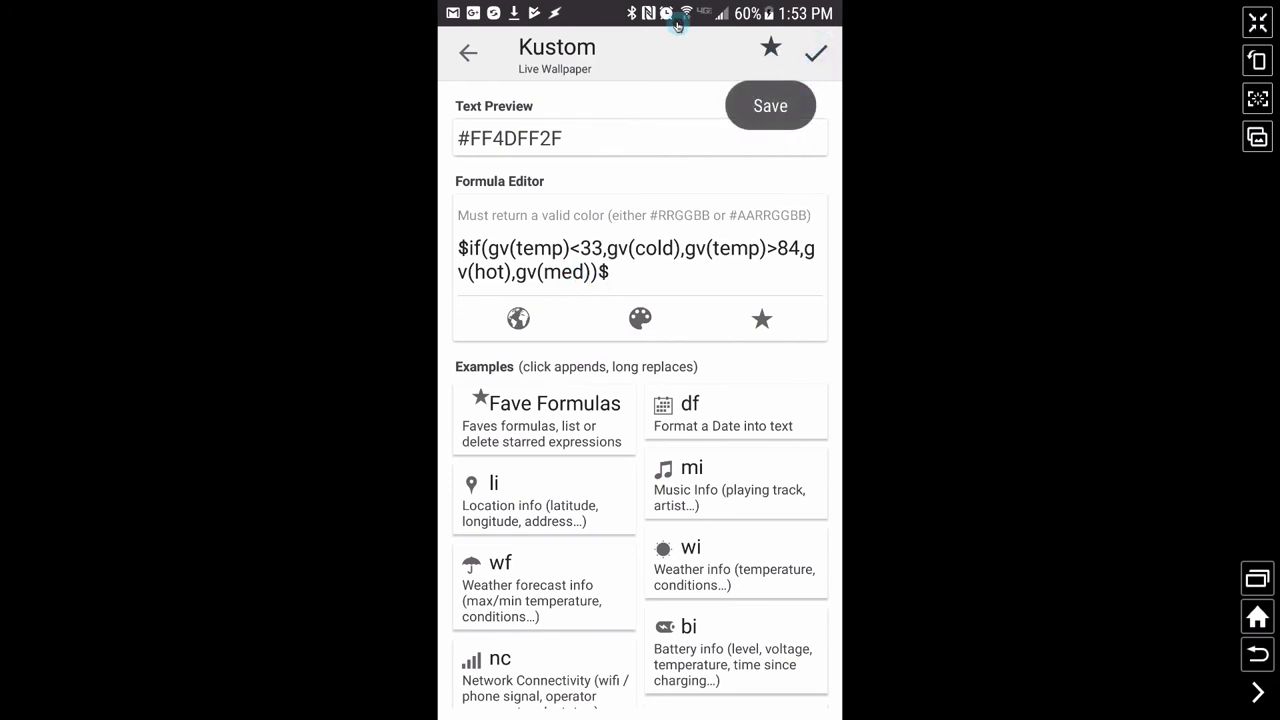
left_click(1258, 655)
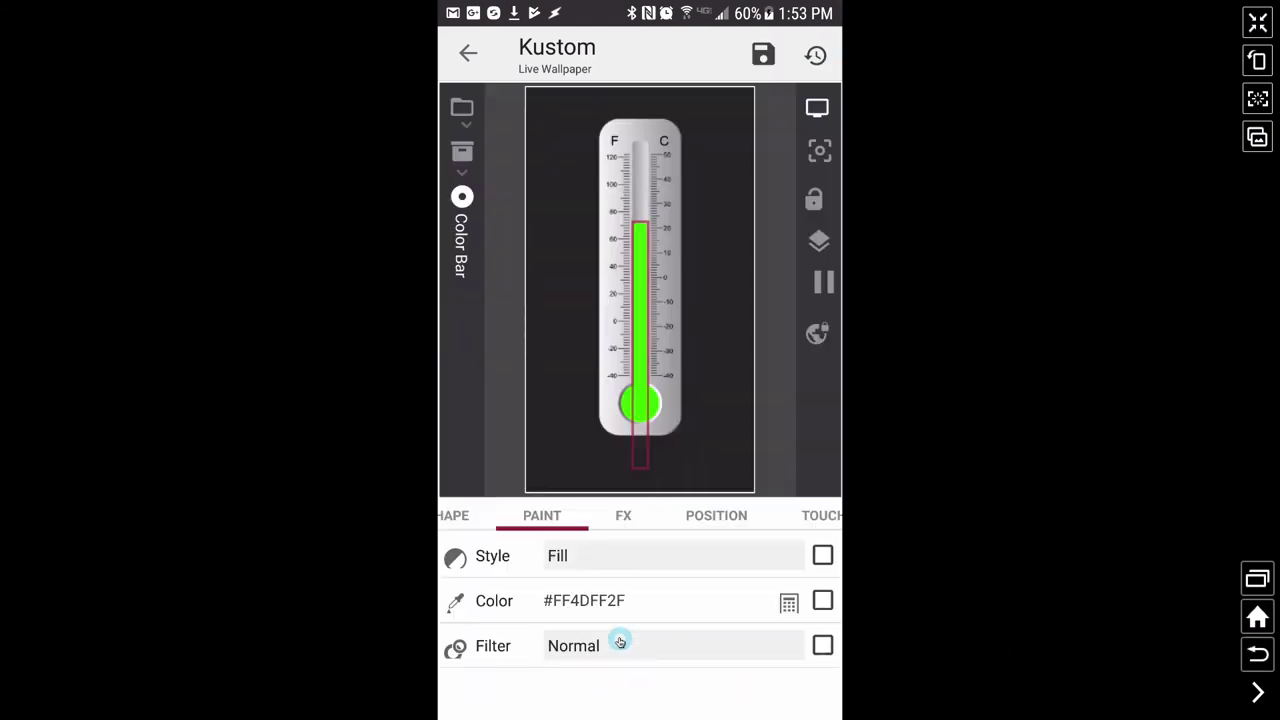
Step: Check the Color Bar's FX and POSITION settings, then return to the Temp Gauge F and C items list
left_click(621, 518)
left_click(649, 518)
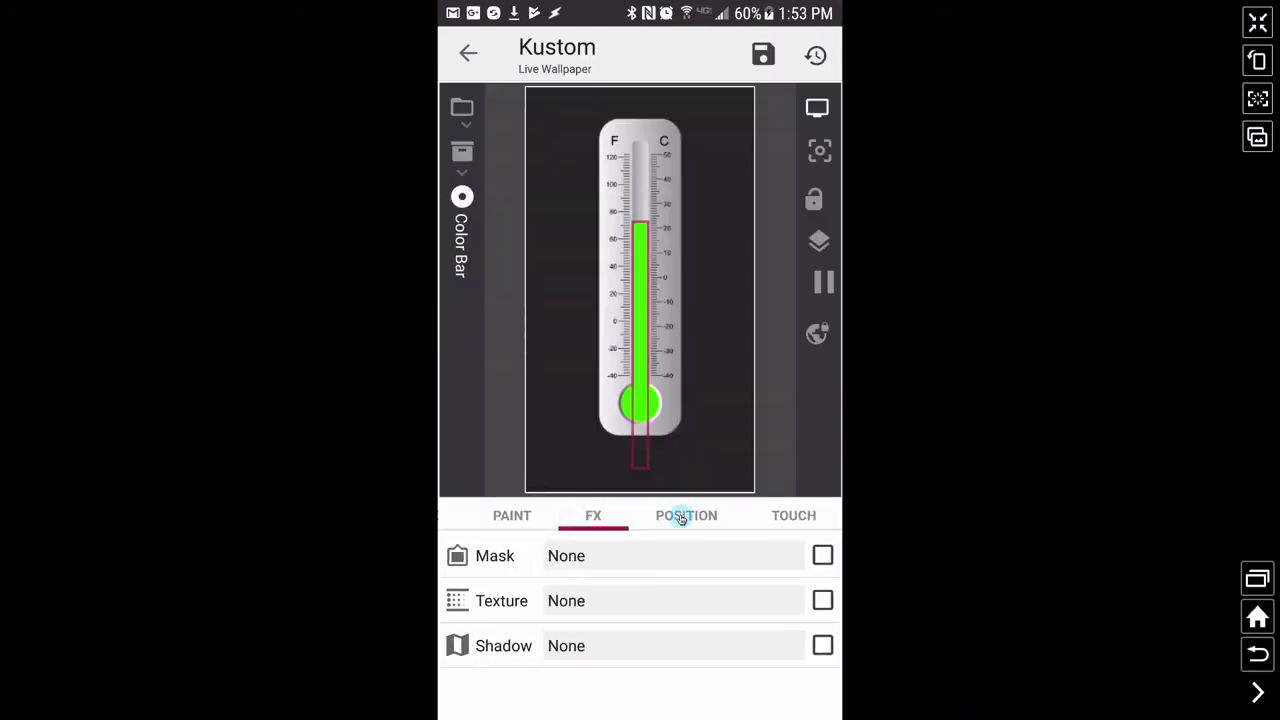
left_click_drag(611, 583, 611, 514)
mouse_move(614, 652)
left_mouse_down()
mouse_move(608, 677)
mouse_move(608, 551)
mouse_move(594, 666)
mouse_move(594, 620)
left_mouse_up()
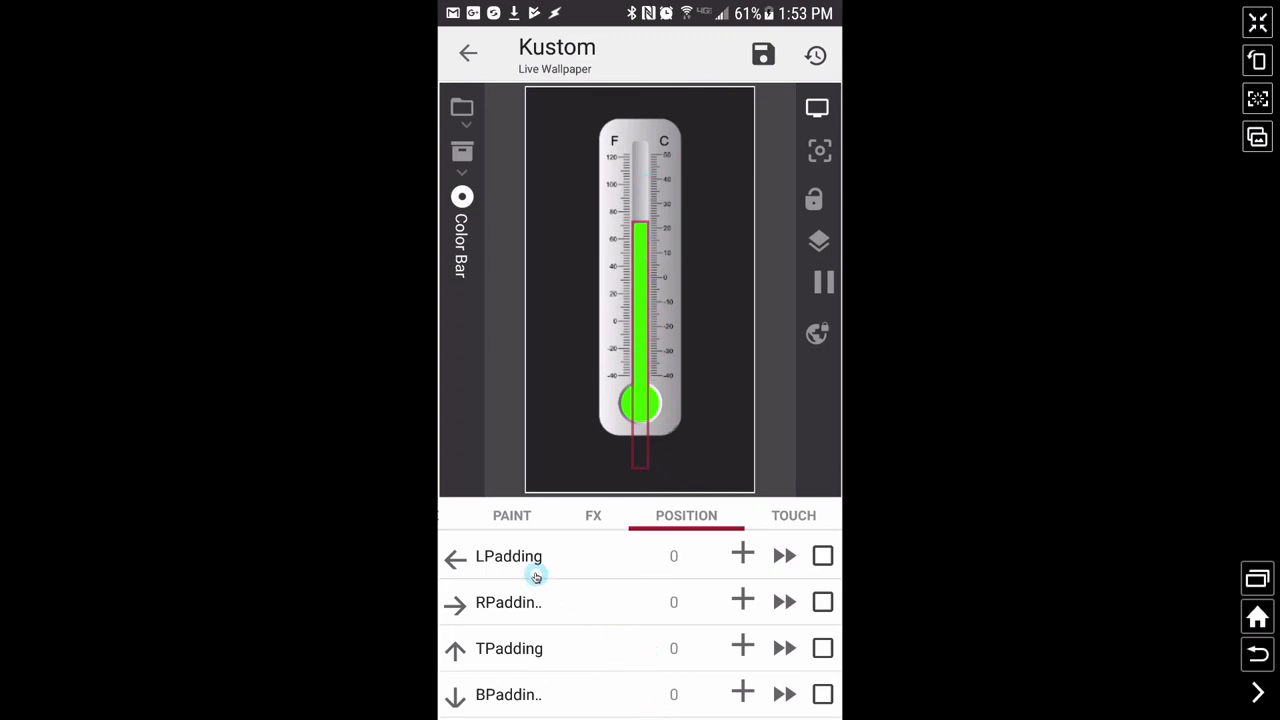
left_click_drag(509, 514, 908, 554)
left_click(1266, 662)
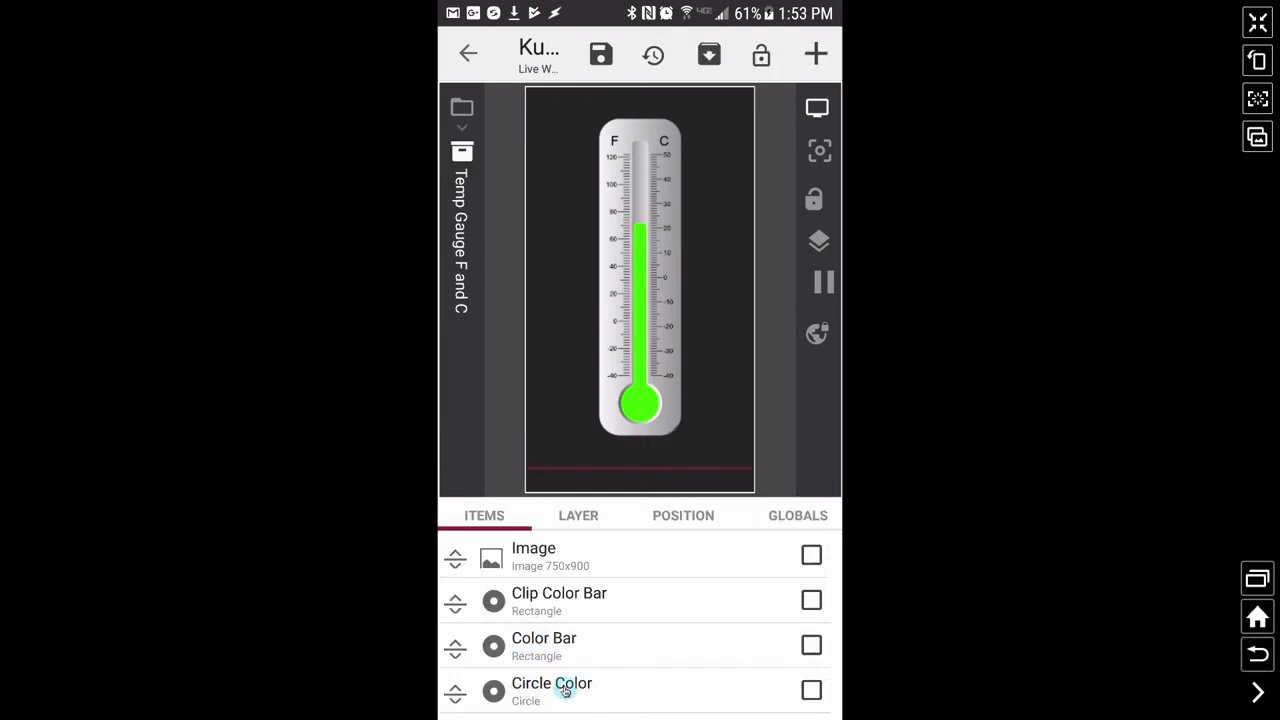
Step: Confirm Circle Color's colour formula matches the bar's, then view its shape: Circle, width 120
left_click_drag(560, 688, 600, 606)
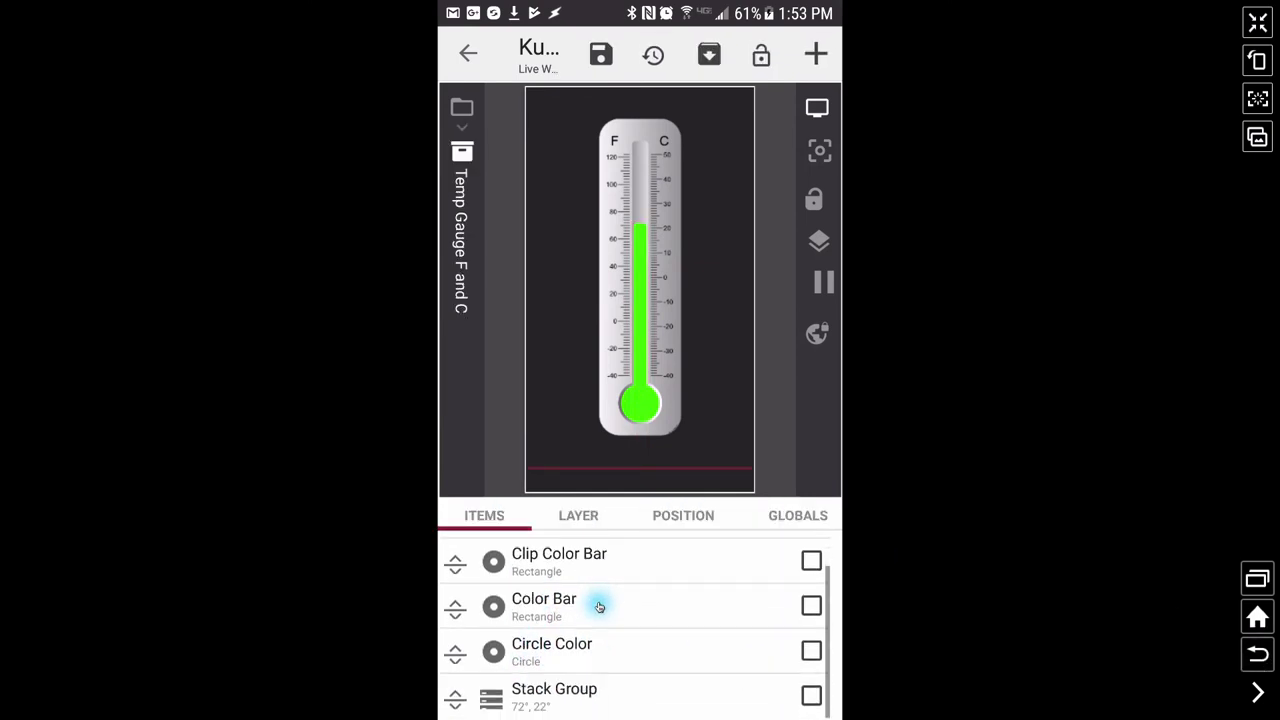
left_click(634, 402)
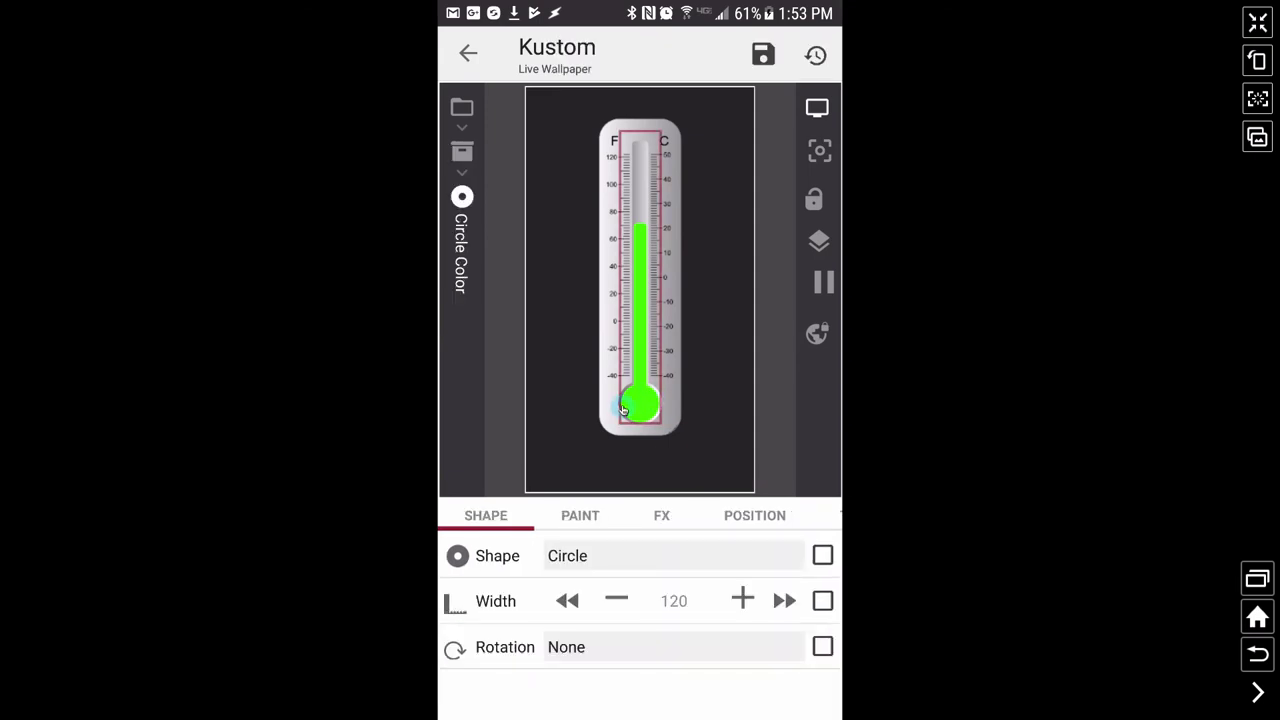
left_click(580, 516)
left_click(789, 602)
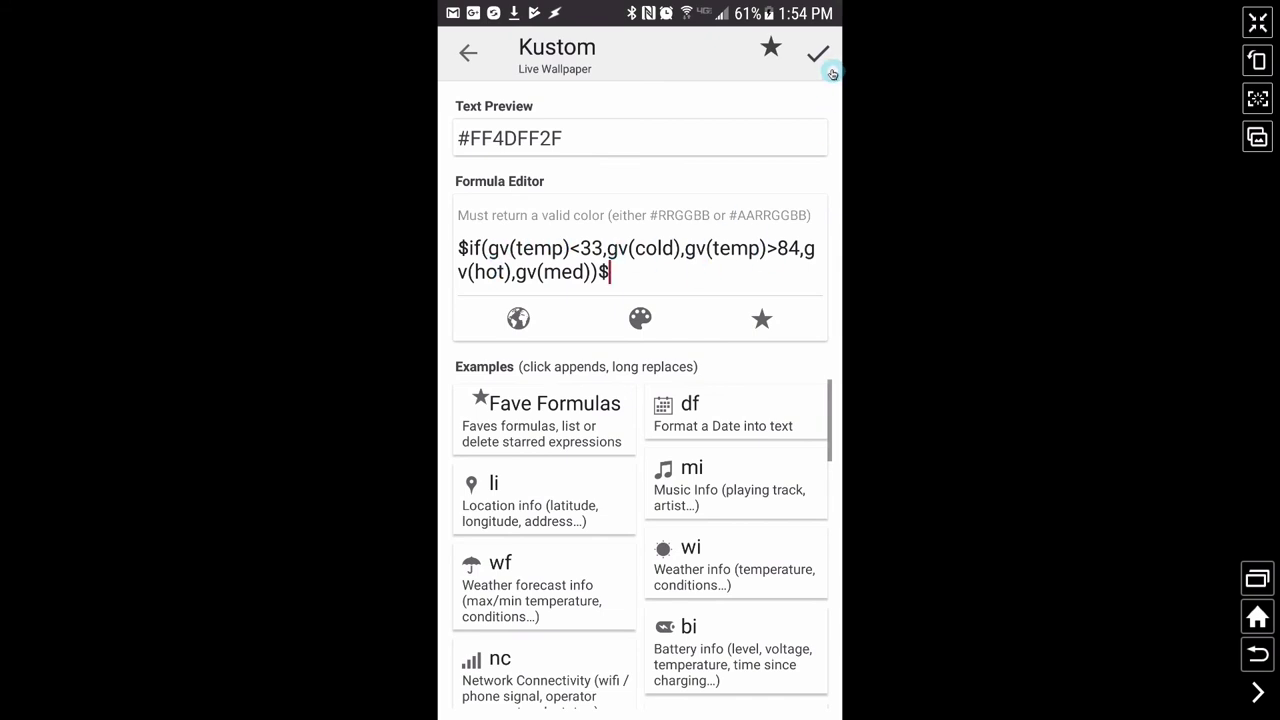
right_click(688, 596)
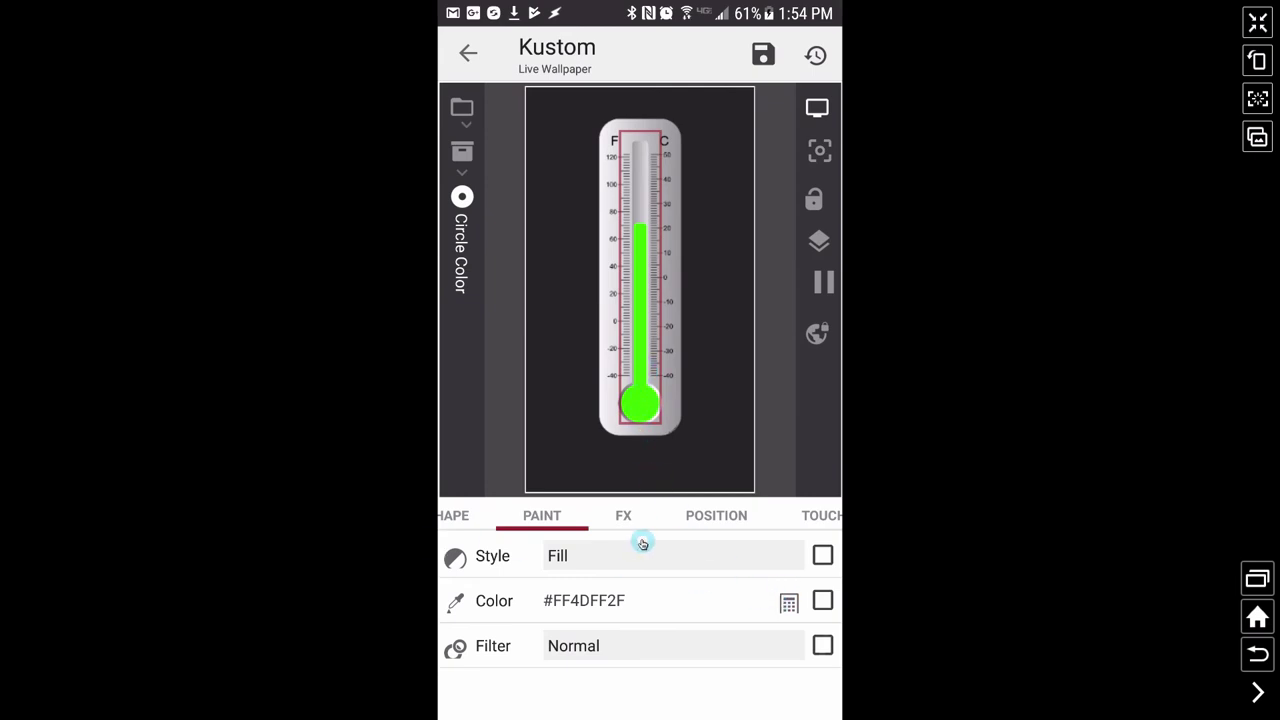
left_click_drag(478, 521, 634, 531)
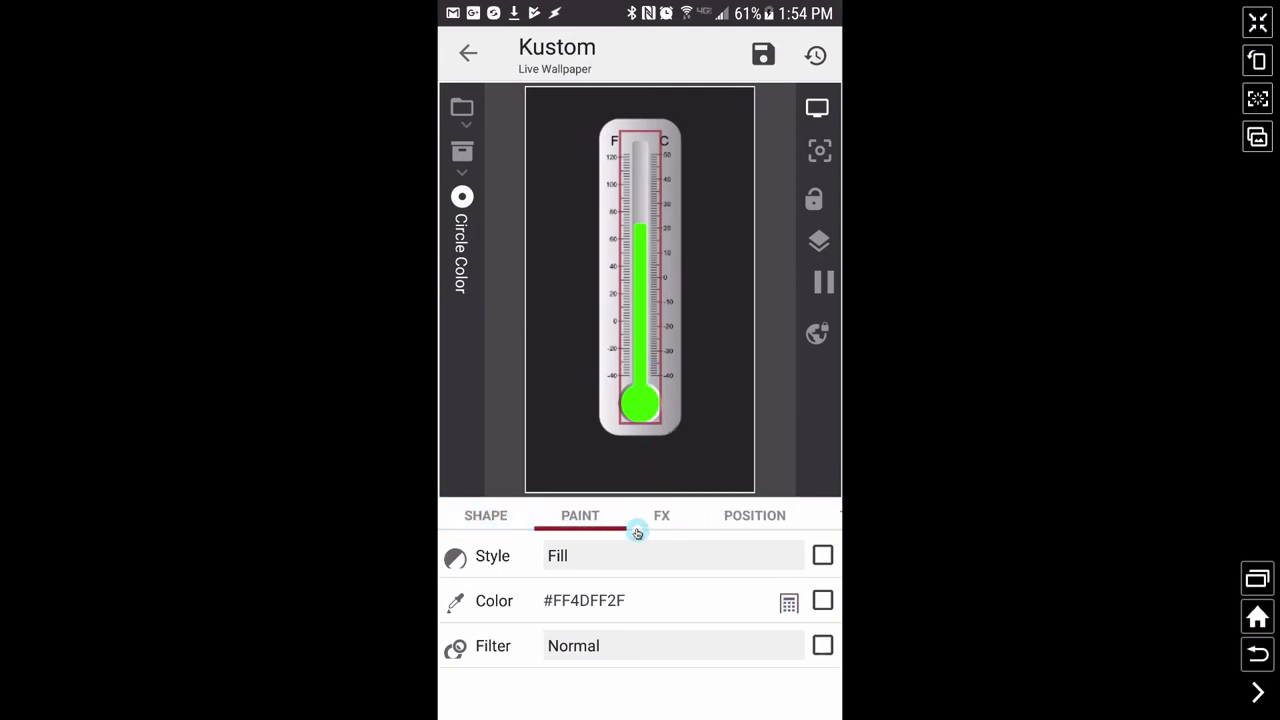
left_click(517, 520)
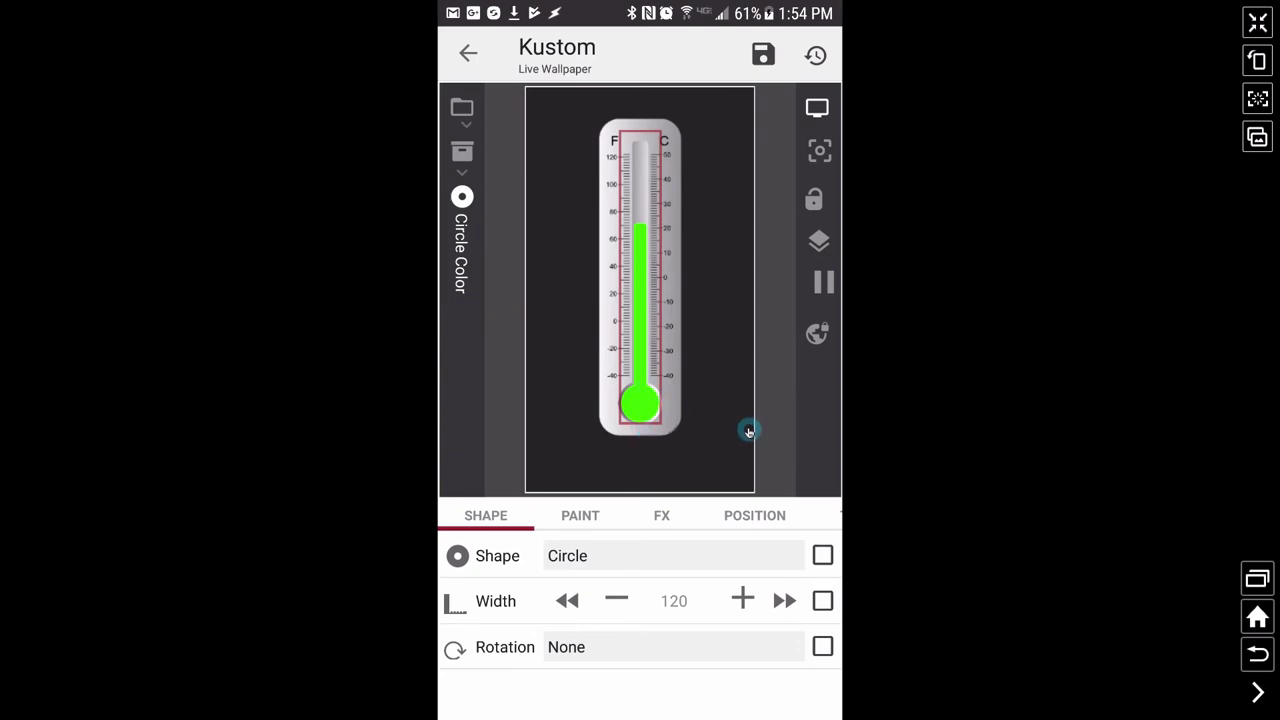
Step: Open the Stack Group's LAYER visibility formula, $if(gv(show),always,never)$, currently evaluating to never
right_click(1175, 640)
mouse_move(598, 705)
left_mouse_down()
mouse_move(603, 617)
mouse_move(590, 627)
left_mouse_up()
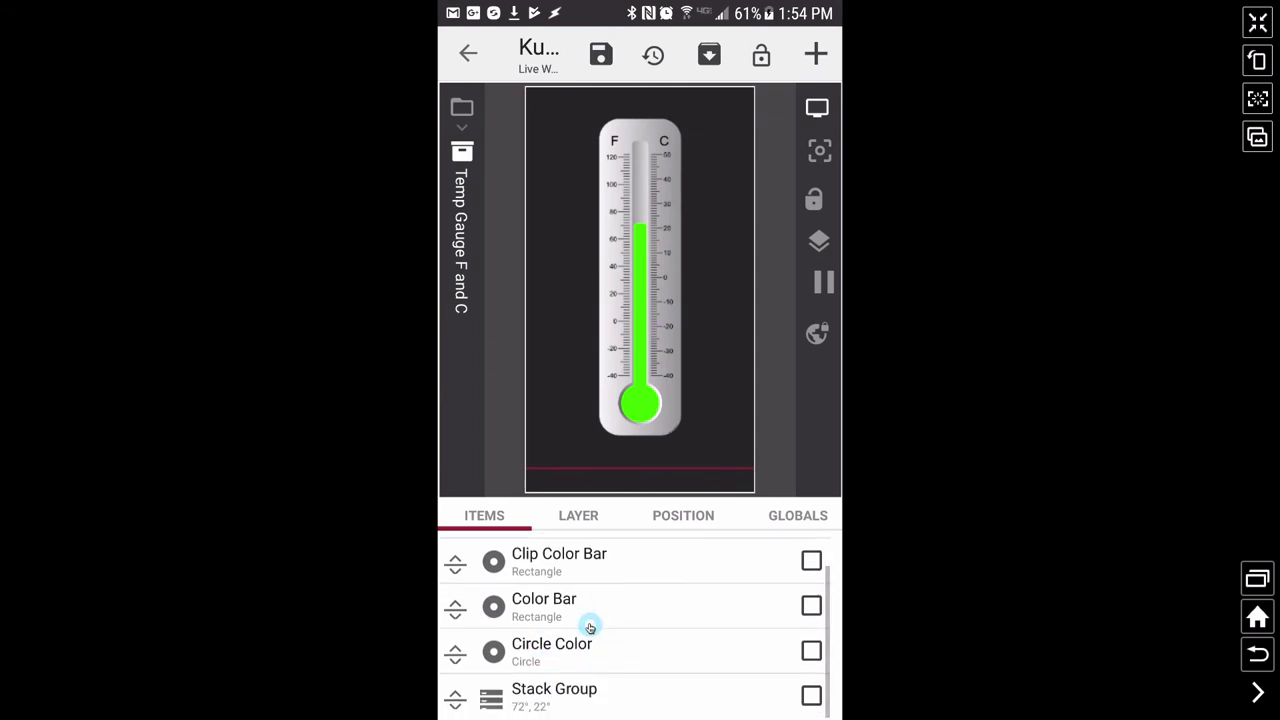
left_click(537, 694)
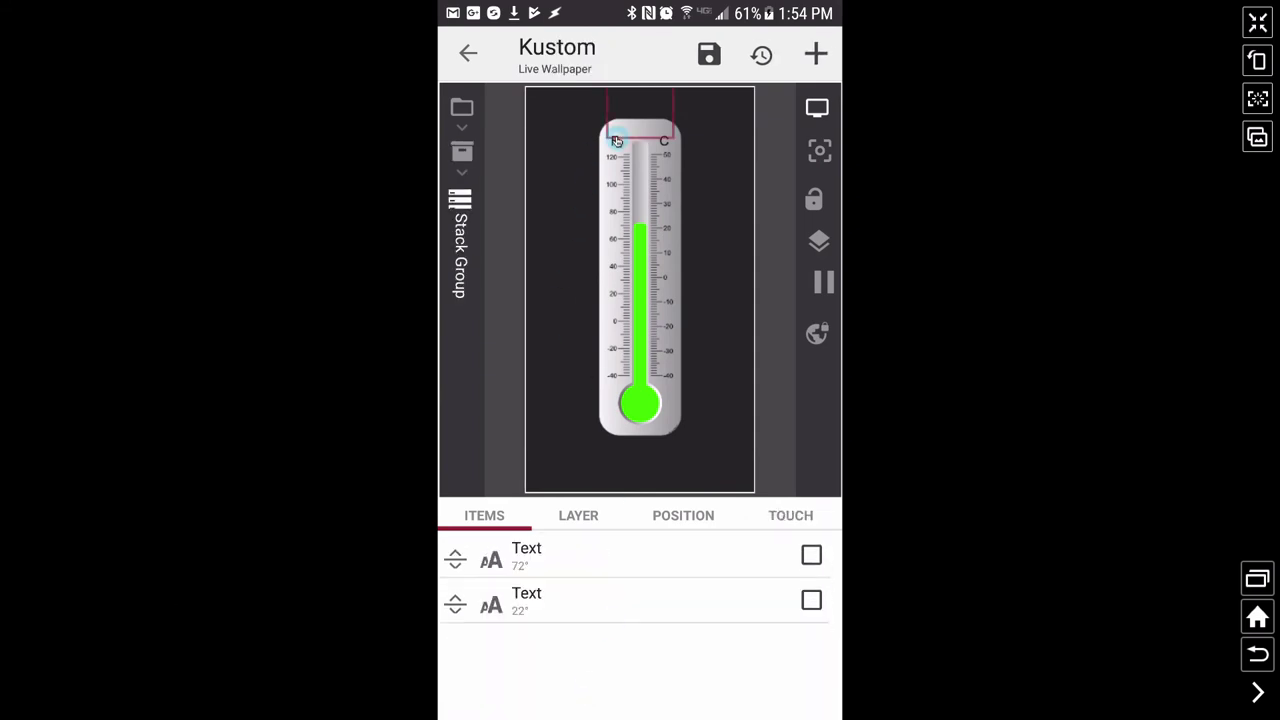
left_click(536, 564)
left_click(1250, 651)
left_click(577, 518)
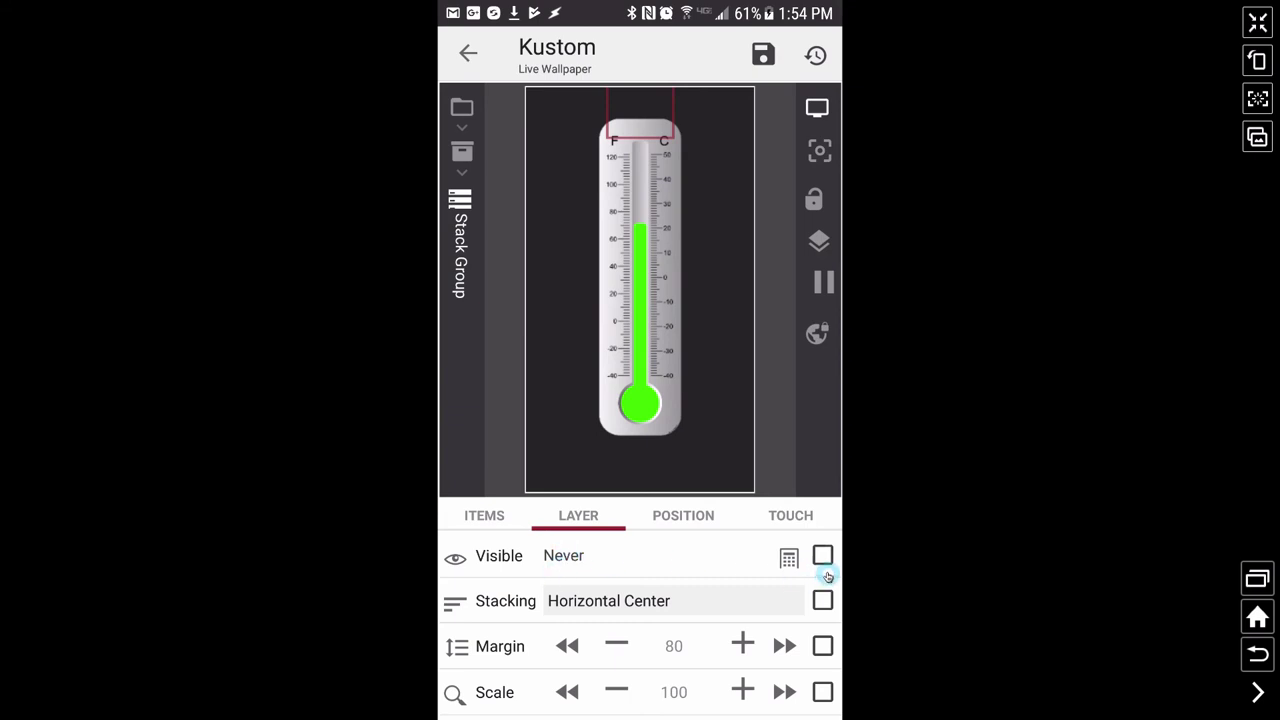
left_click(789, 557)
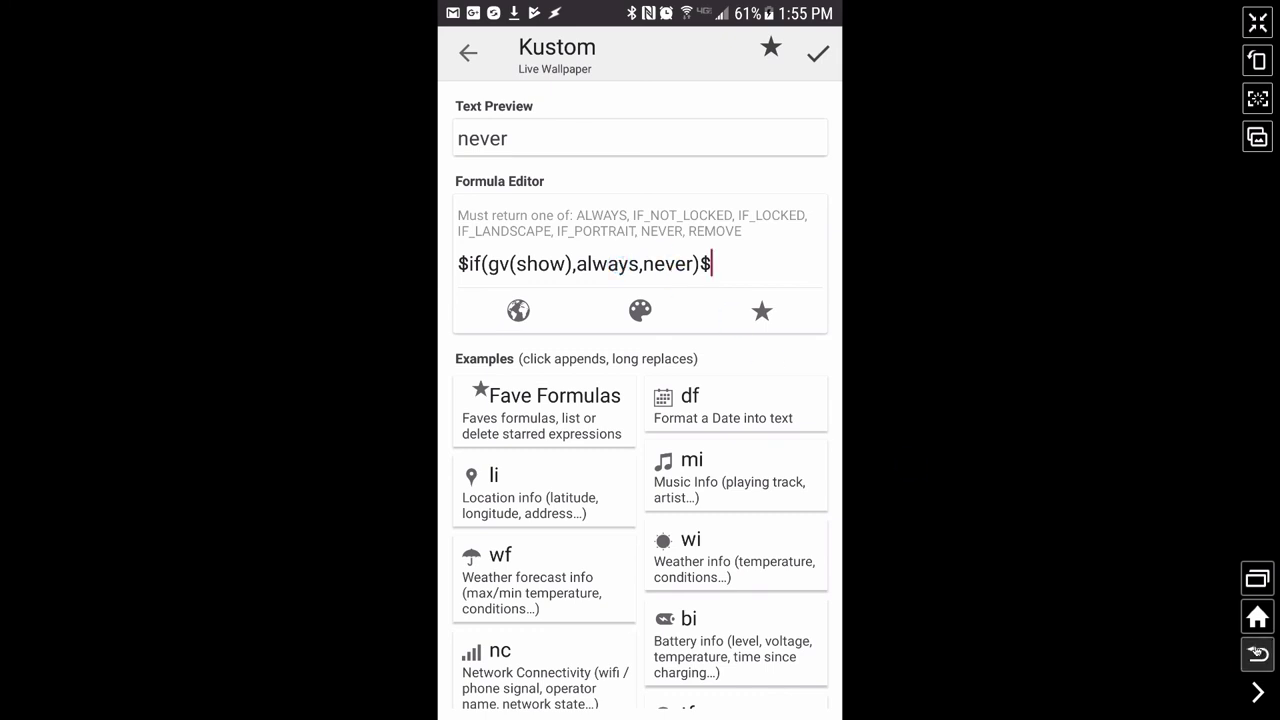
Step: Inspect the show global in GLOBALS: Auto Off Manual and Timer, 3 s, cancelled unchanged
left_click(1257, 653)
left_click(1257, 653)
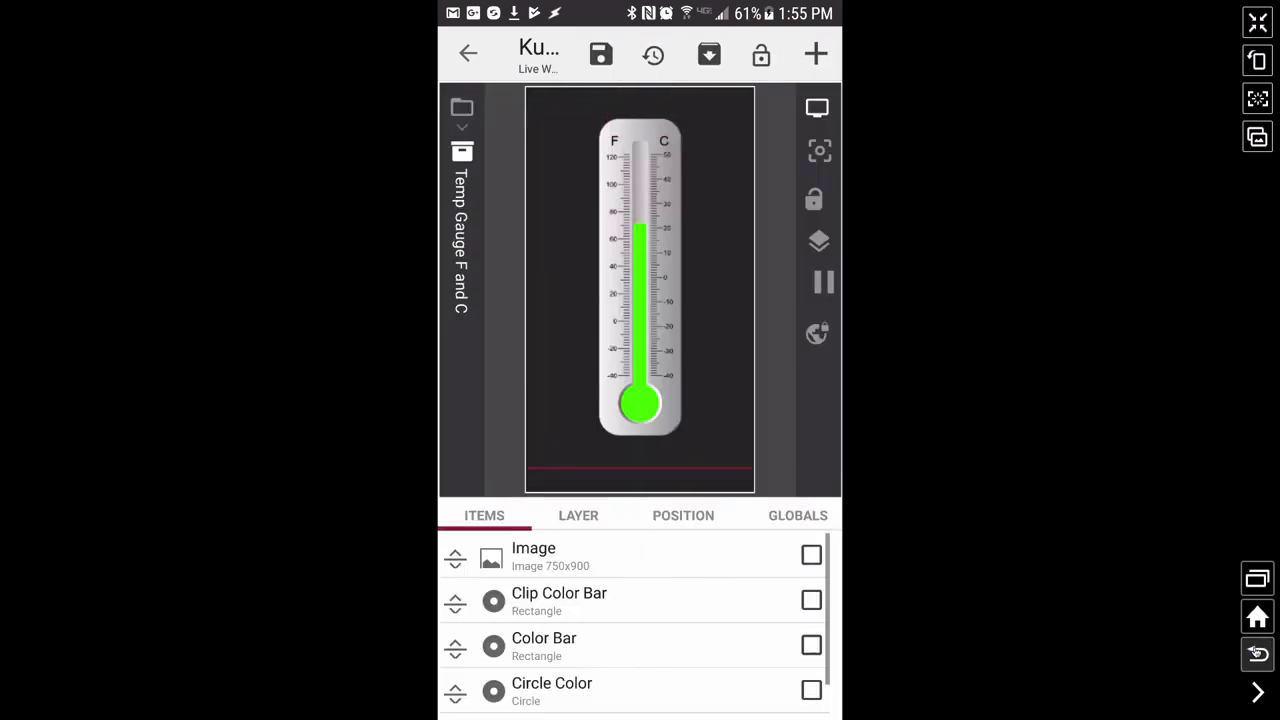
left_click(818, 515)
scroll(705, 660, "down", 5)
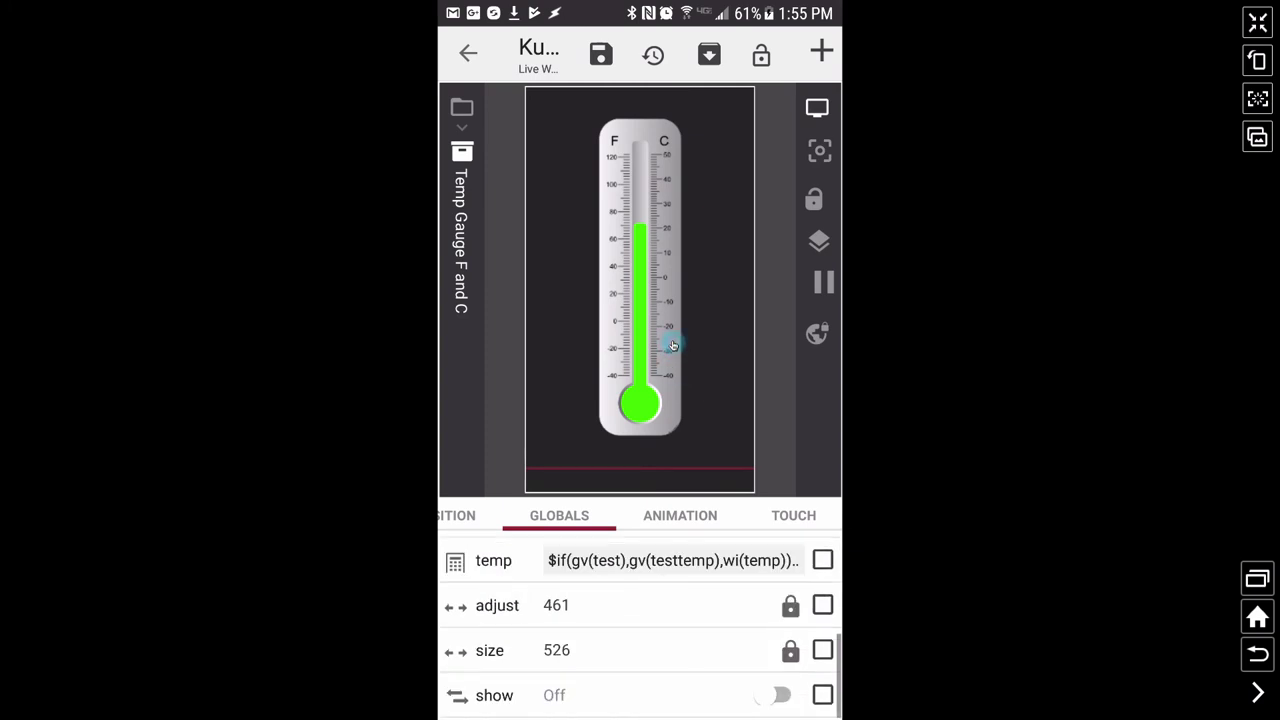
left_click(822, 695)
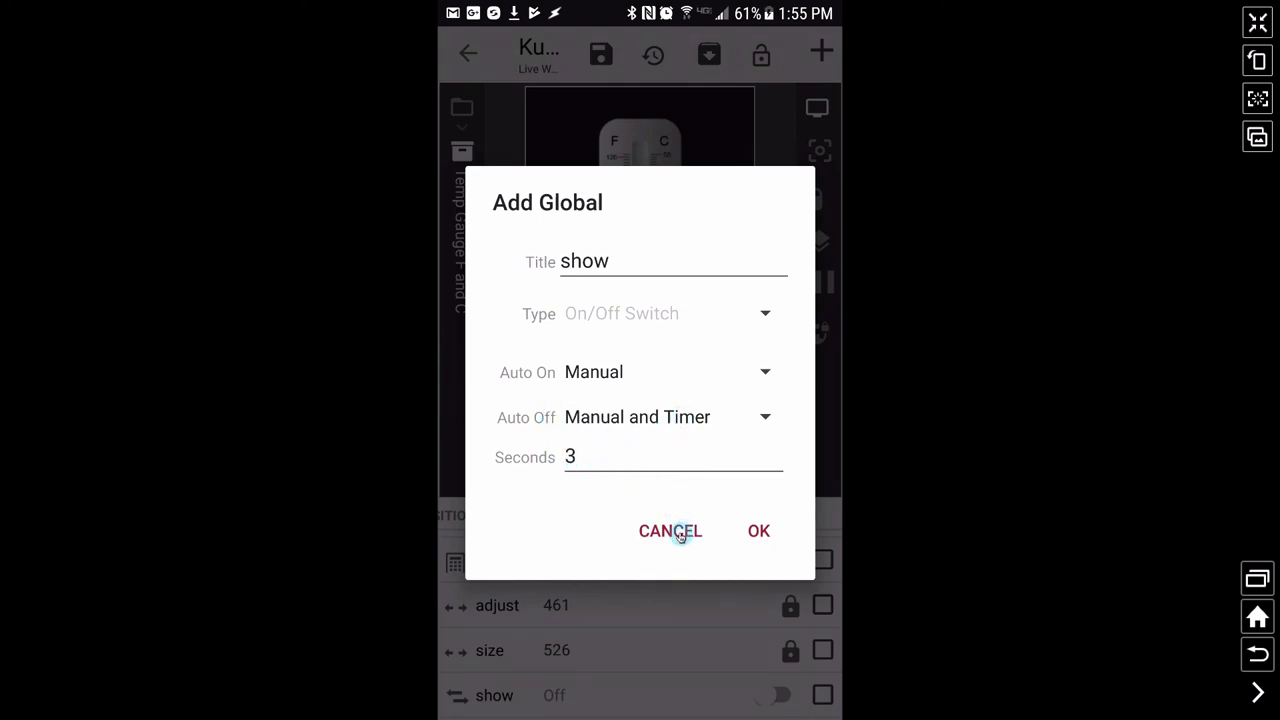
left_click(686, 603)
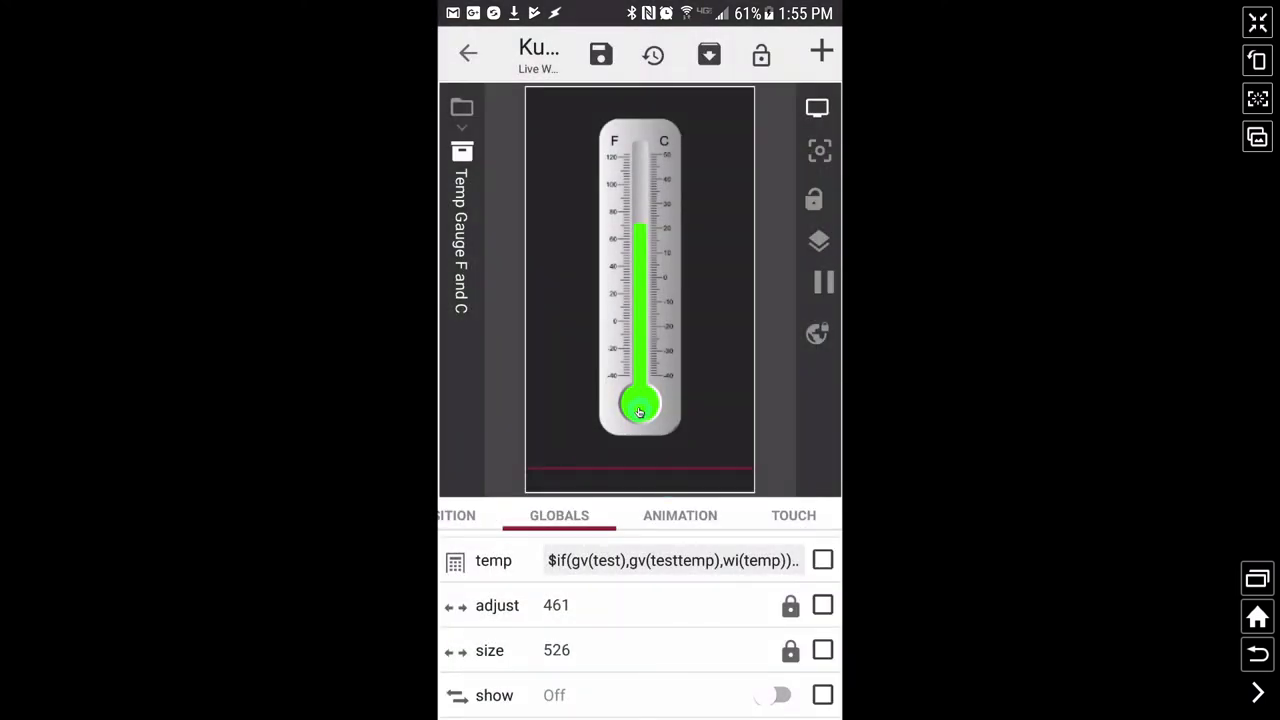
Step: Tap the bulb in the preview to briefly reveal the 72° and 22° readouts
left_click(667, 135)
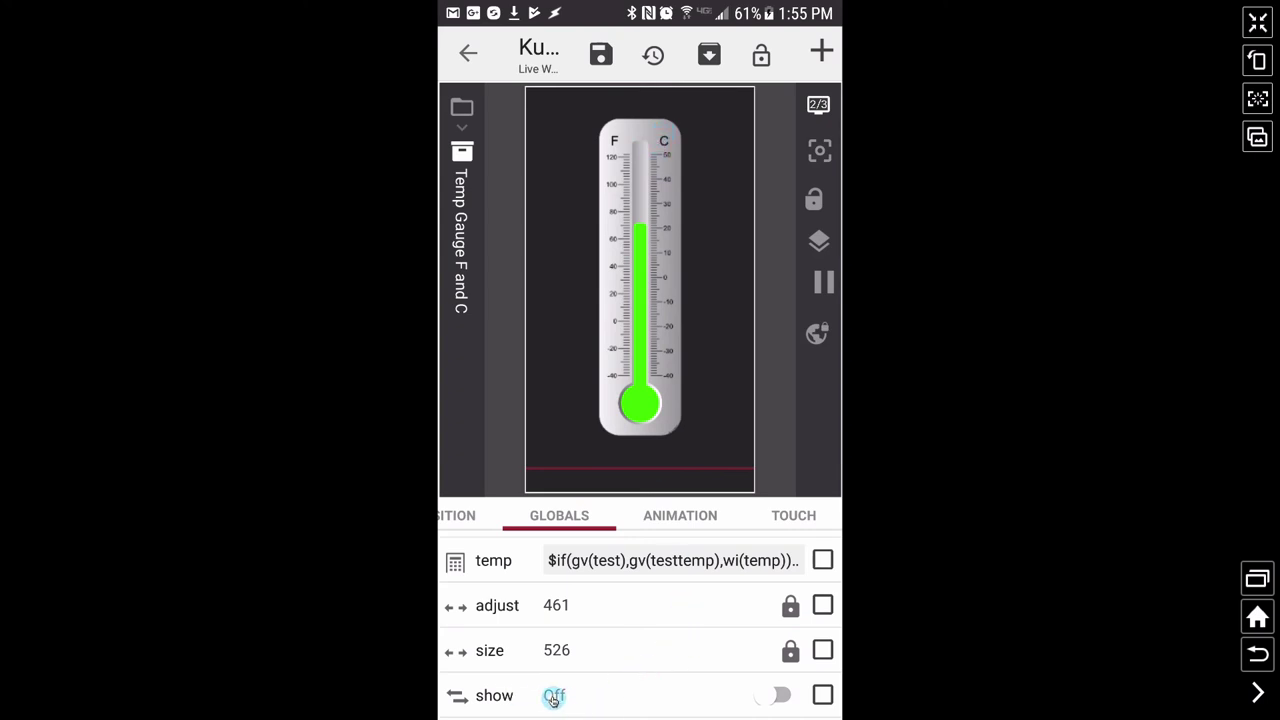
left_click(641, 433)
left_click(672, 166)
left_click_drag(500, 514, 808, 520)
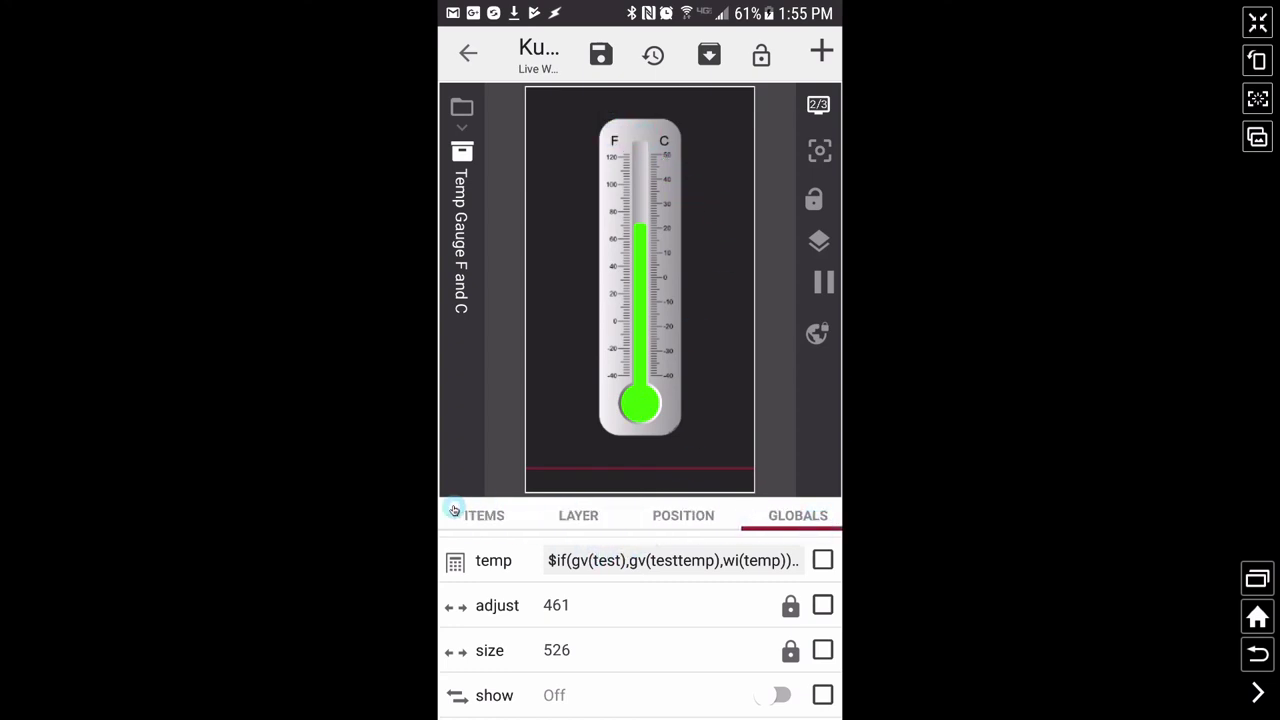
Step: Verify Circle Color's TOUCH action is Toggle Global Switch => show, then open the Stack Group
left_click(484, 515)
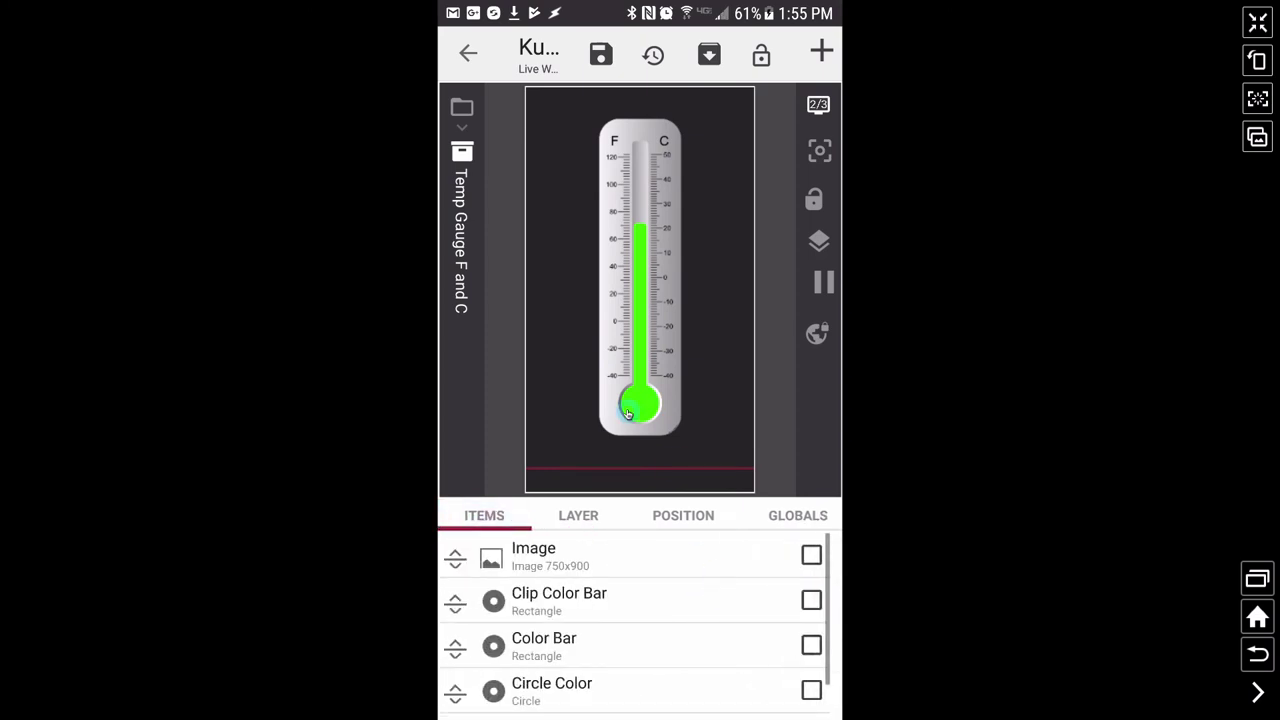
left_click_drag(604, 681, 608, 577)
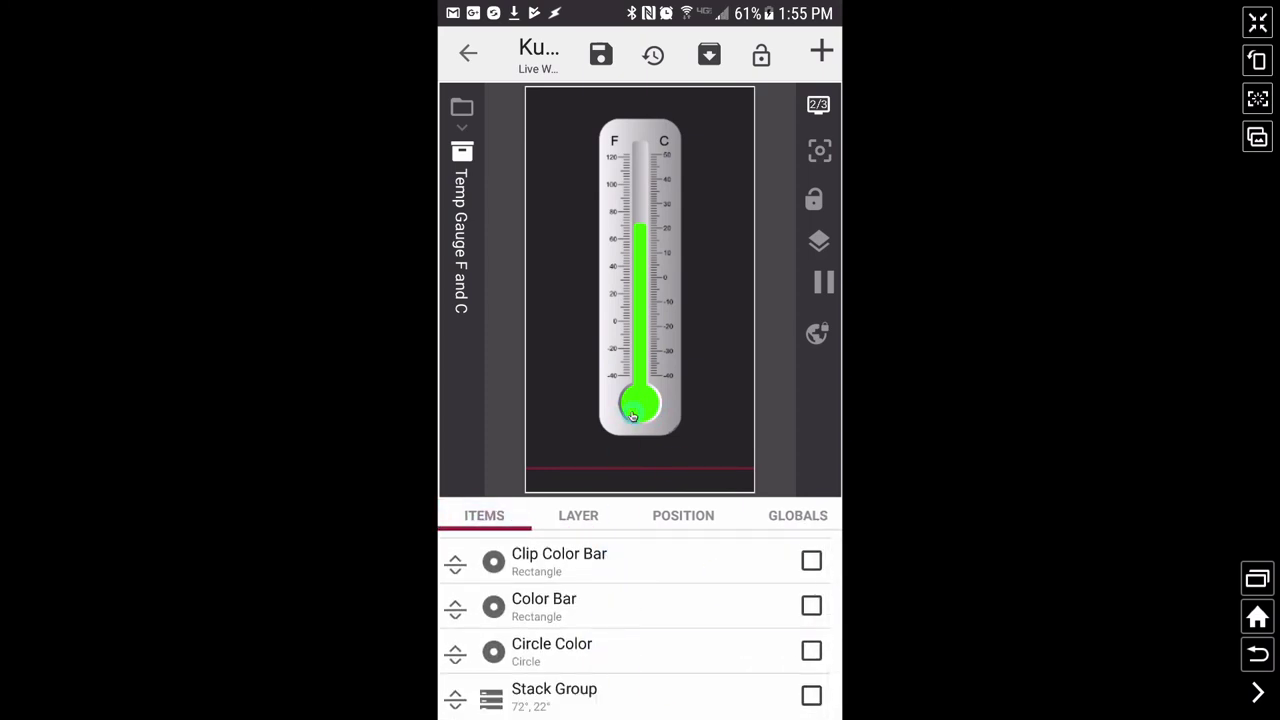
left_click(553, 645)
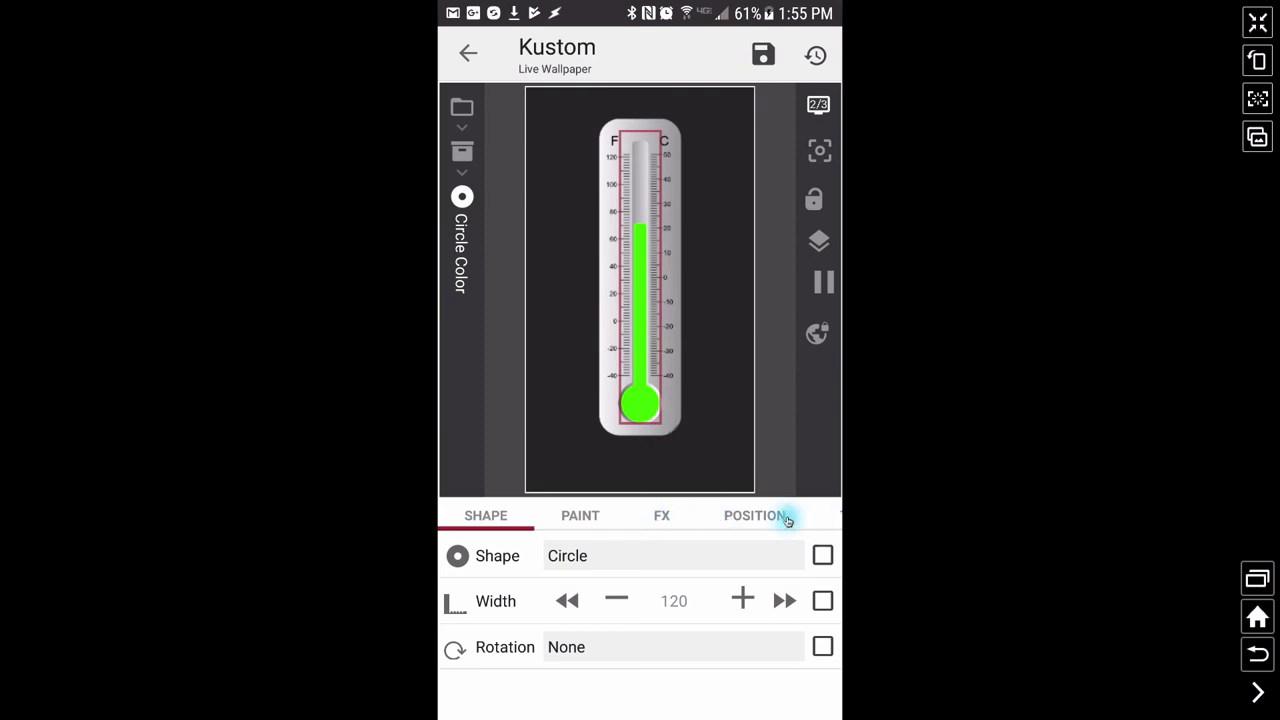
left_click_drag(783, 521, 701, 521)
left_click(795, 515)
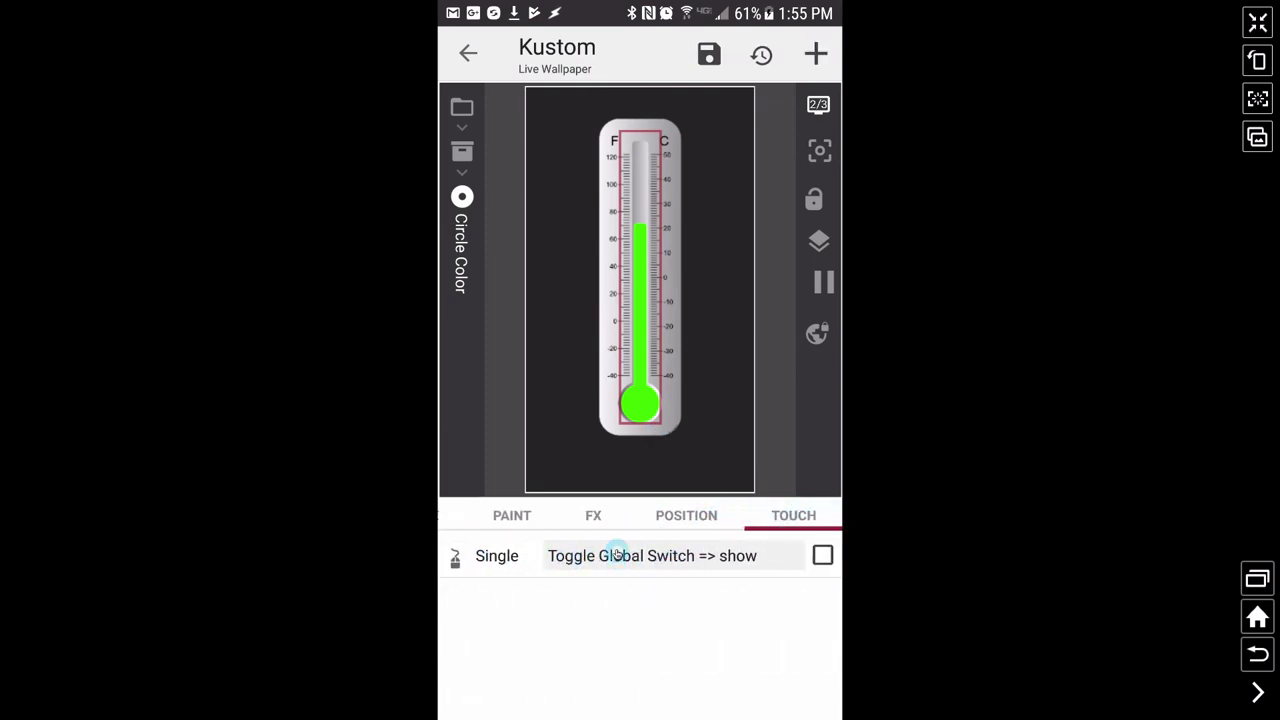
left_click(1258, 653)
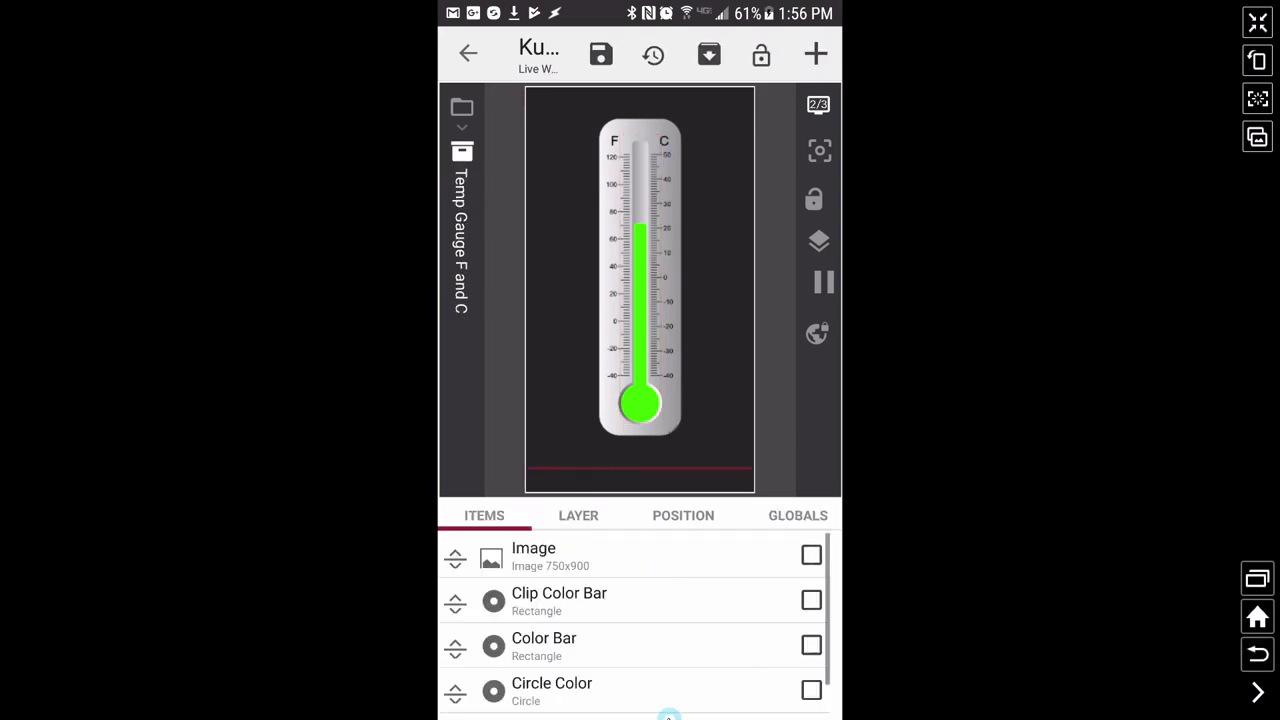
left_click_drag(668, 715, 671, 608)
left_click(531, 700)
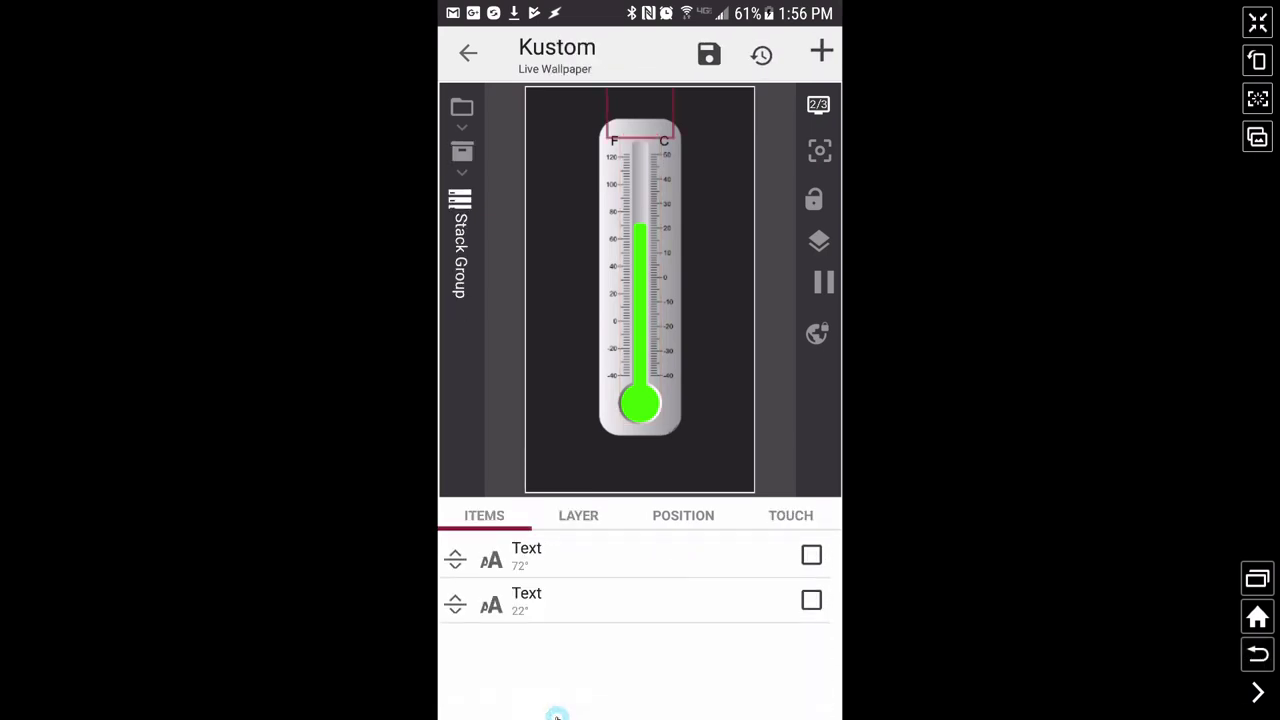
left_click(577, 514)
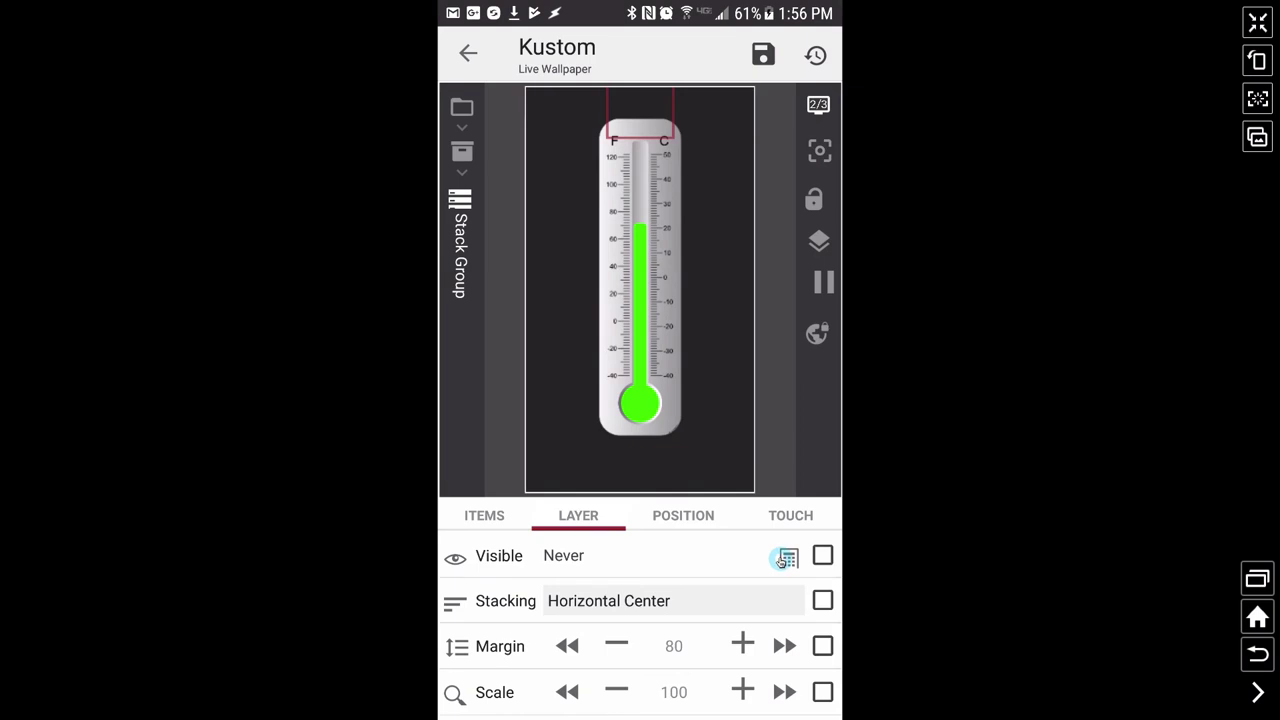
left_click(470, 522)
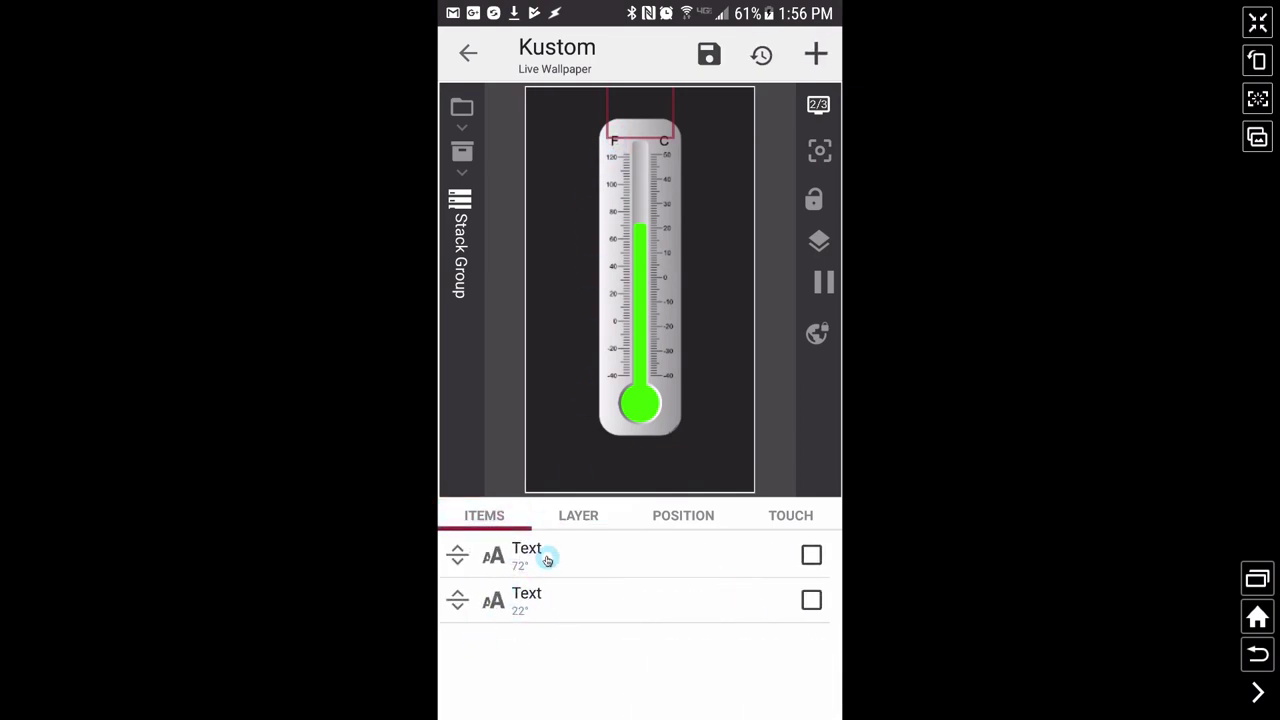
left_click(547, 558)
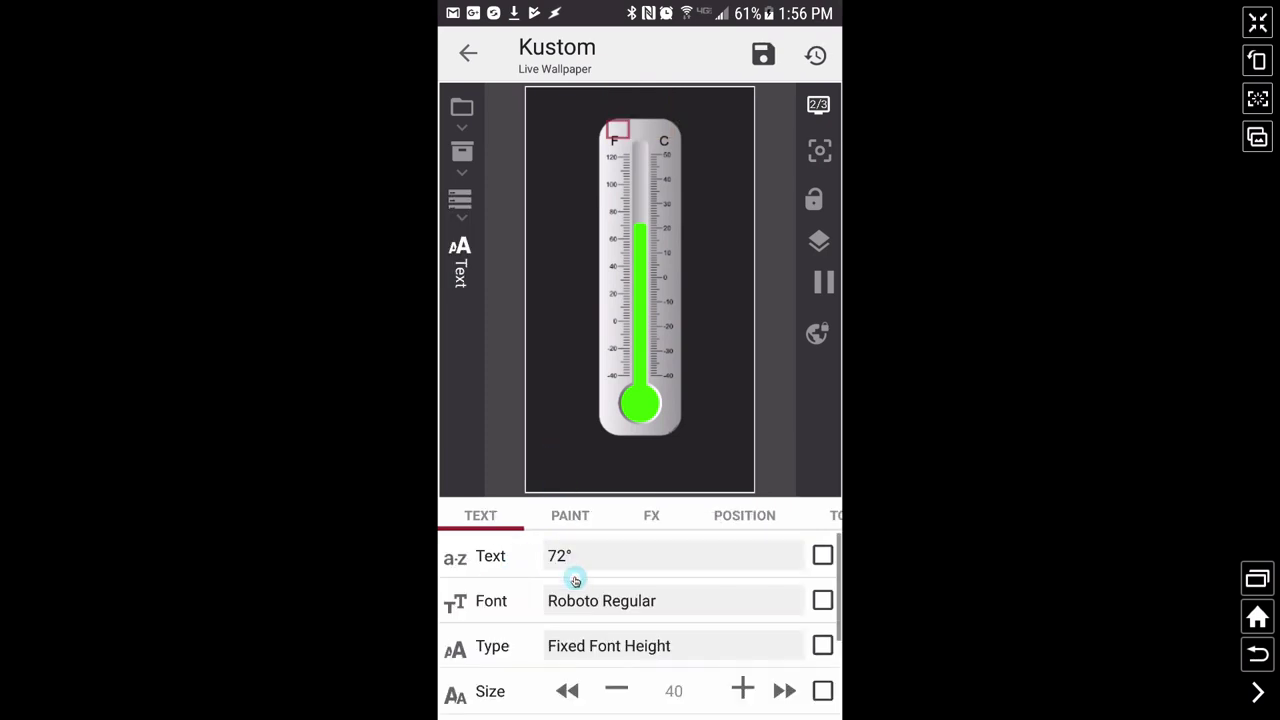
left_click(588, 560)
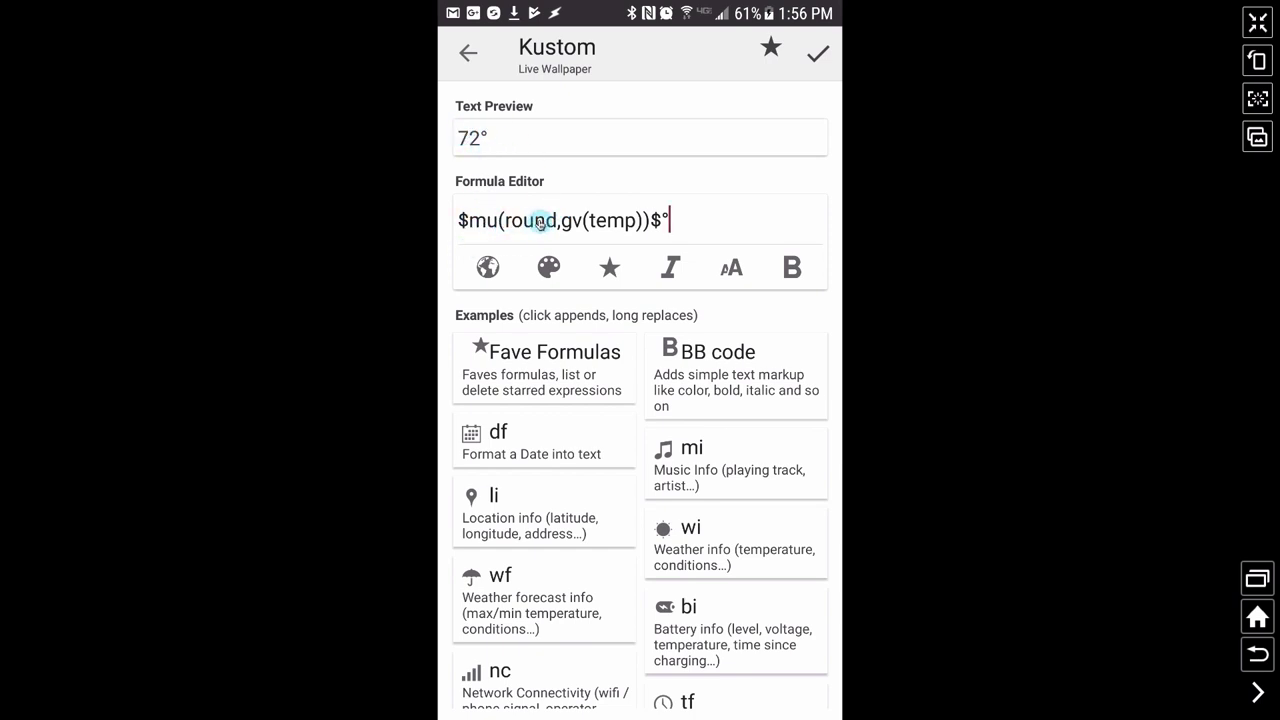
left_click(1263, 658)
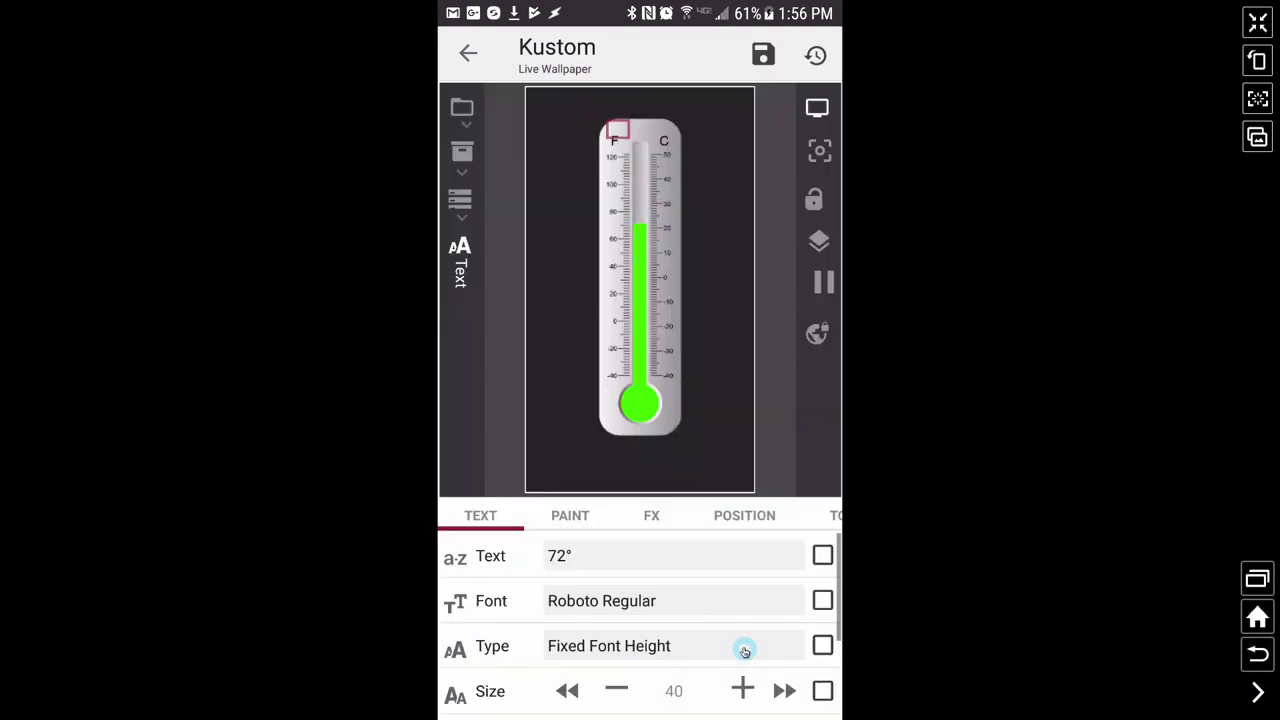
Step: View the 22° readout's text formula $mu(round,(gv(temp)-32)*5/9)$° and close it
left_click(1253, 663)
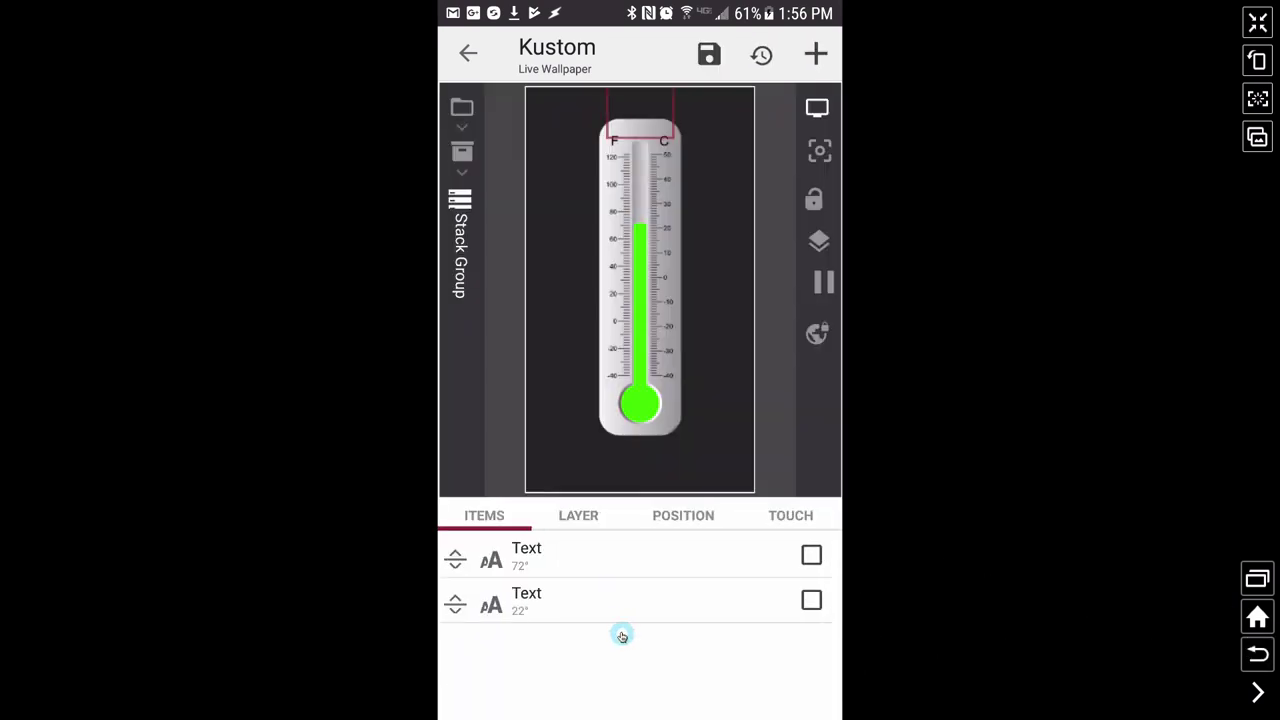
left_click(671, 166)
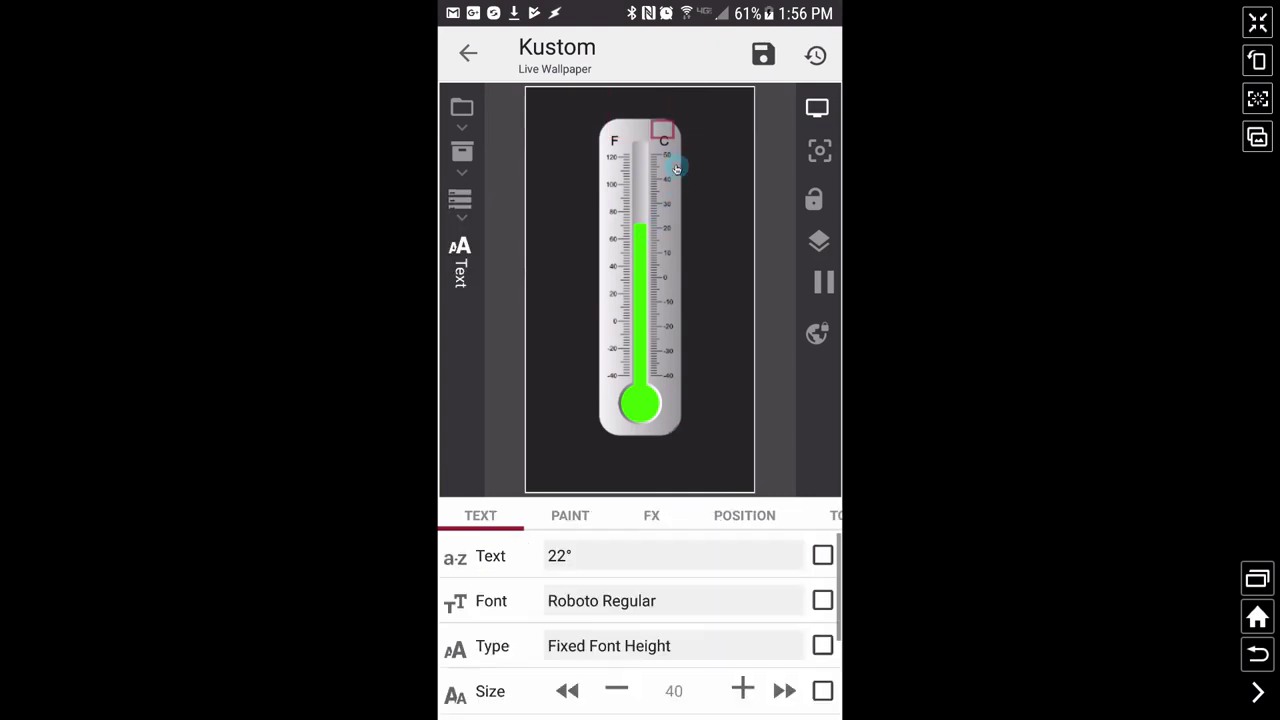
left_click(600, 555)
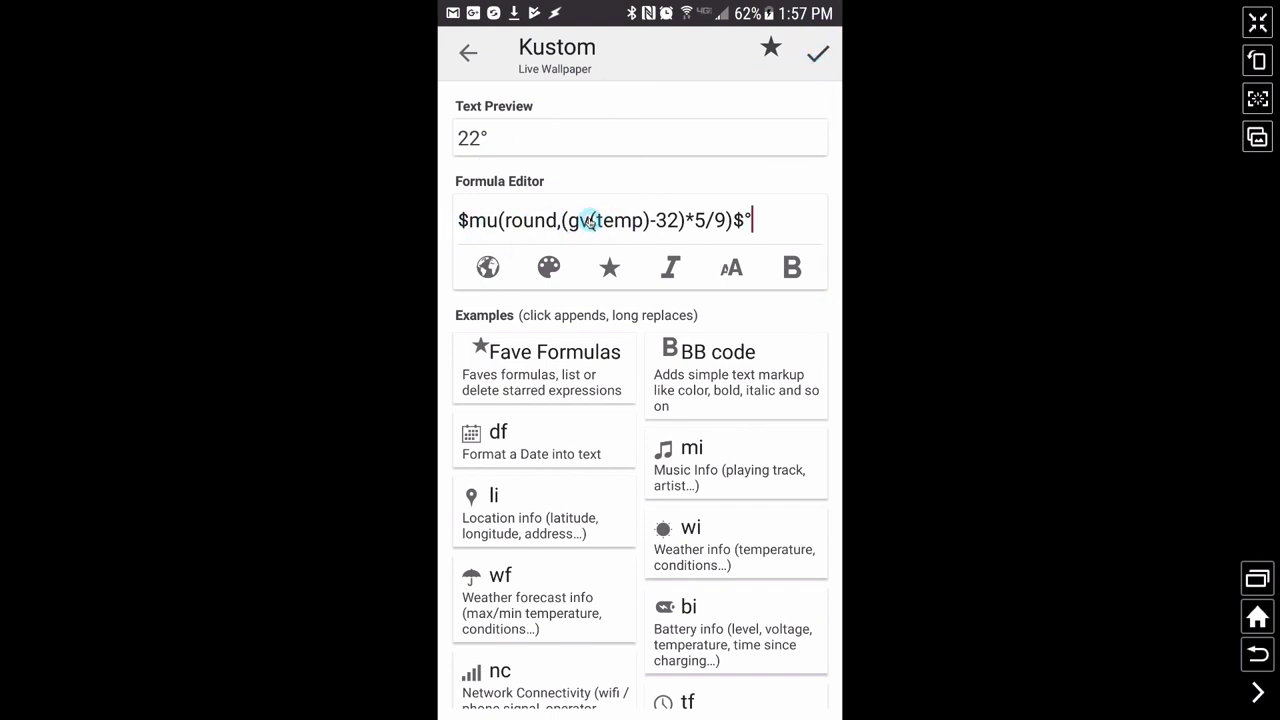
left_click(1249, 666)
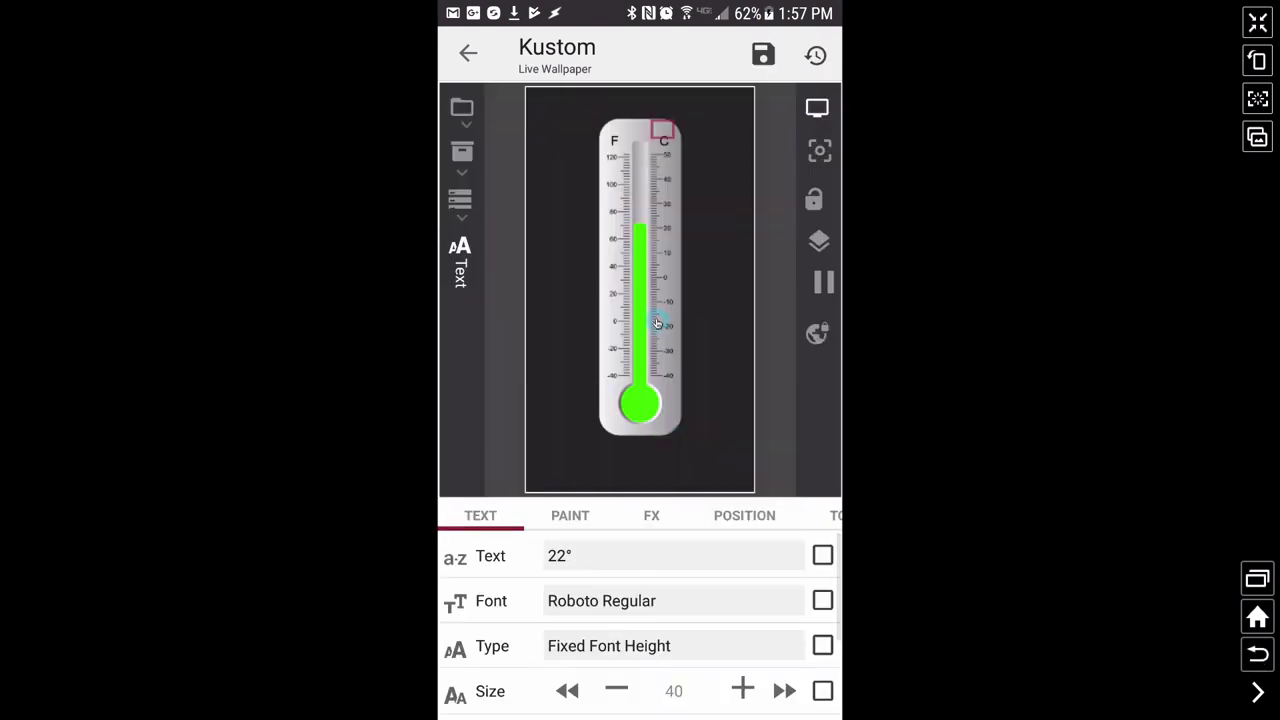
left_click(624, 130)
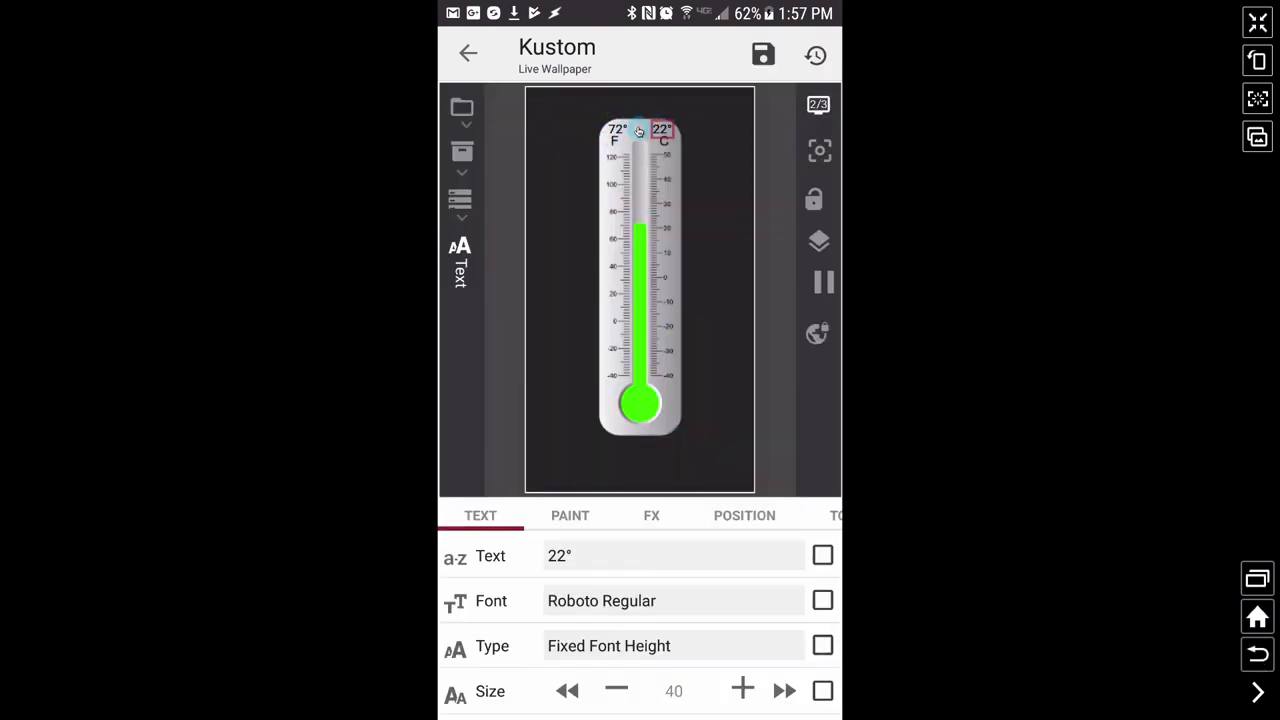